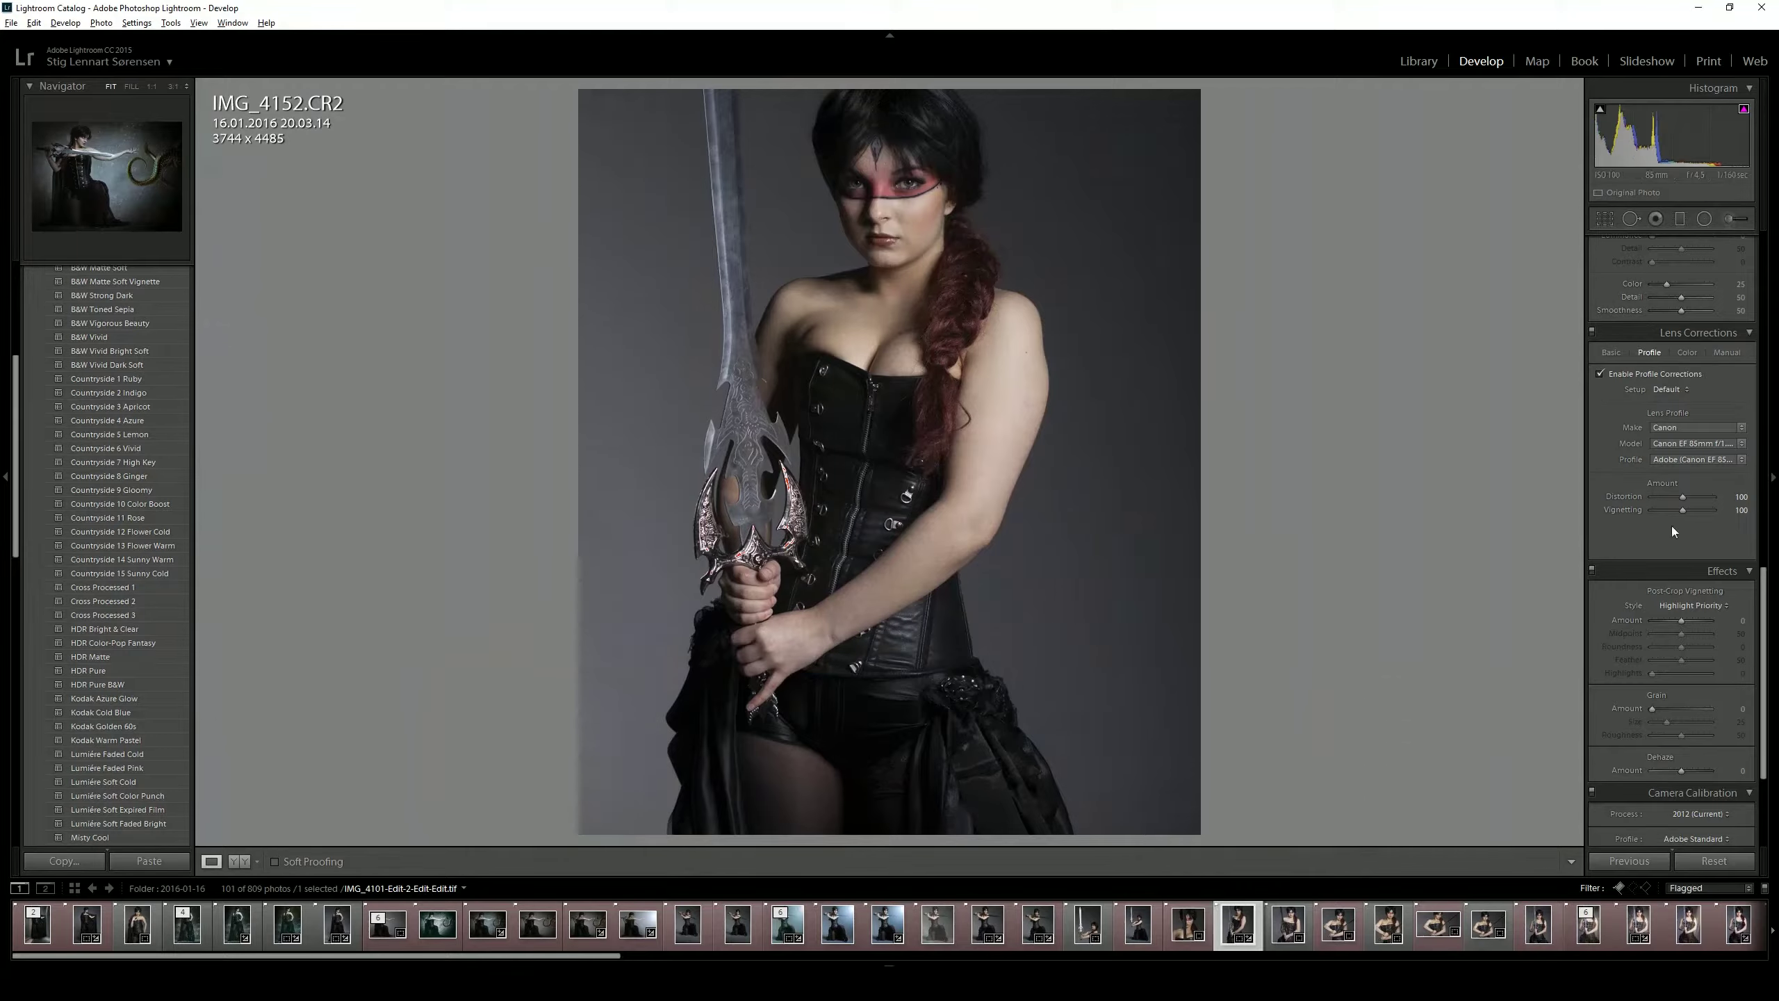
Step: Inspect the IMG_4152 portrait's face and chest at zoom, then send it via Edit In to Photoshop
click(993, 557)
click(910, 350)
click(1109, 550)
key(r)
key(r)
key(r)
key(r)
right_click(753, 266)
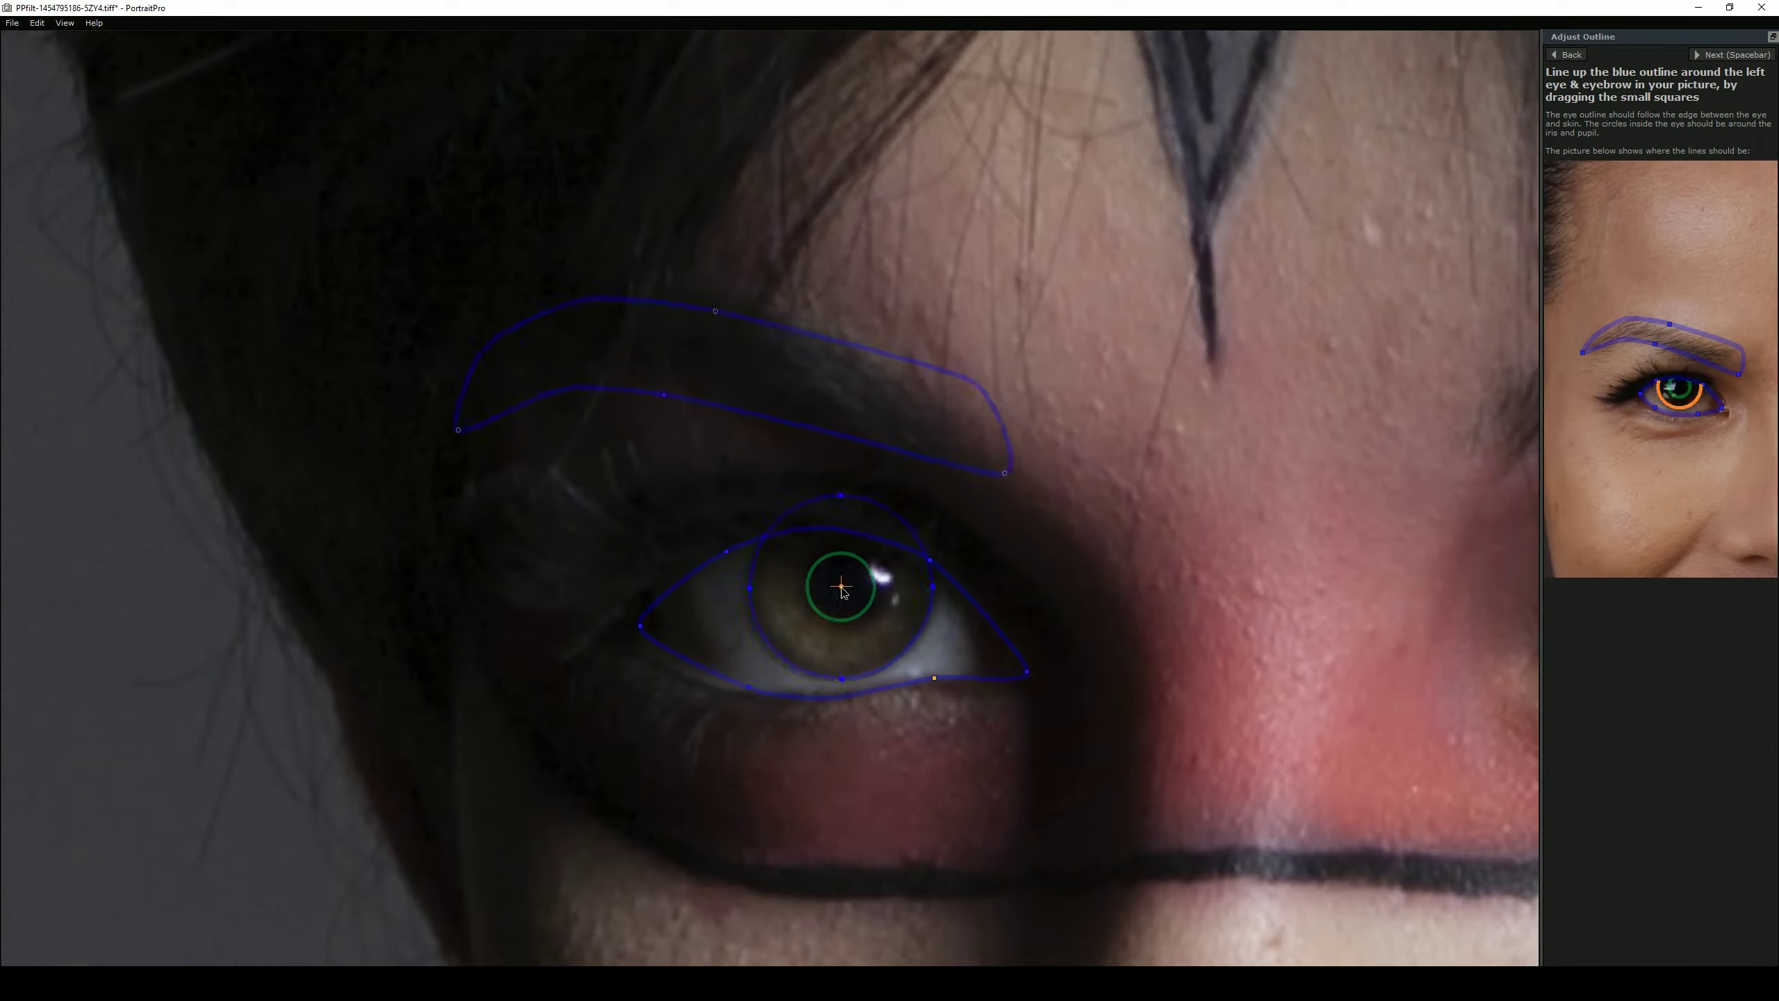
Step: Fit the second eye, mouth and nose outlines, then extend the skin area over the arm and chest
key(space)
key(space)
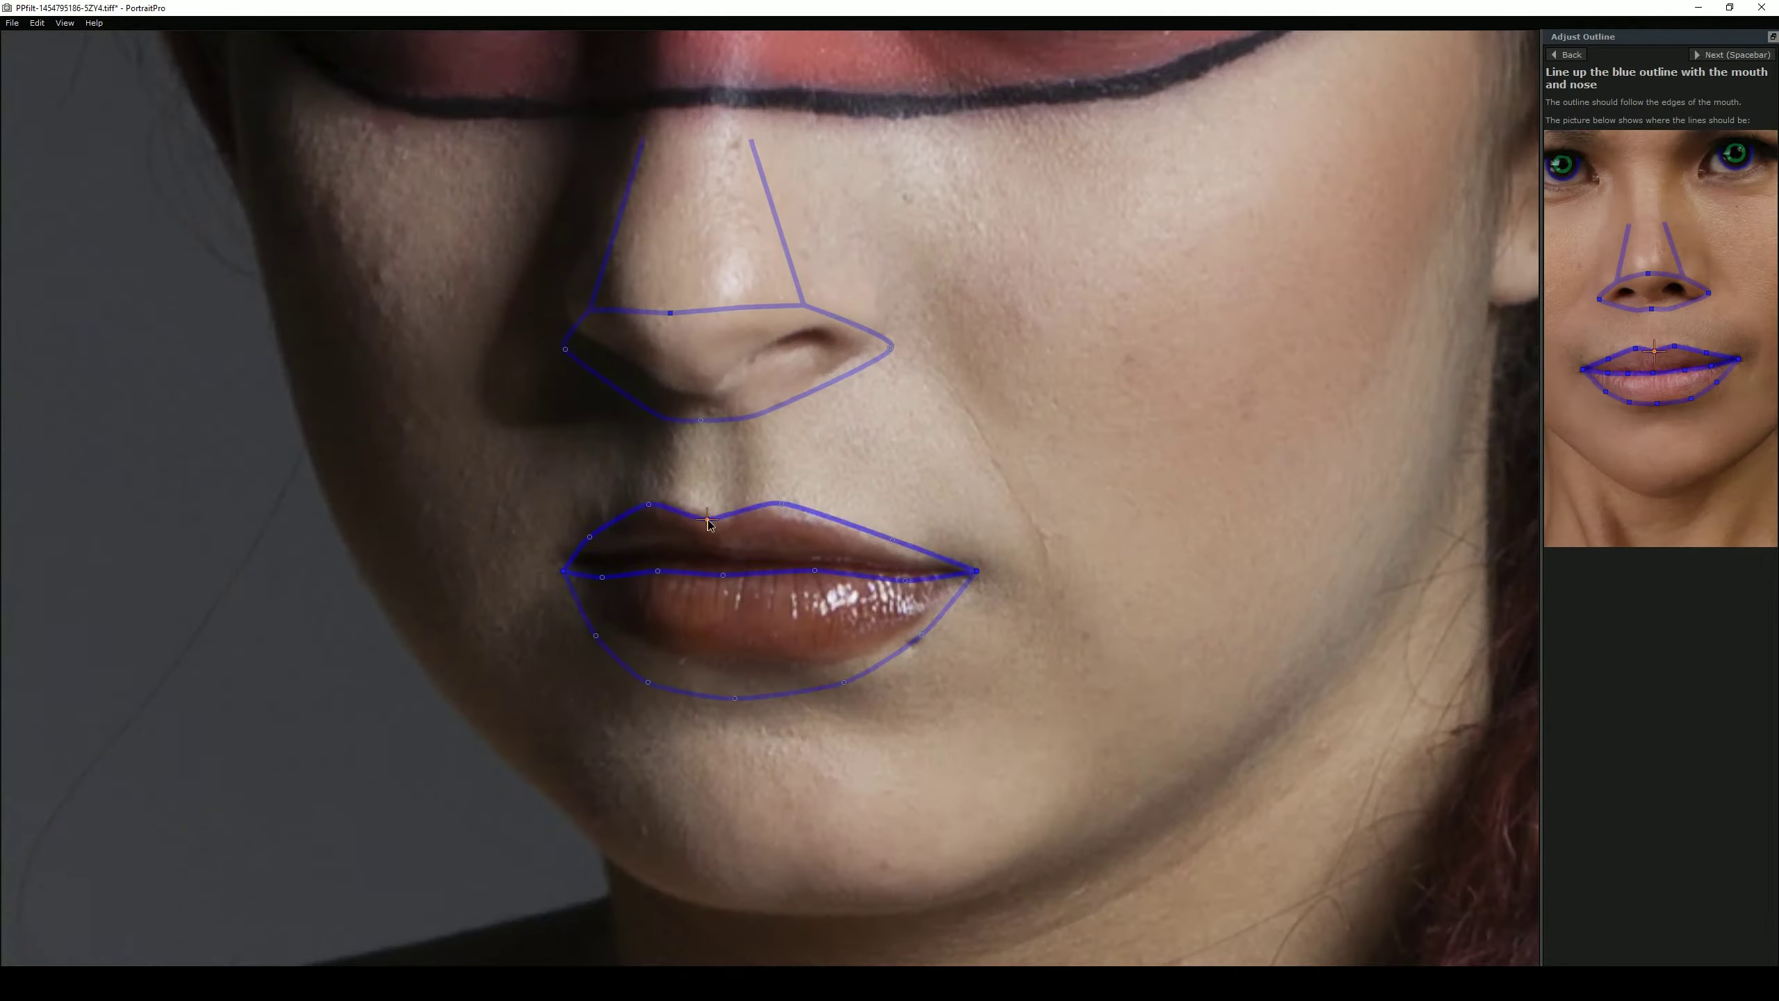
key(space)
key(space)
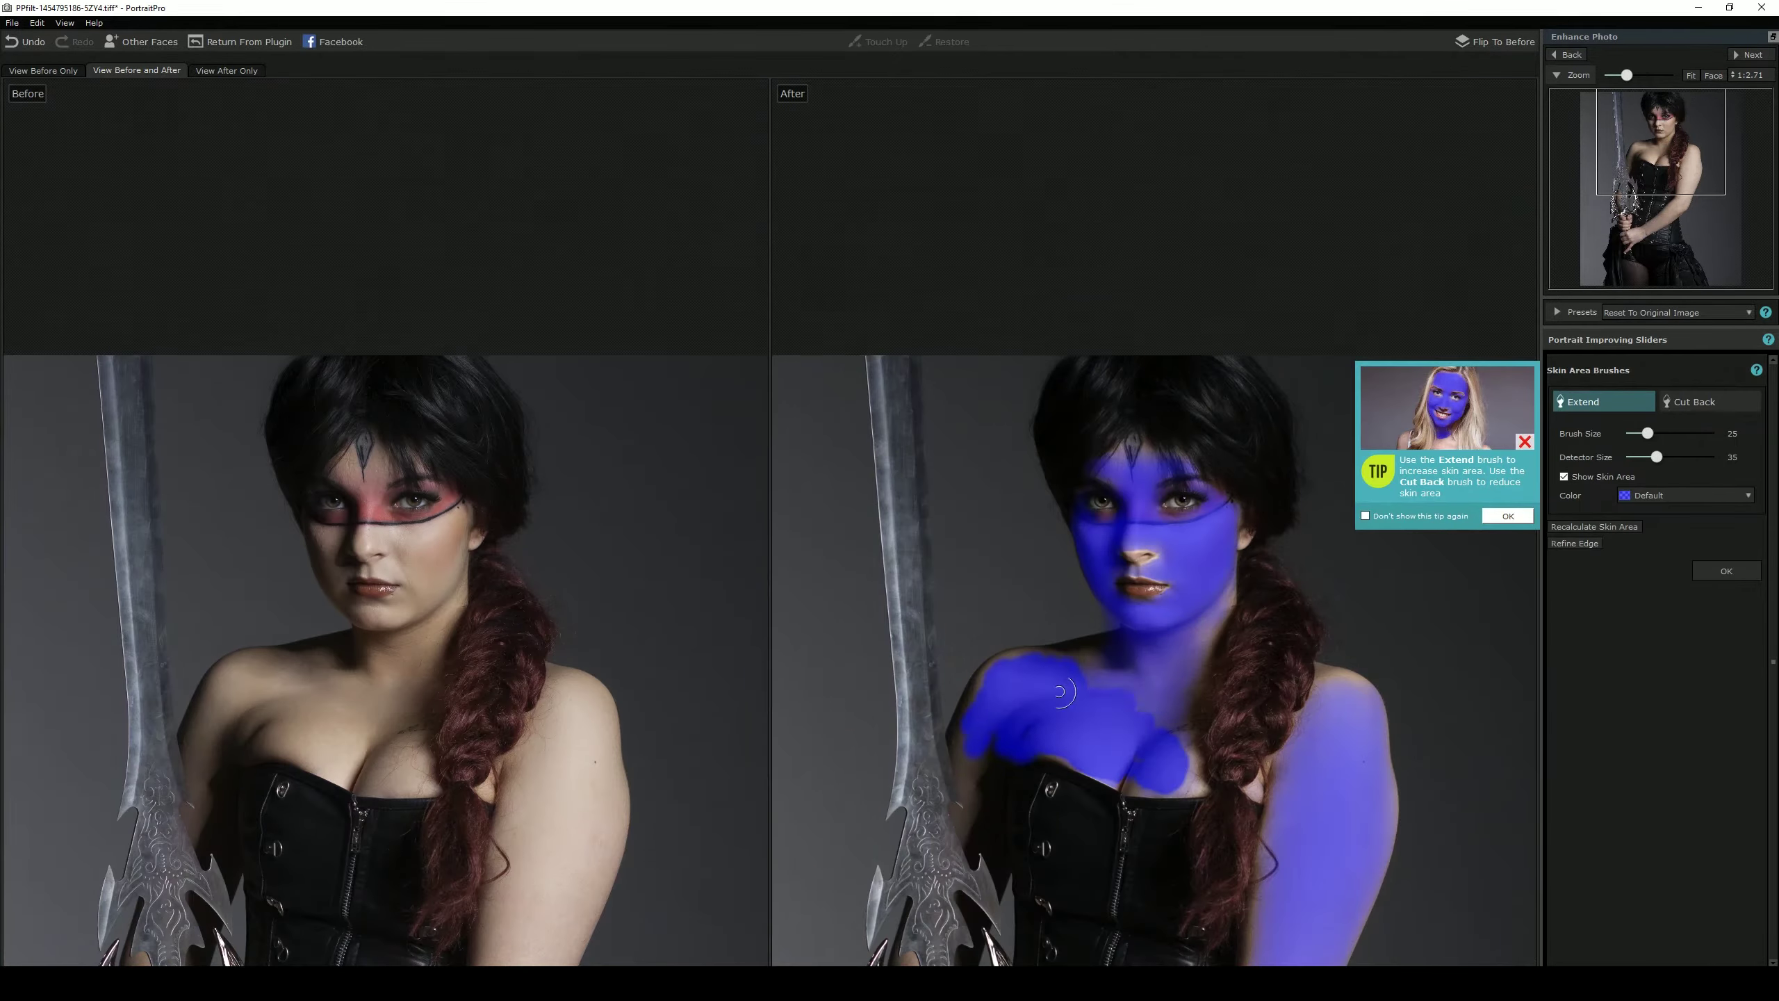
scroll(1061, 691, up, 4)
scroll(1092, 457, down, 2)
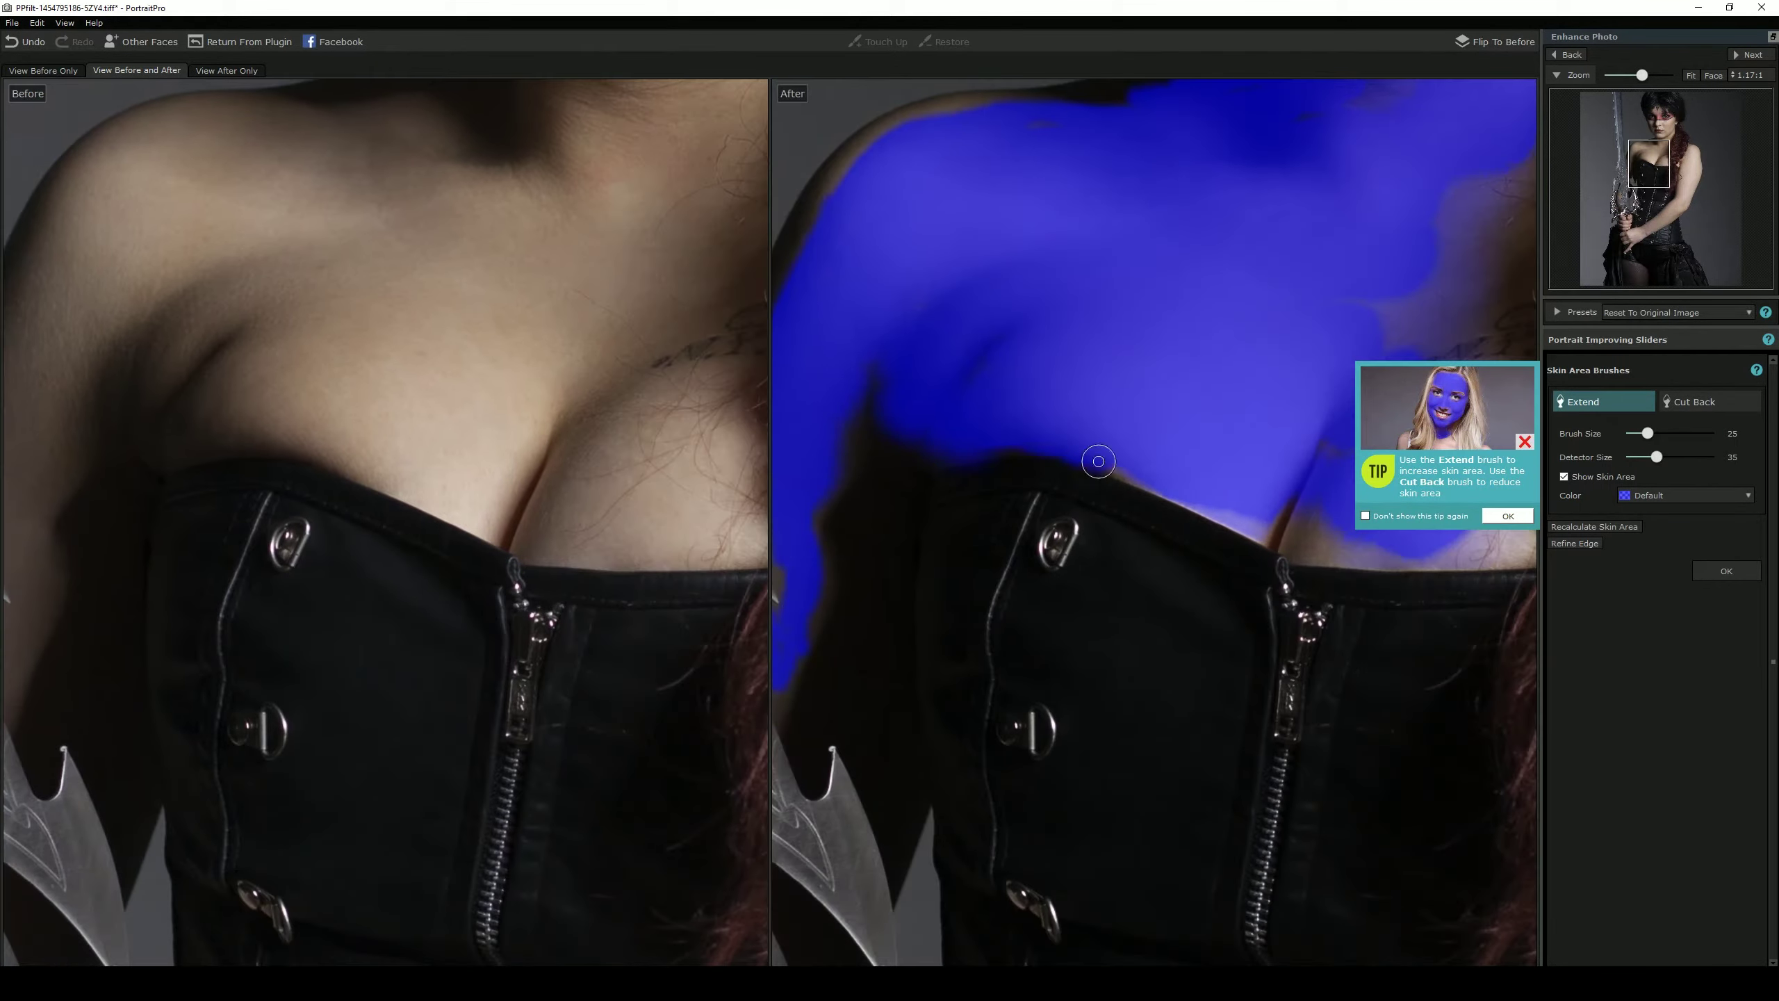
scroll(1183, 516, down, 3)
scroll(1146, 502, up, 1)
drag(1239, 435, 1147, 502)
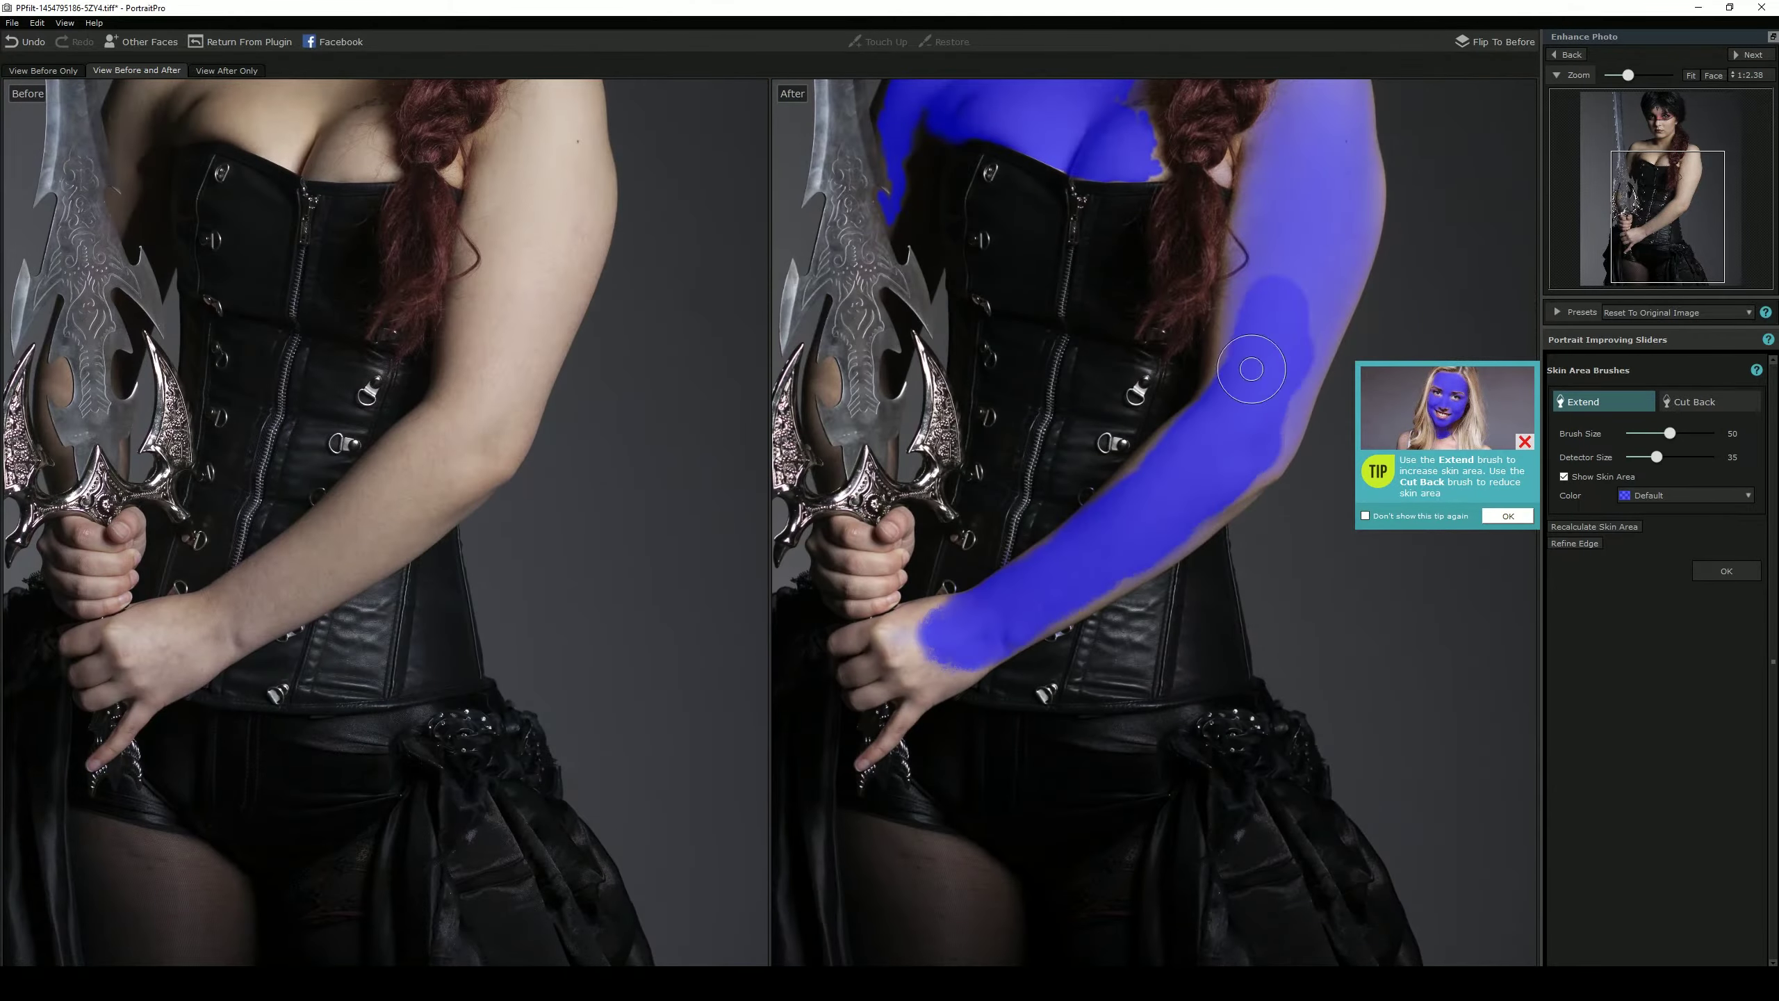
scroll(1250, 369, up, 3)
click(1726, 570)
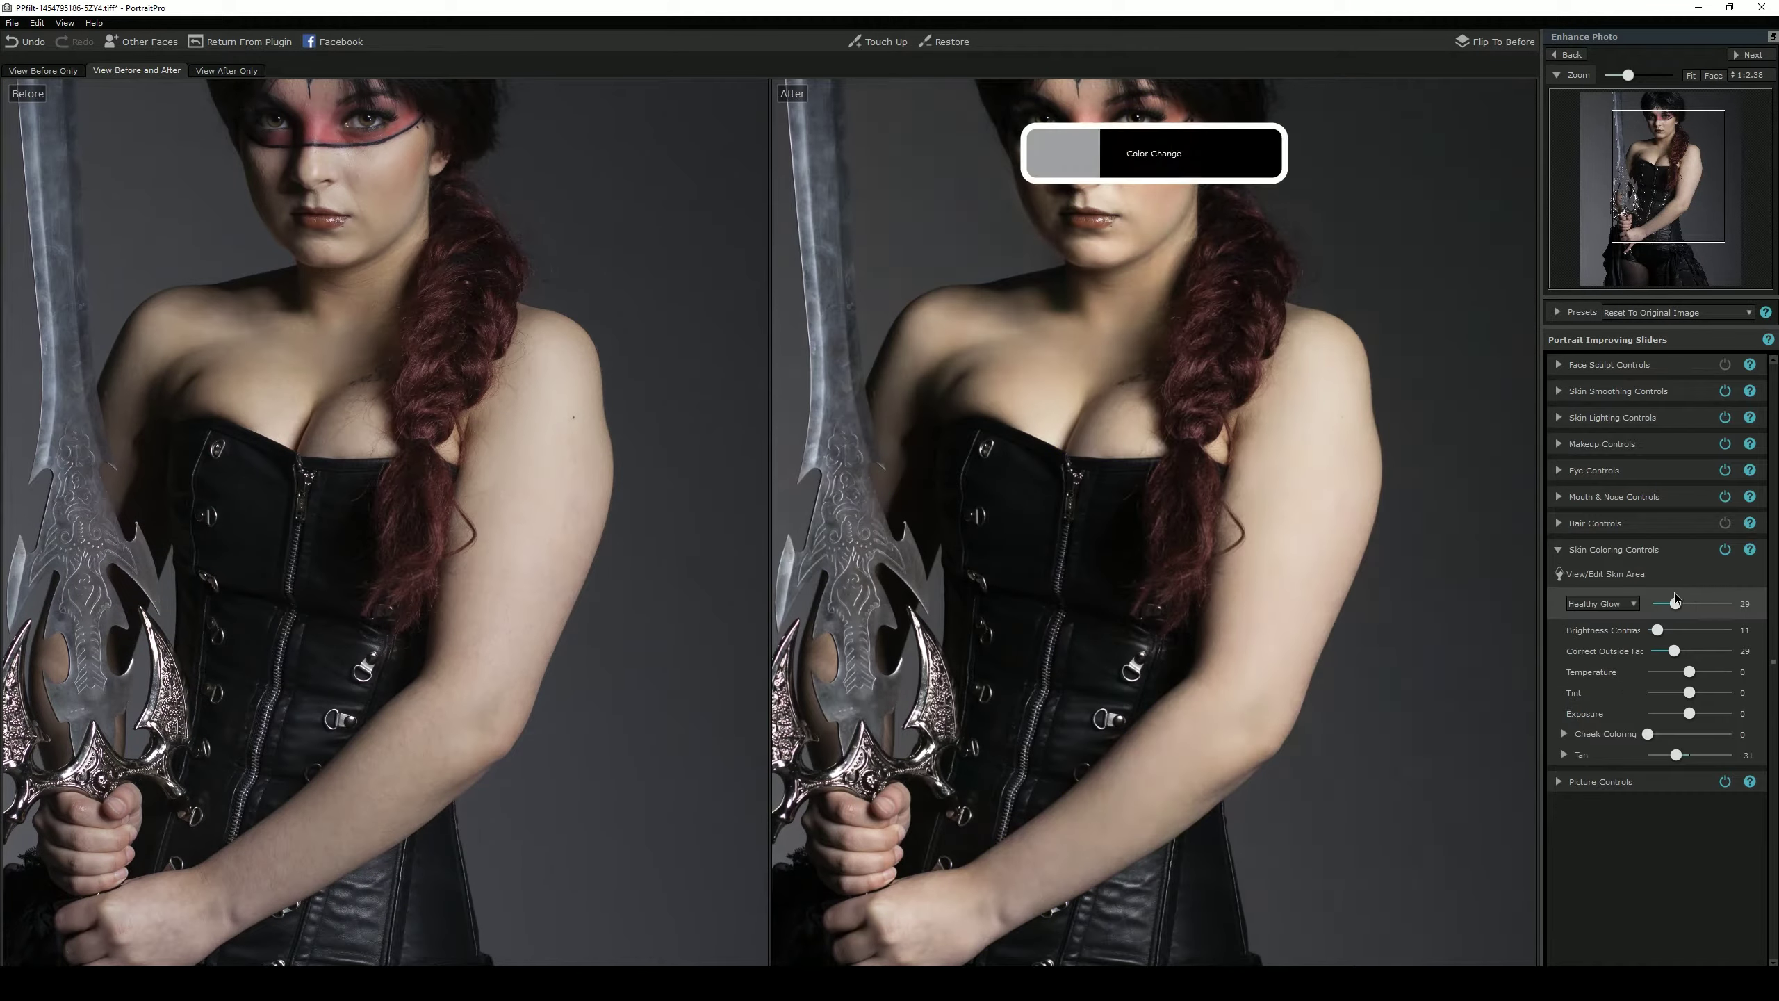
Step: Raise the Skin Lighting contrast and modeling and adjust the Eye Controls and picture sliders
scroll(1219, 667, up, 2)
scroll(1219, 667, up, 4)
scroll(1219, 667, down, 3)
click(1612, 706)
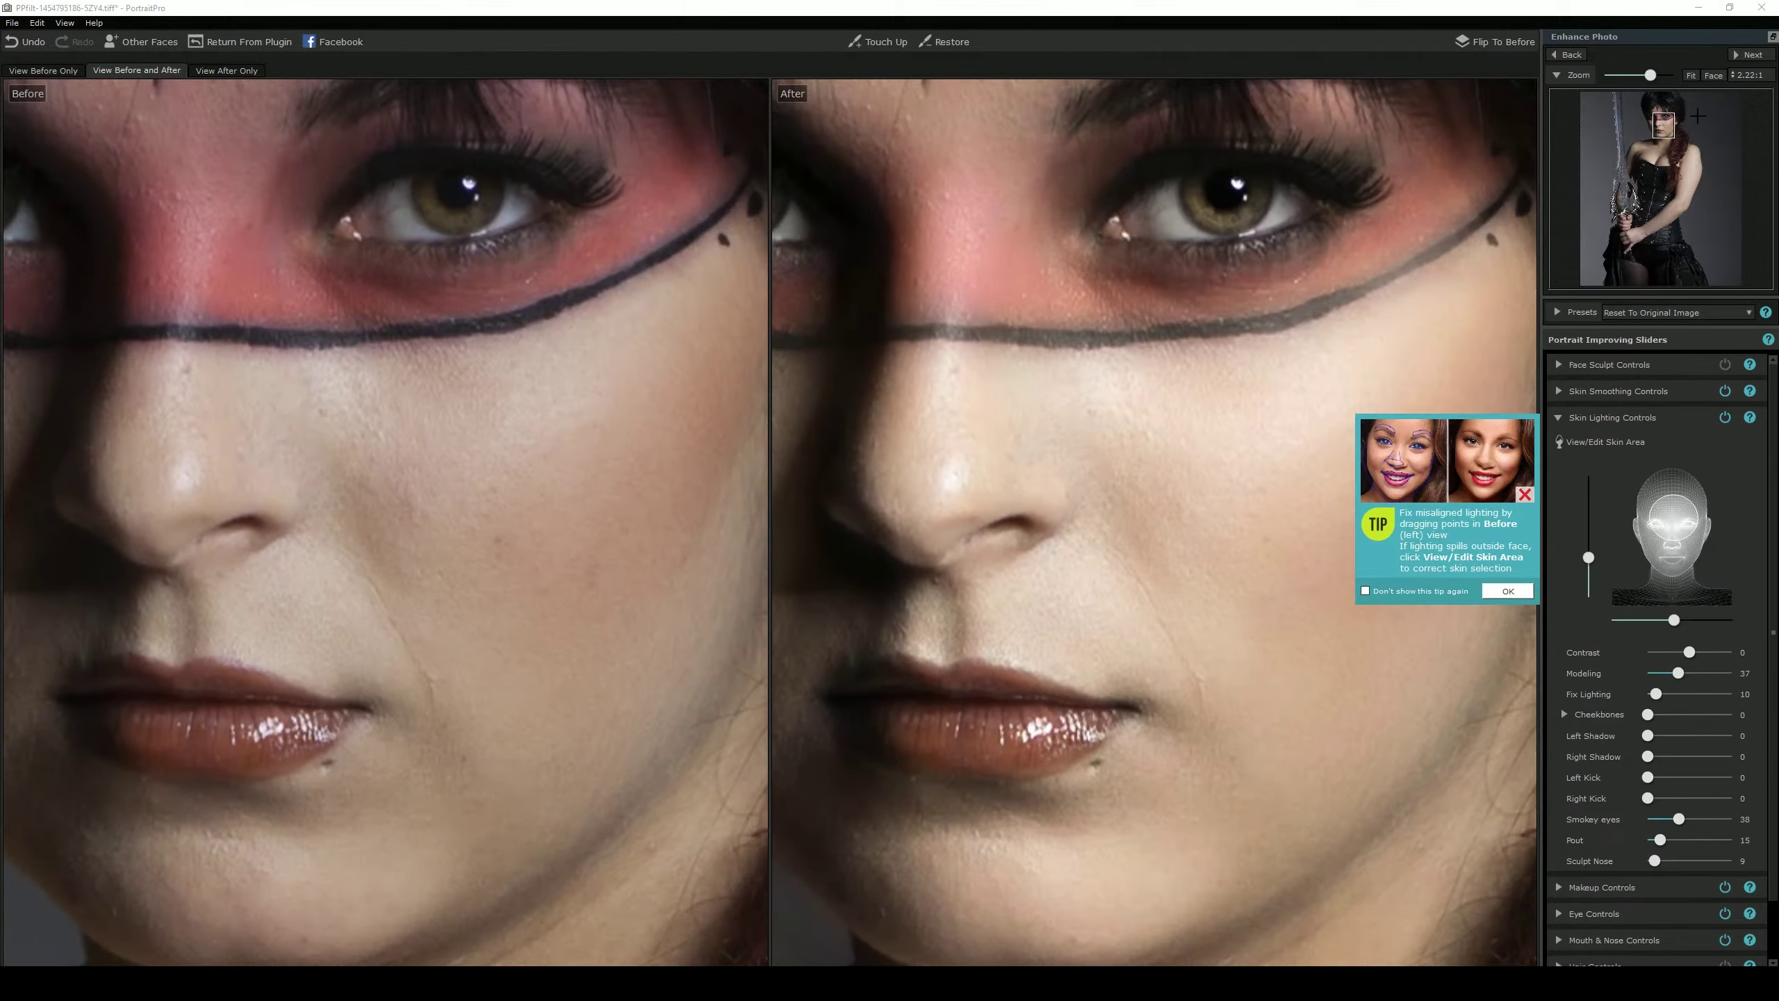
drag(1642, 756, 1644, 756)
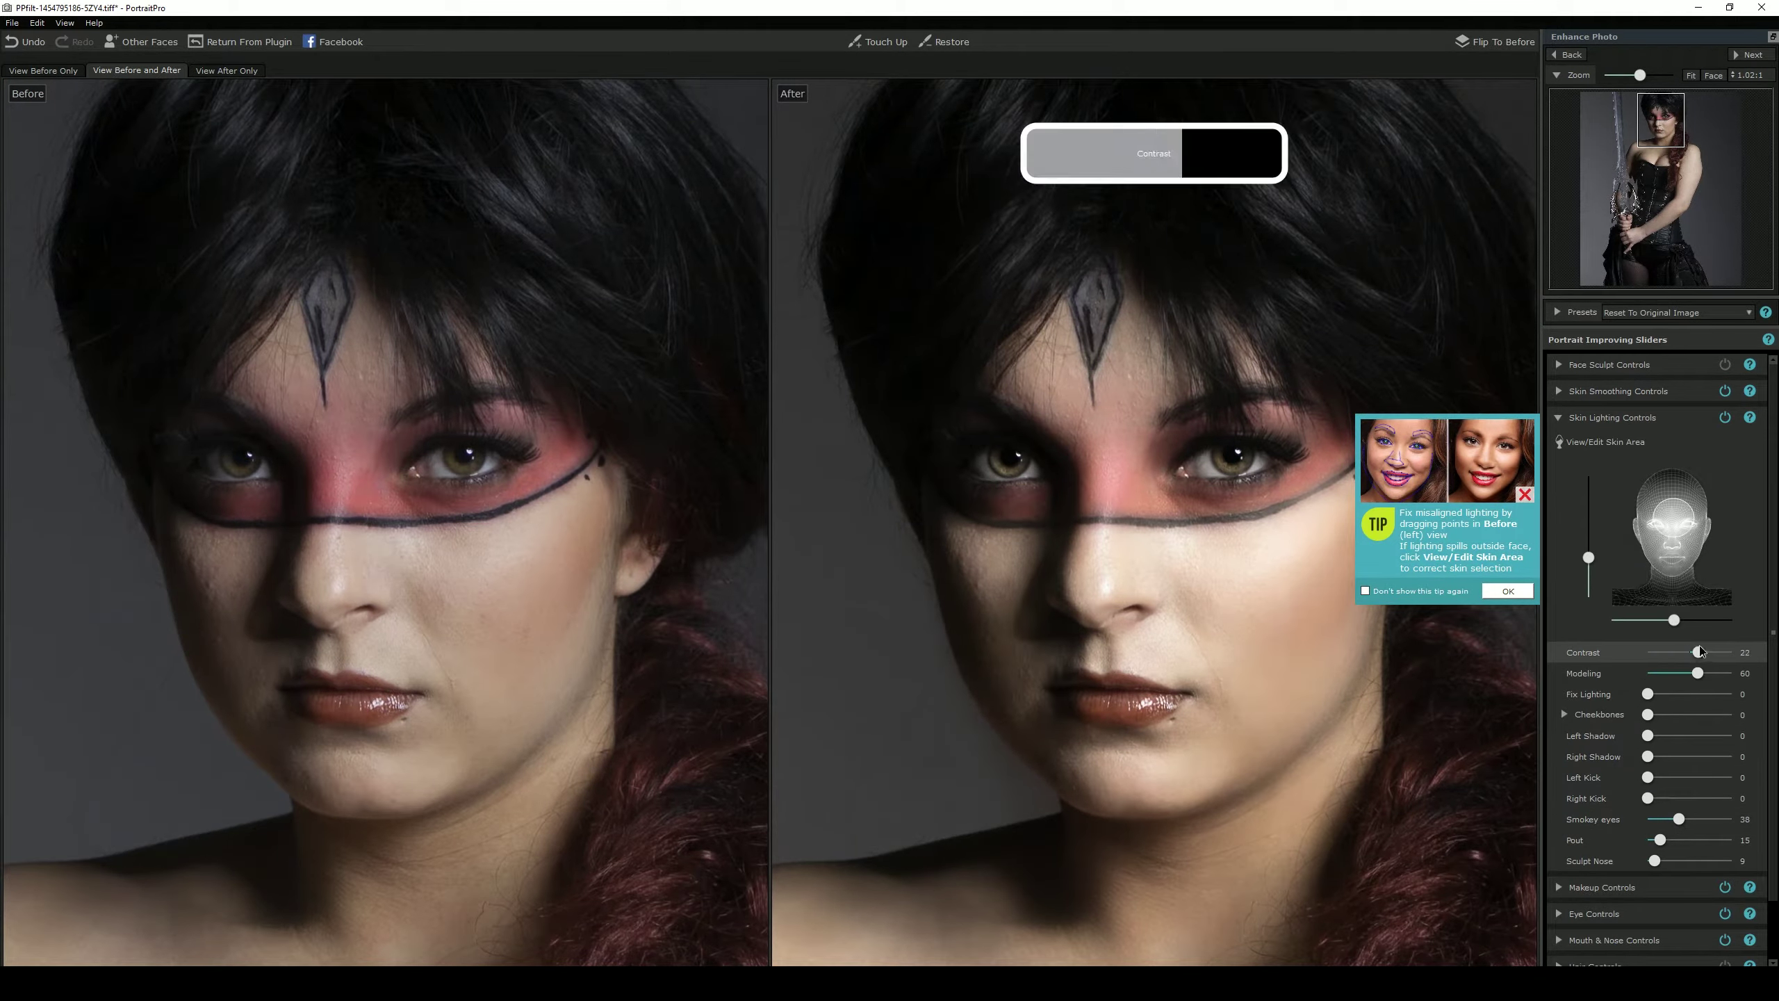
scroll(401, 421, up, 2)
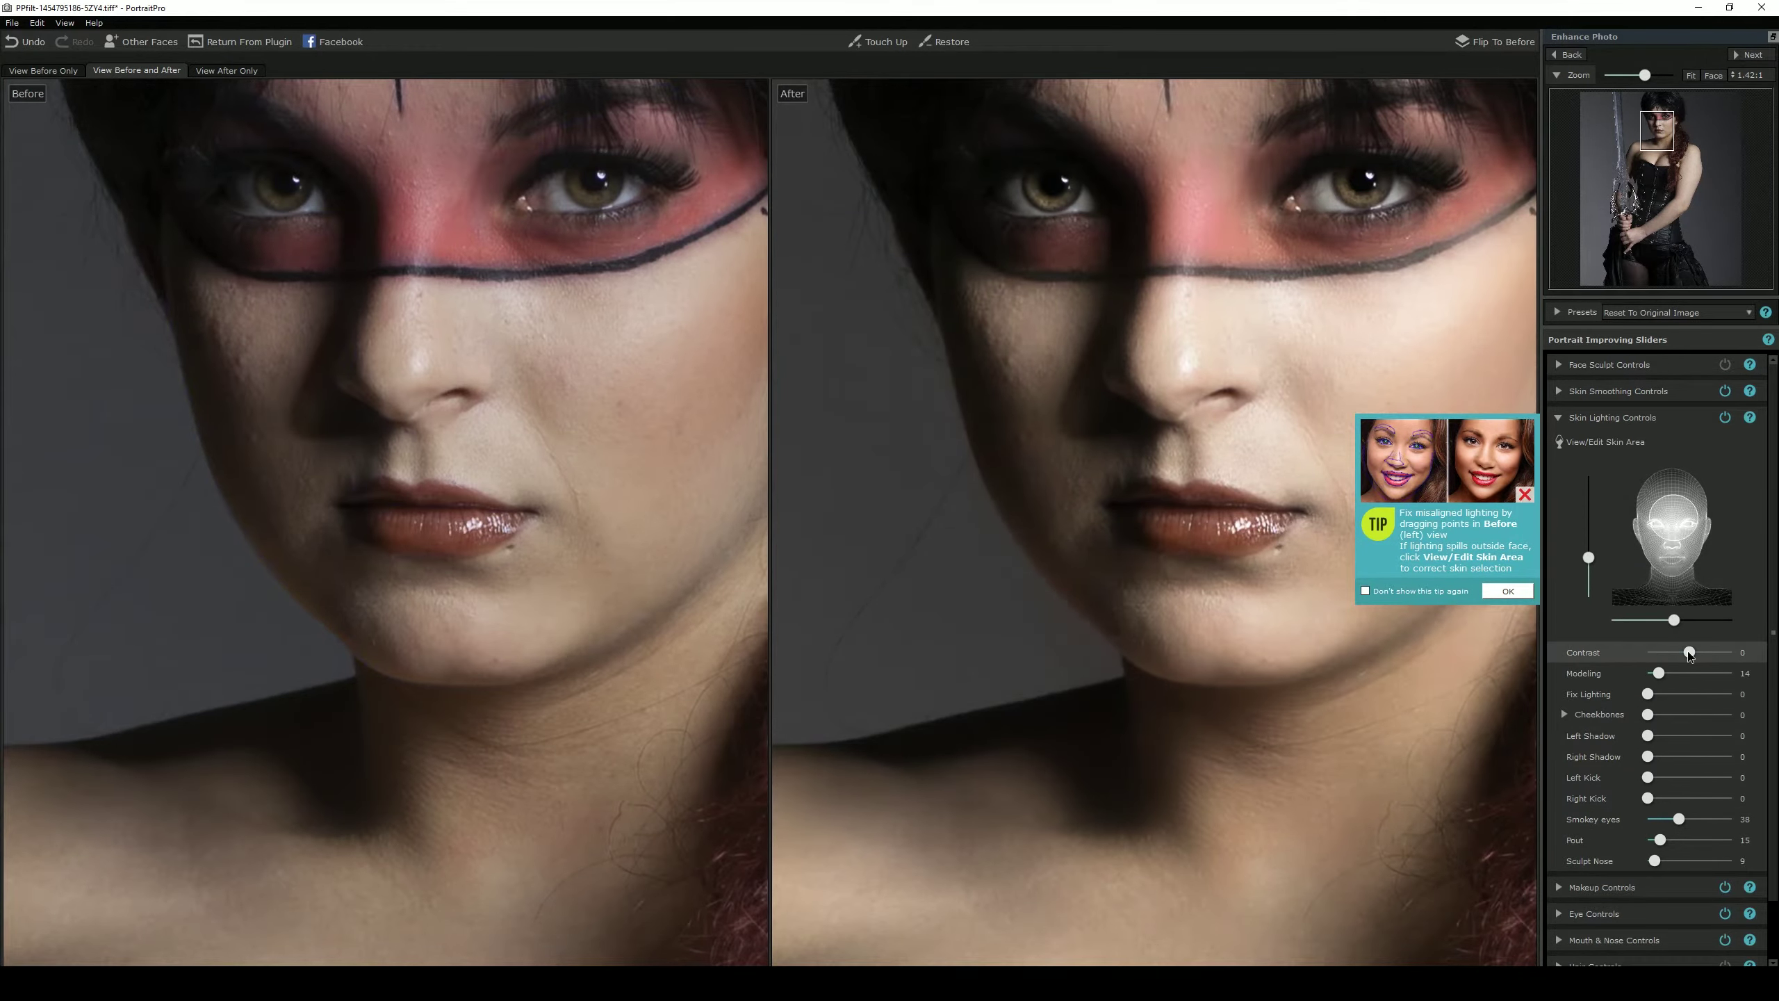
scroll(1211, 734, down, 5)
click(1593, 913)
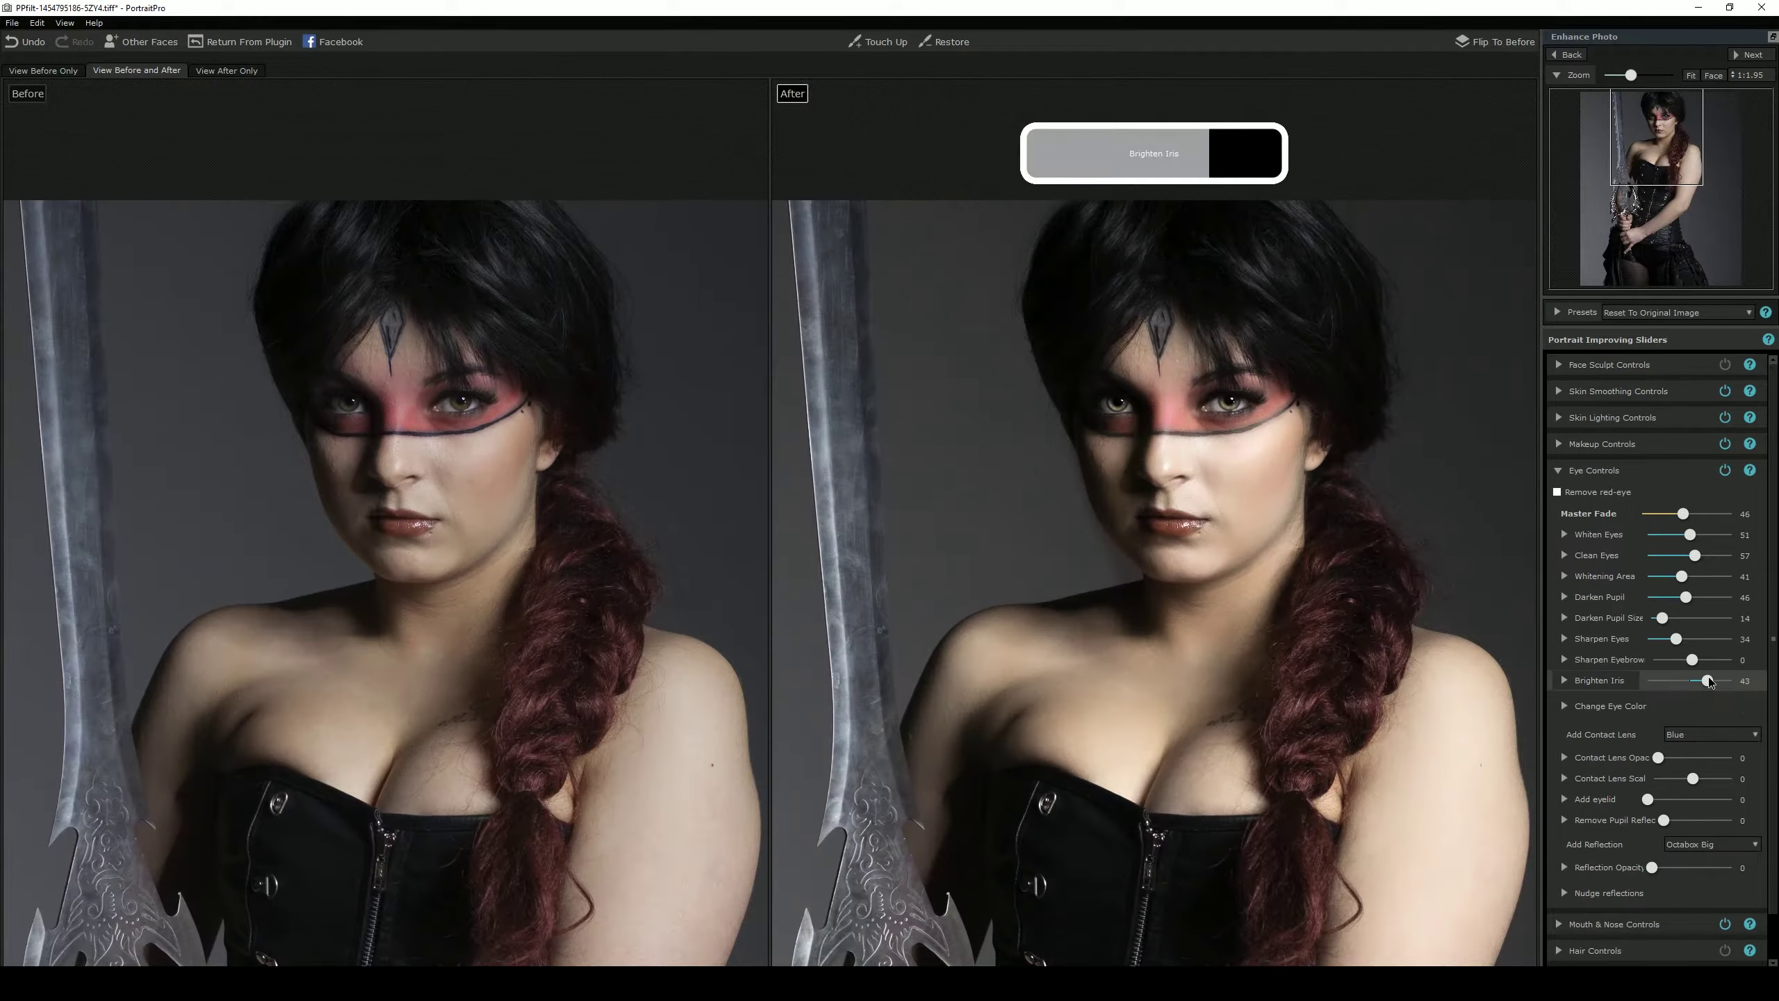
scroll(1206, 484, down, 2)
click(1593, 471)
click(1601, 576)
scroll(1207, 484, up, 3)
Step: Save the retouch back to Photoshop and paint its layer mask to hide the grey background
key(ctrl+s)
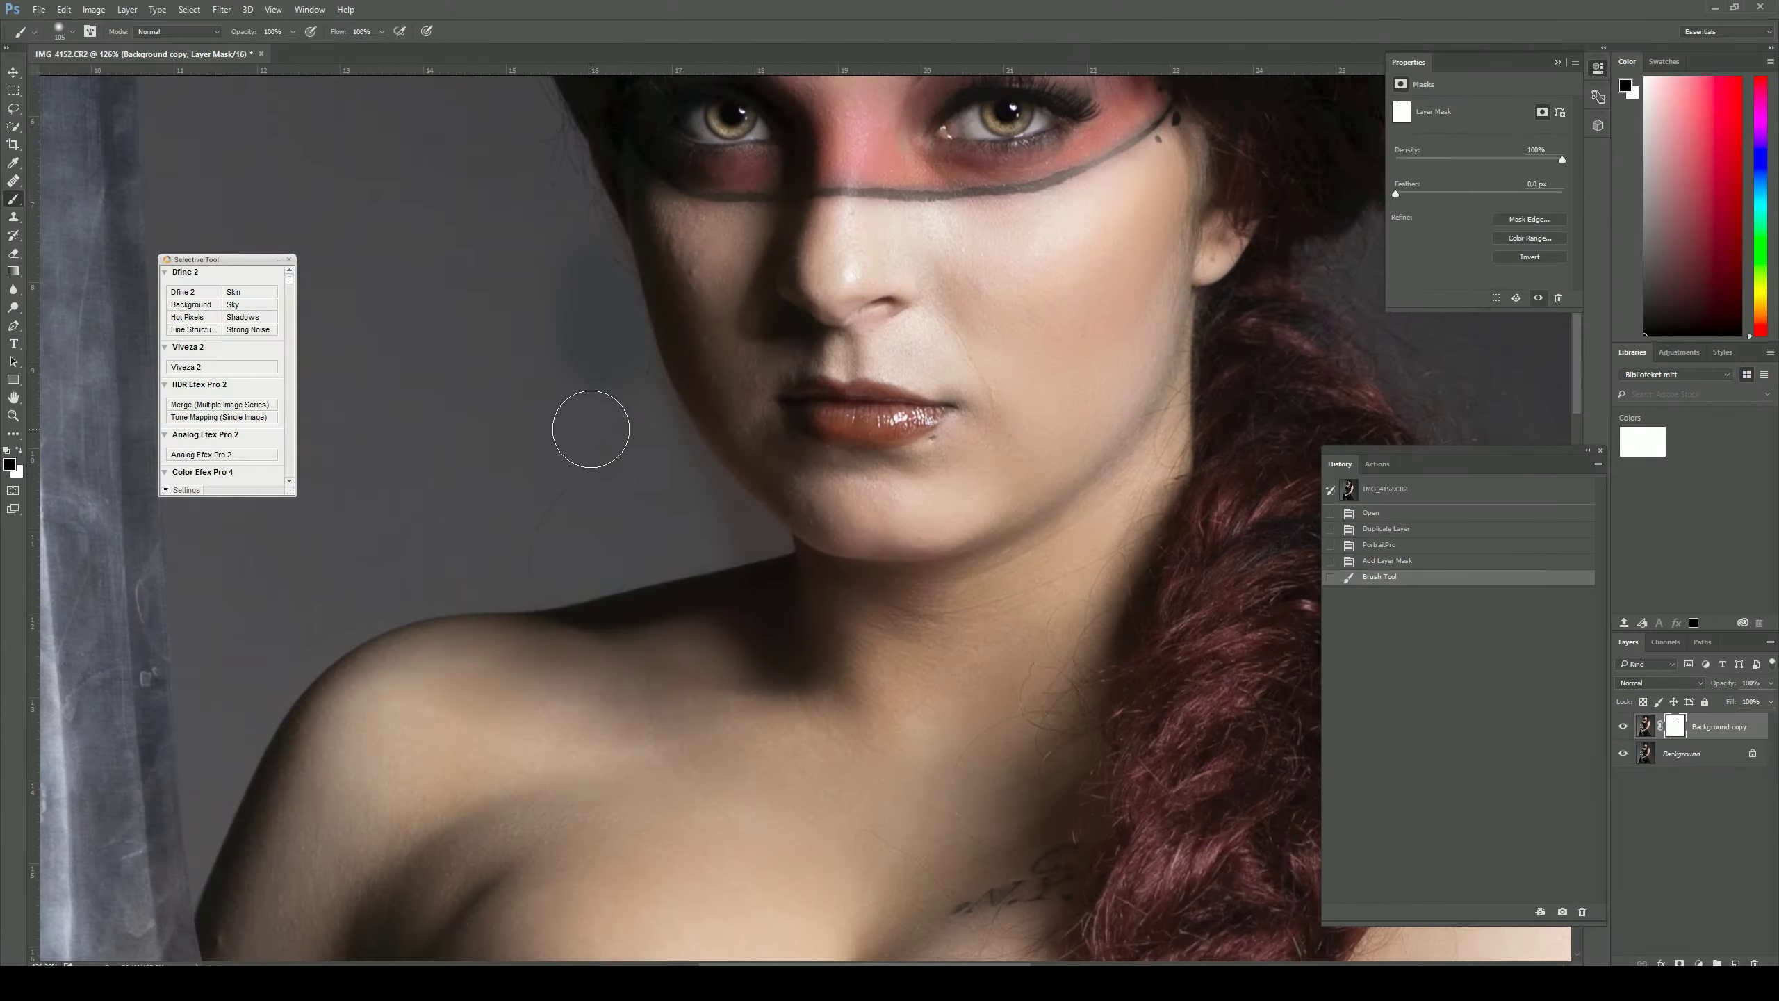
drag(590, 428, 185, 54)
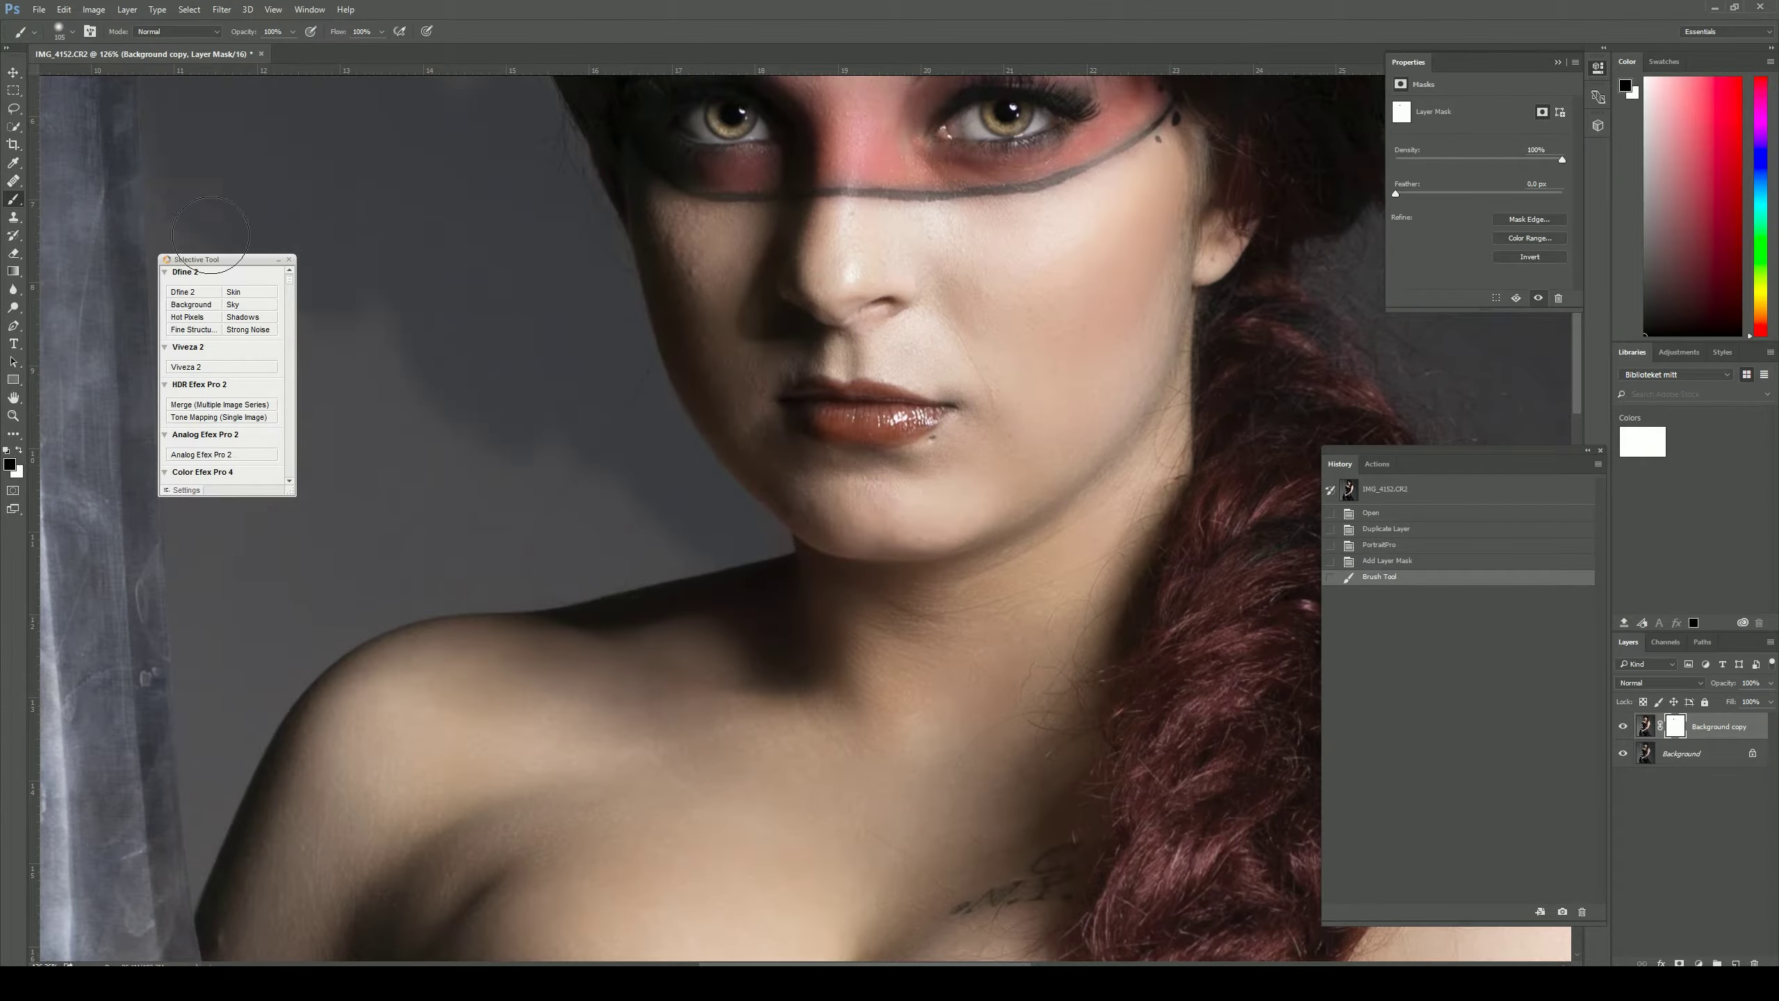
drag(355, 575, 719, 520)
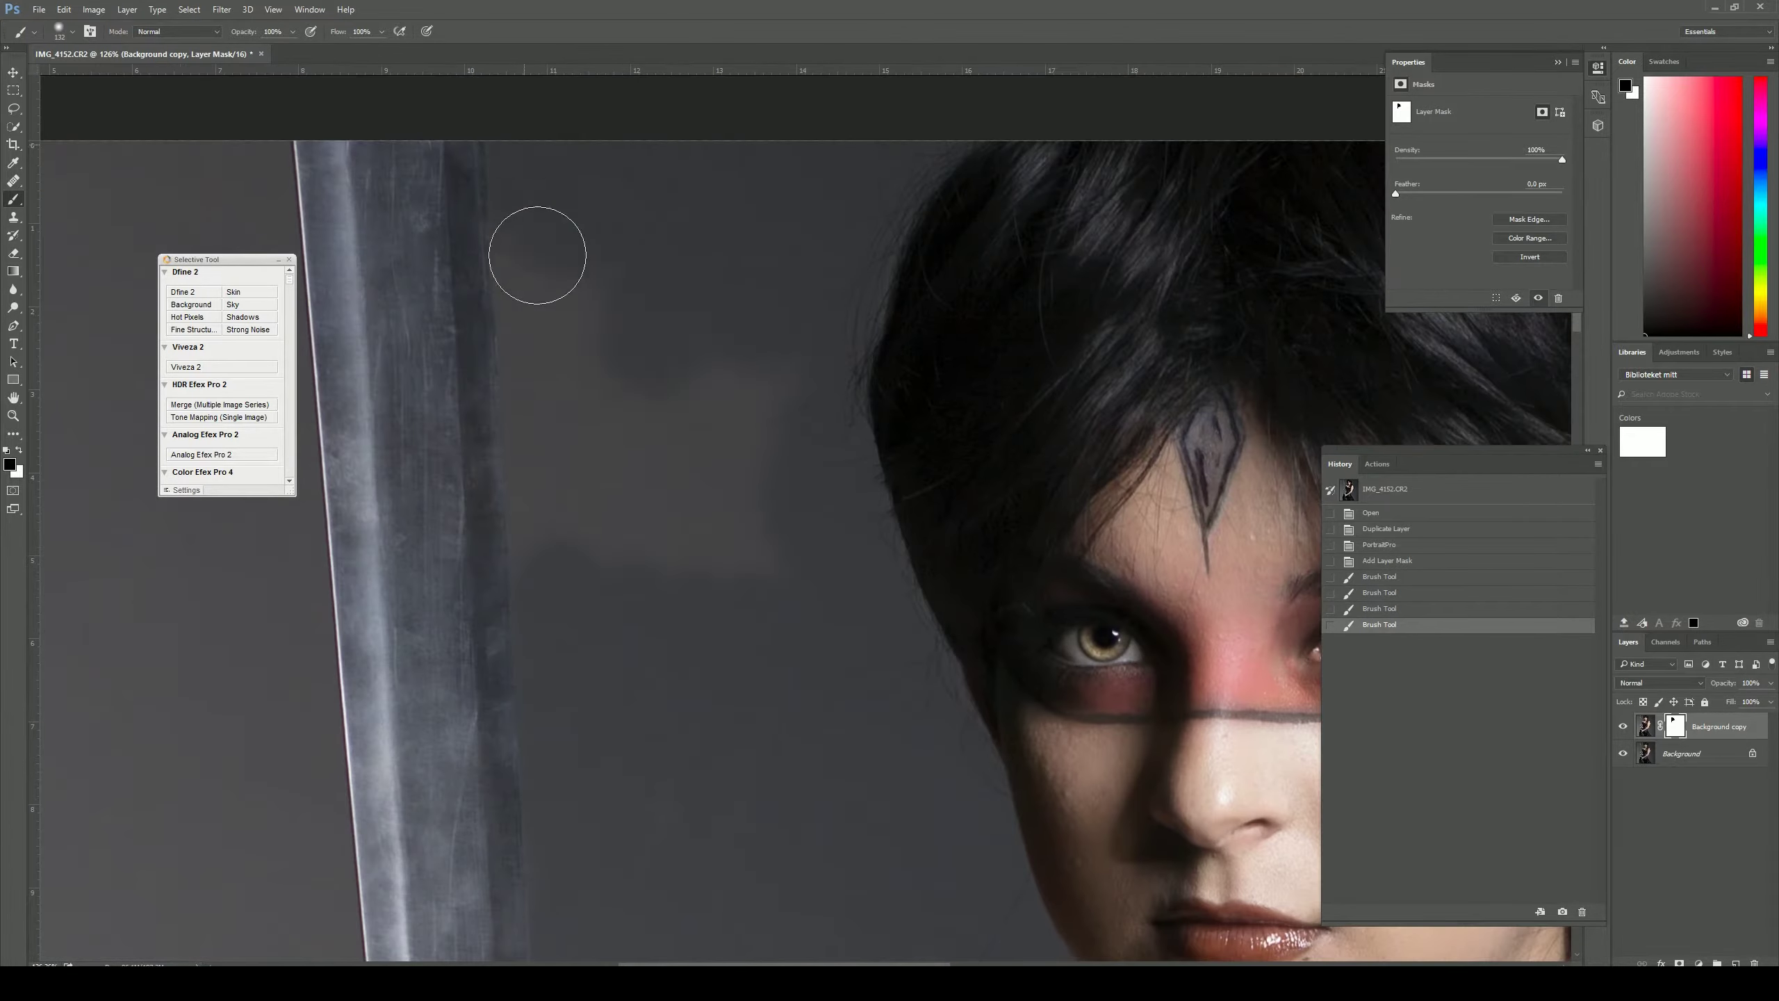
key(ctrl+minus)
key(ctrl+minus)
key(ctrl+minus)
drag(701, 364, 911, 840)
drag(735, 336, 805, 764)
drag(701, 662, 735, 854)
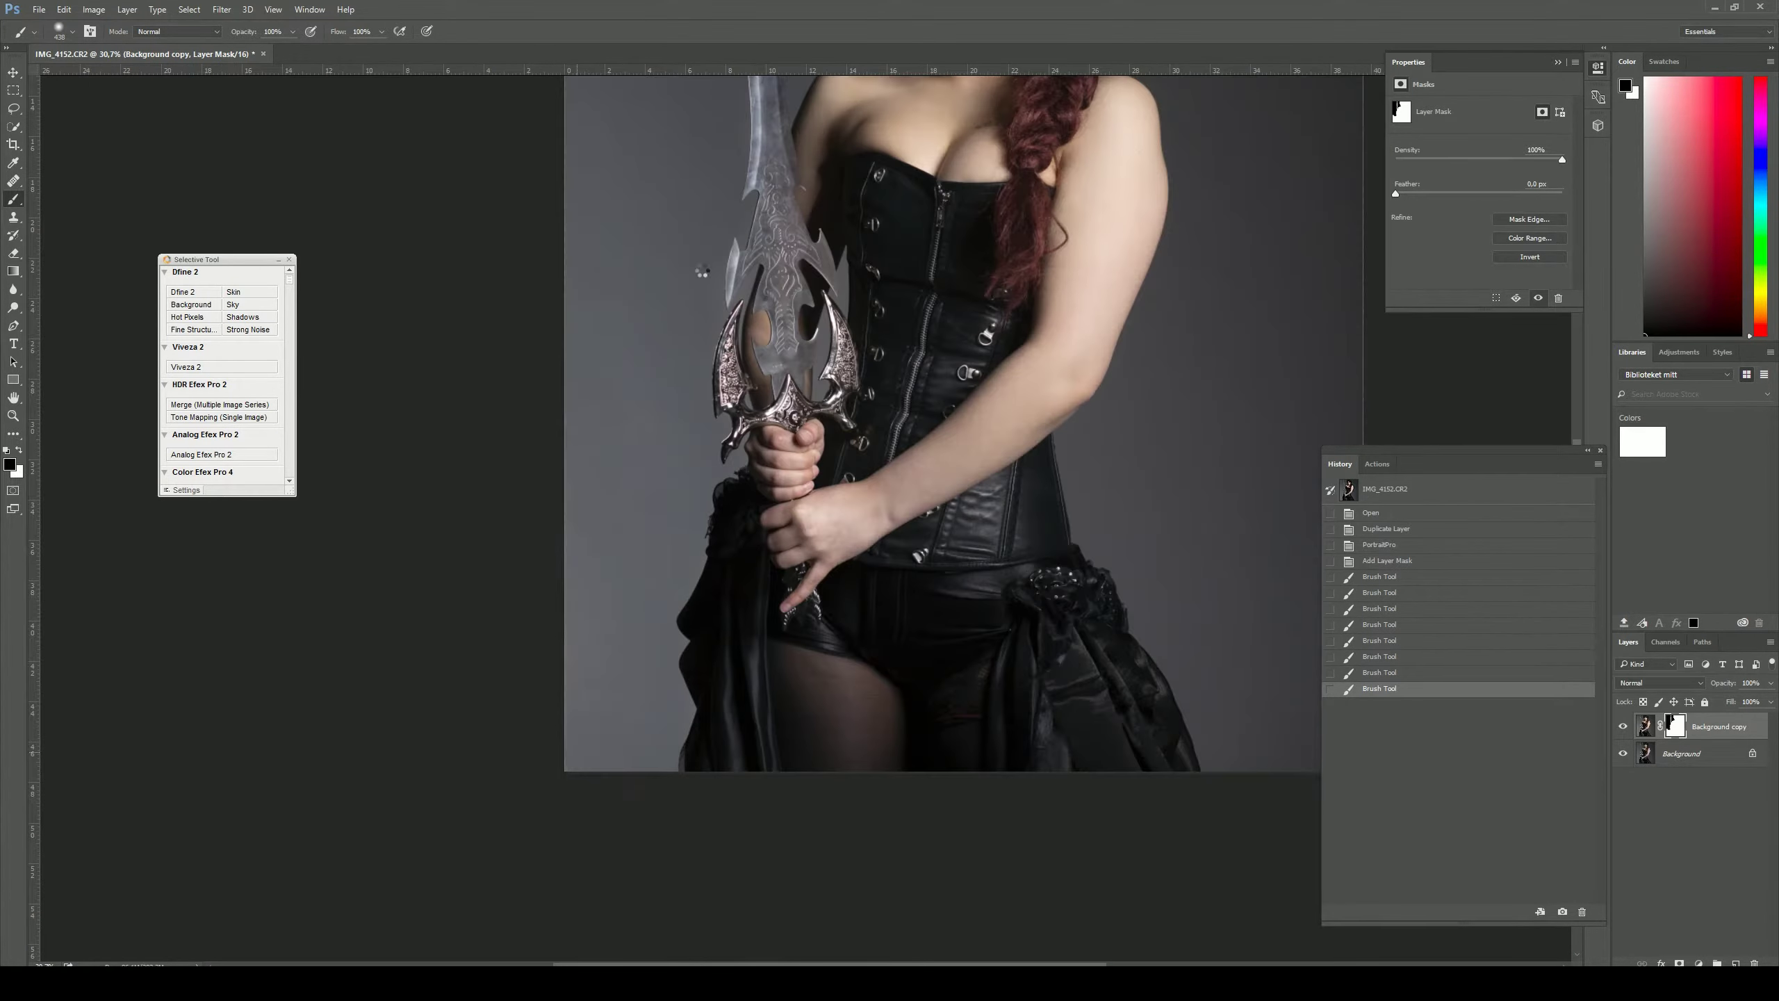
key(ctrl+minus)
drag(1131, 636, 1149, 700)
key(ctrl+plus)
key(ctrl+minus)
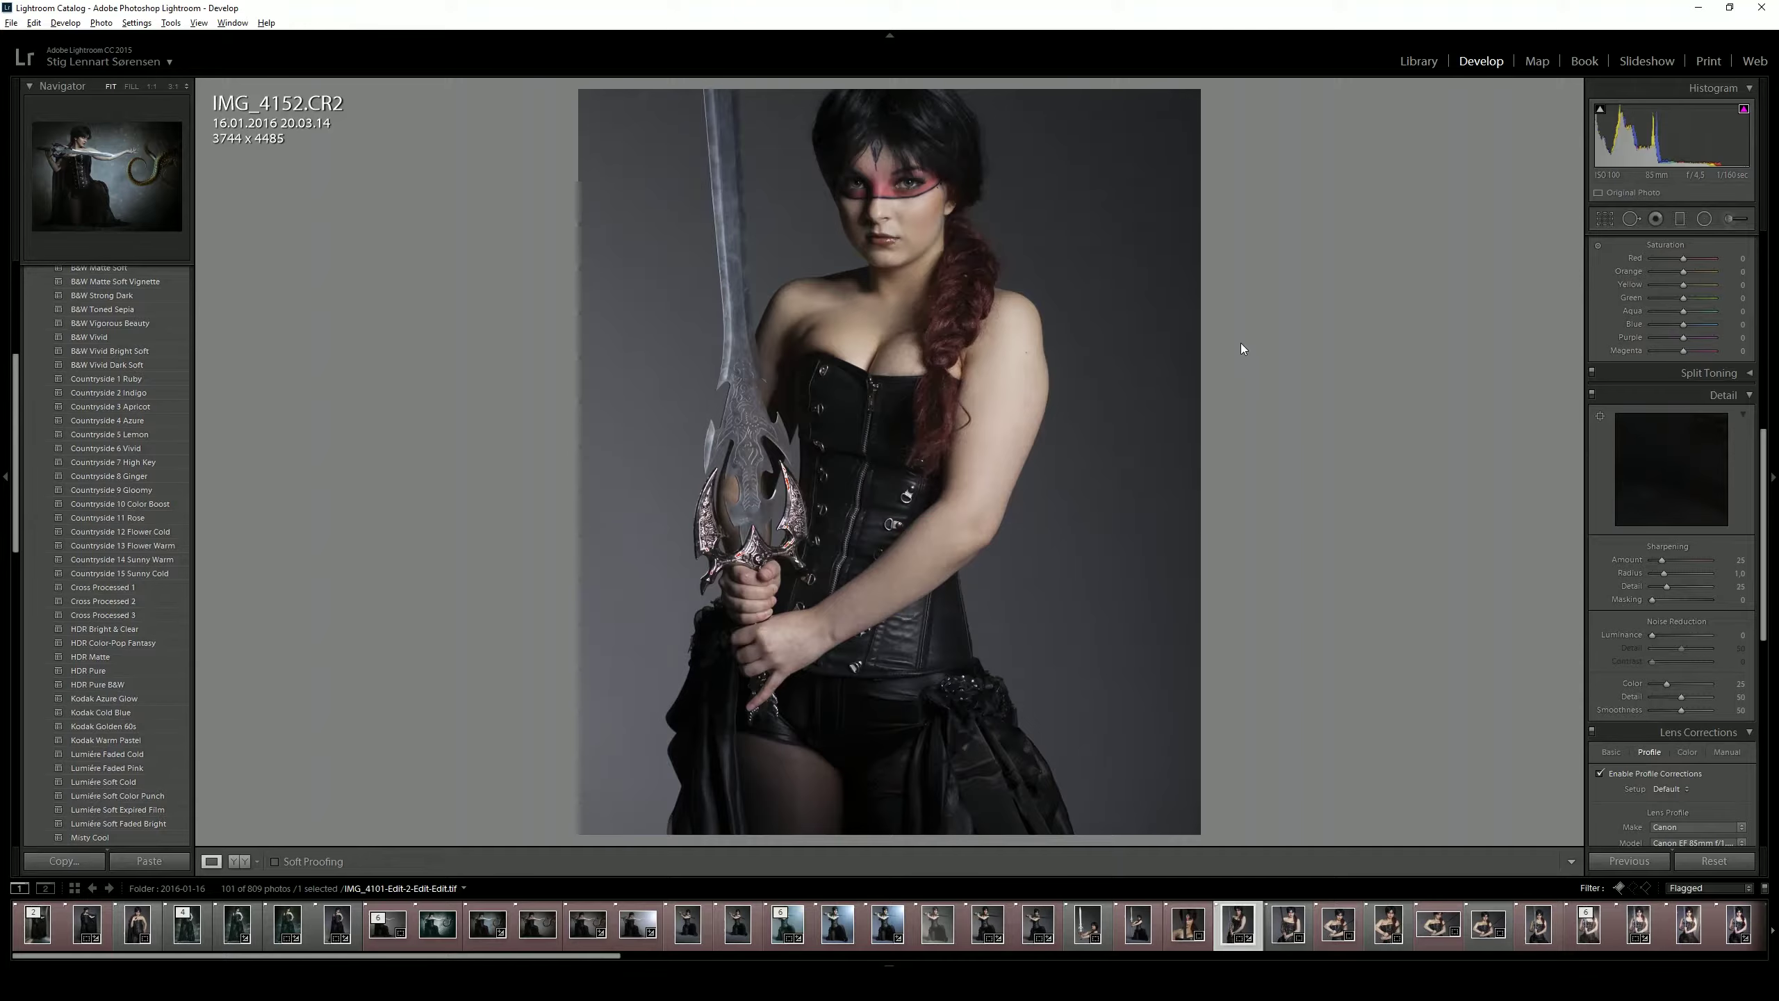
Step: Open IMG_4152-Edit.tif from Lightroom in Photoshop with Ctrl+E
key(m)
key(z)
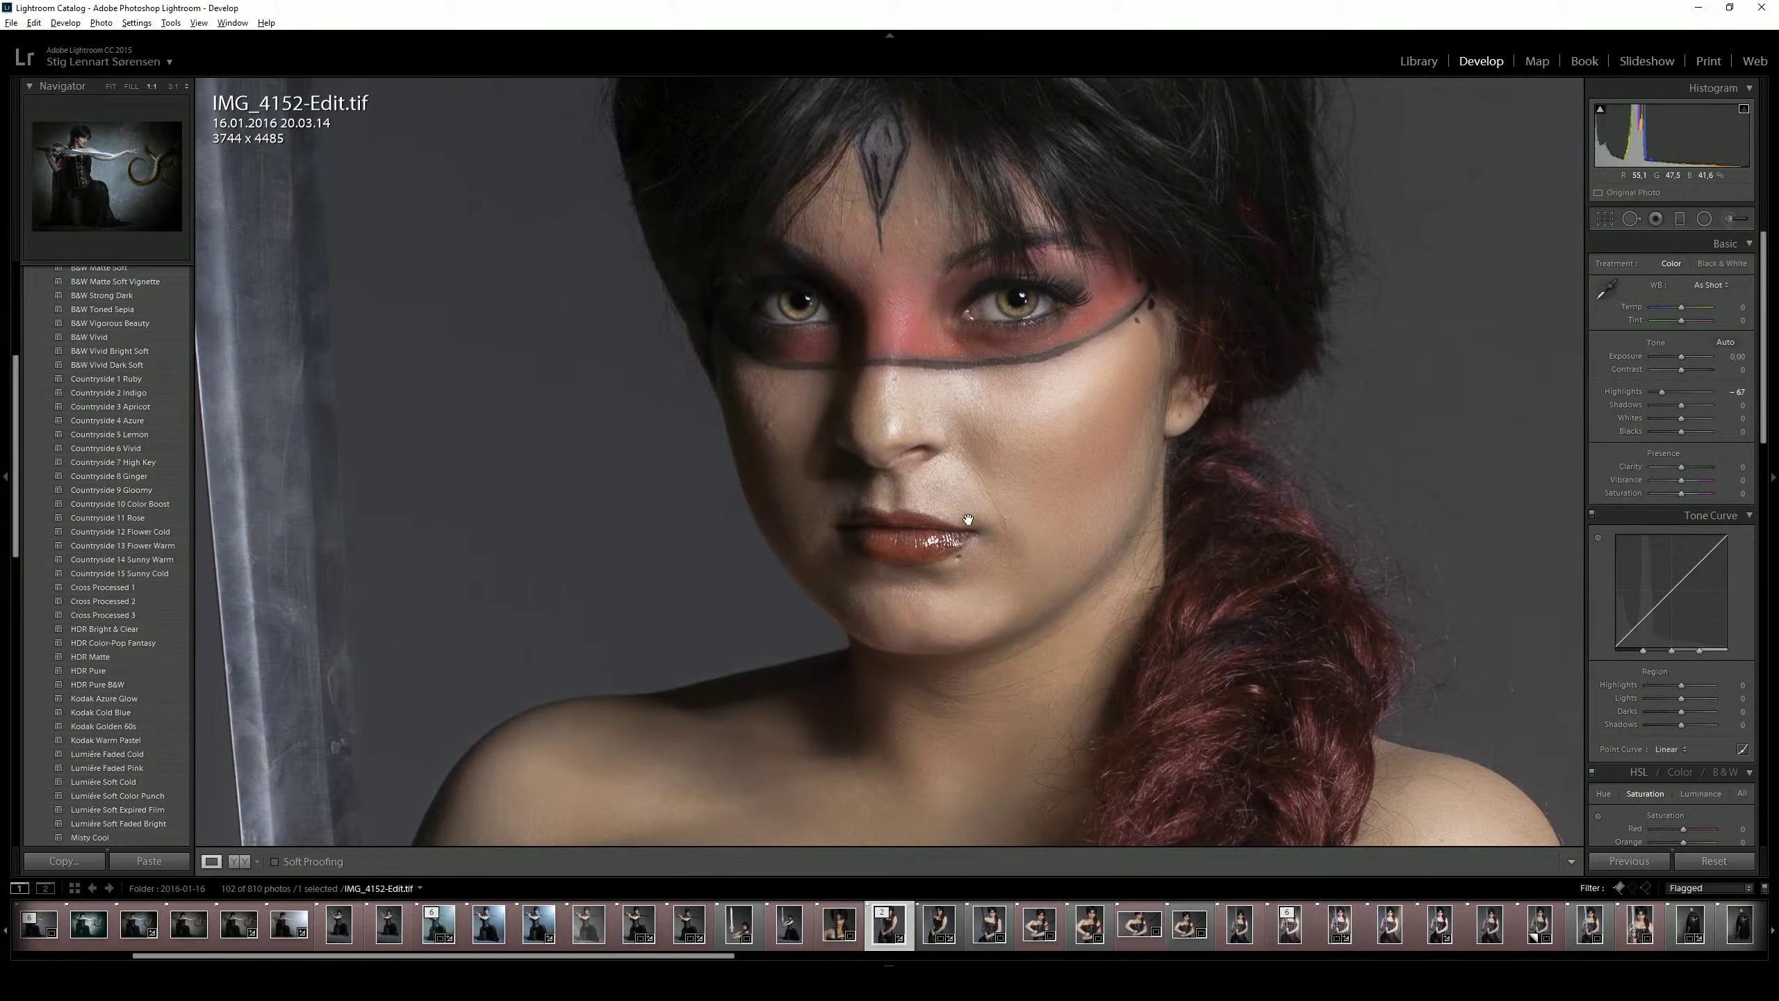
click(968, 519)
key(ctrl+e)
key(Return)
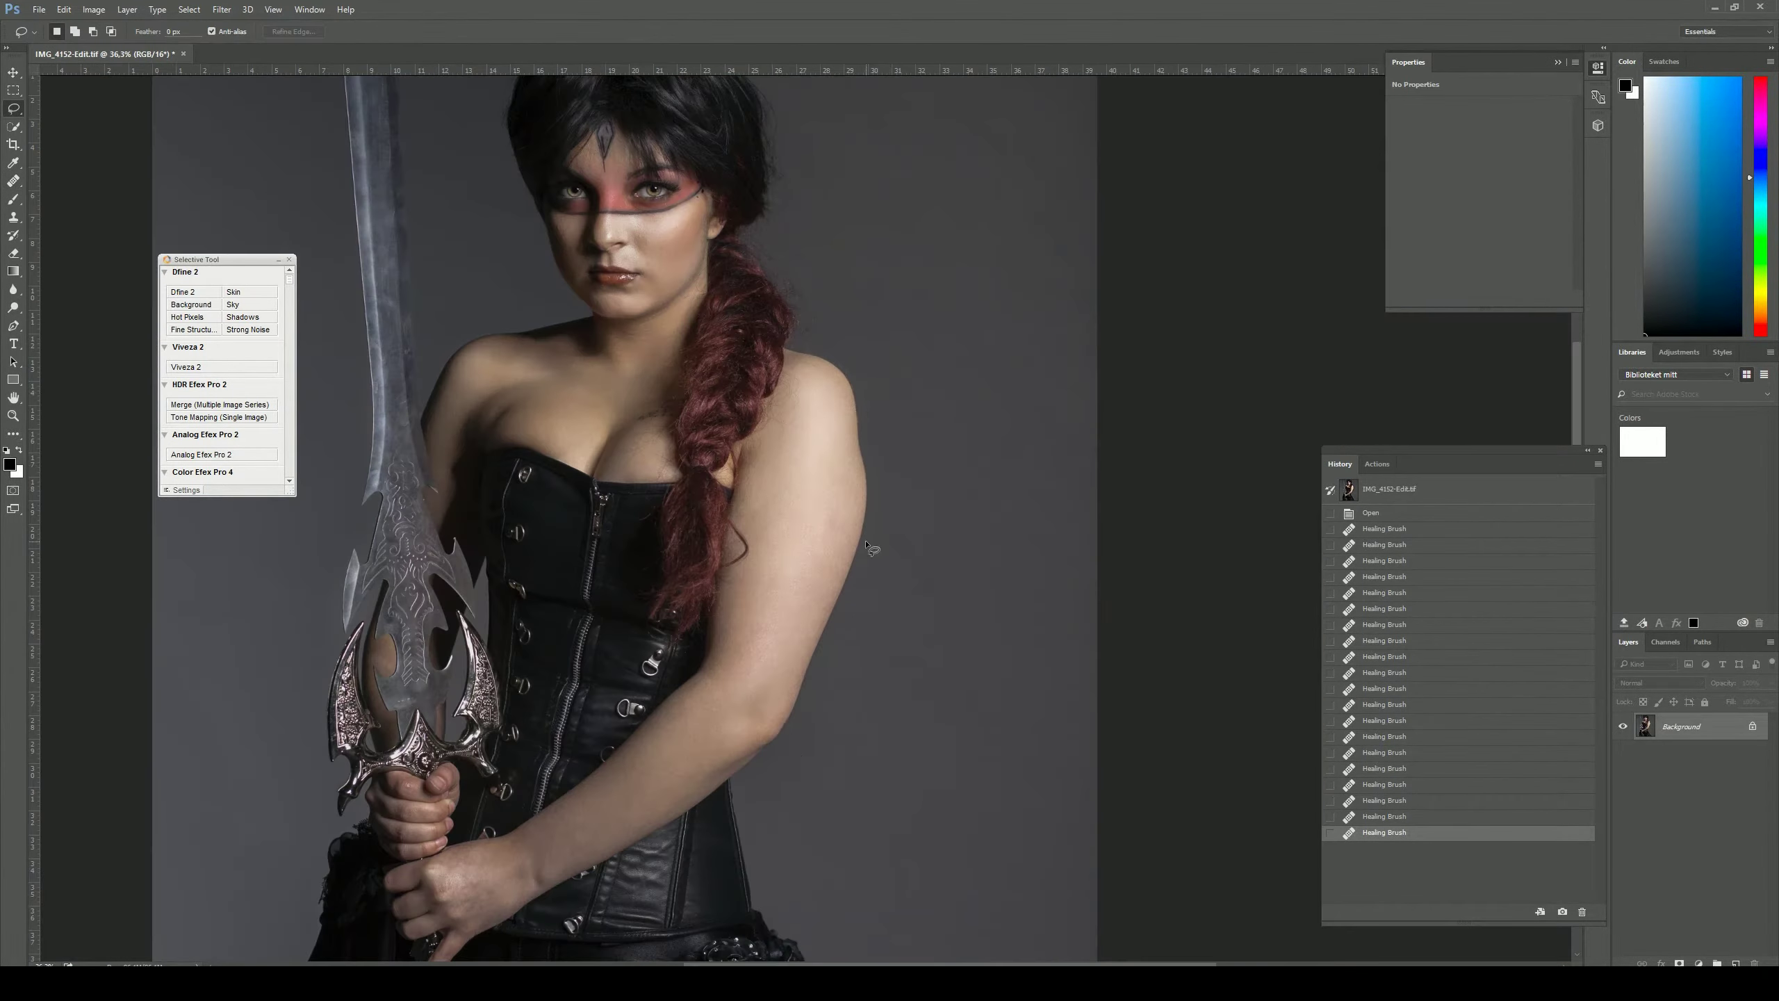
Step: Reshape the shoulder with Liquify and feather a selection of the uneven area beside it
click(219, 9)
click(238, 92)
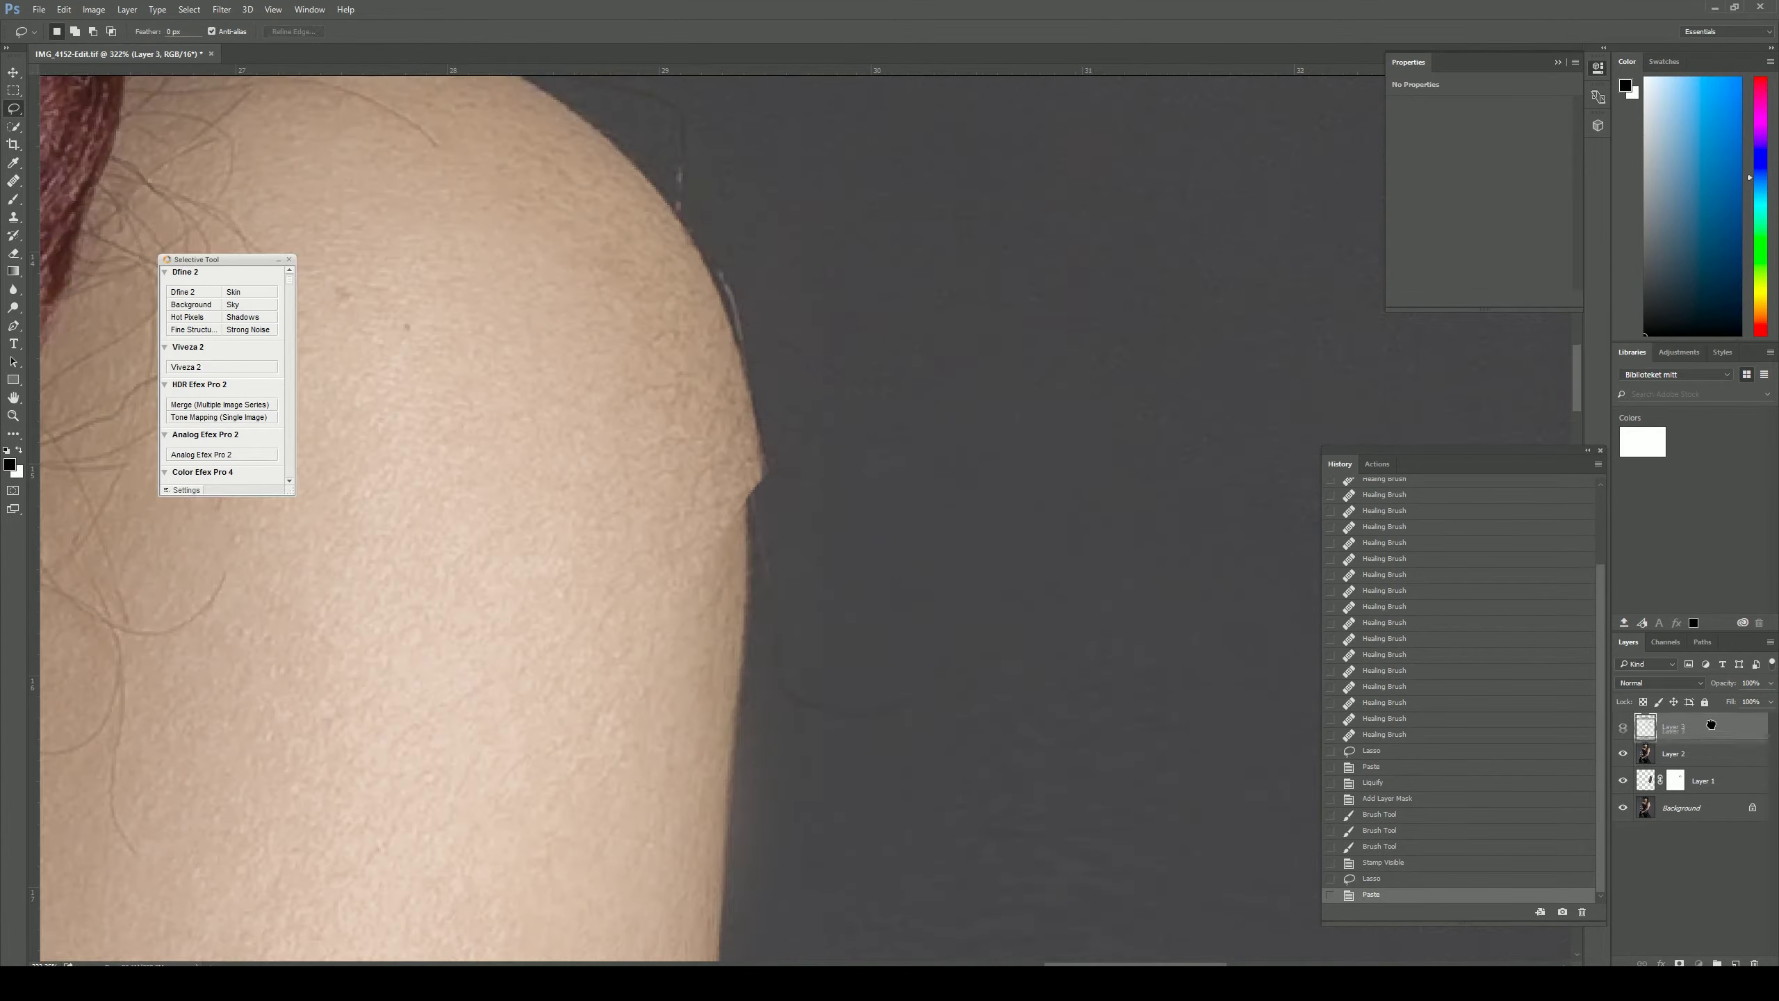
drag(746, 662, 749, 658)
click(189, 9)
click(434, 308)
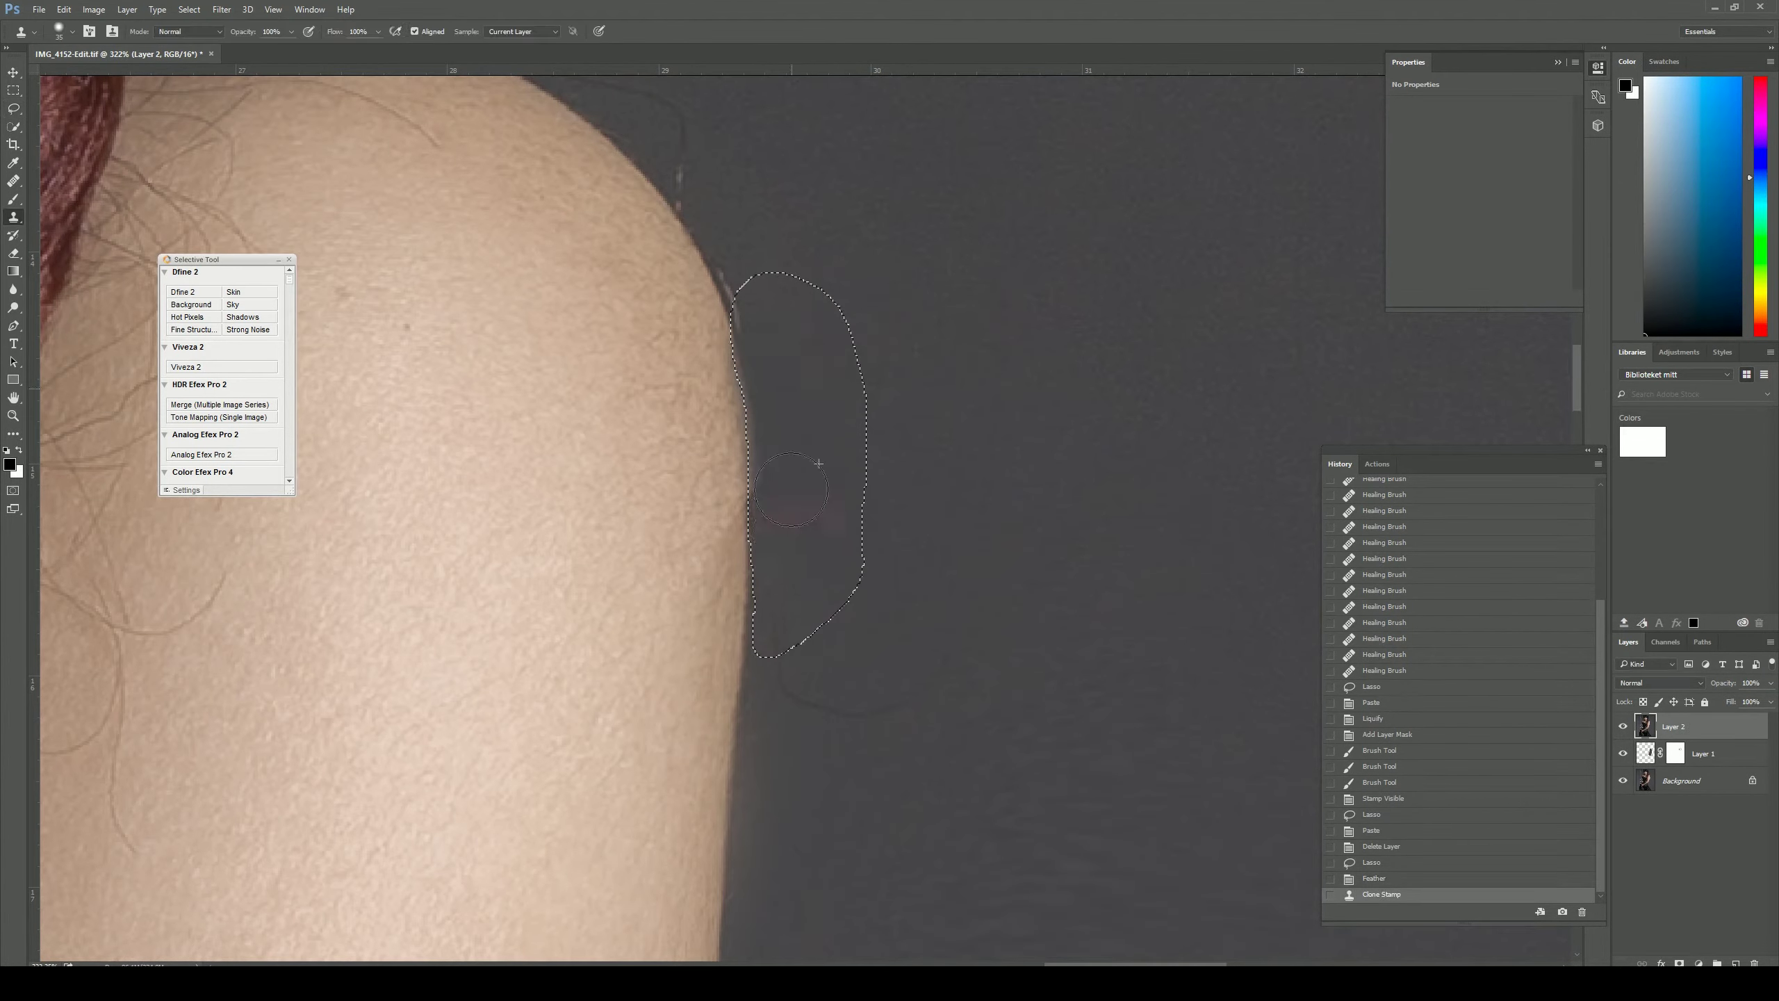
Step: Clone background over the shoulder-edge flaw and set up a Surface Blur of radius 59
key(ctrl+d)
drag(754, 576, 825, 588)
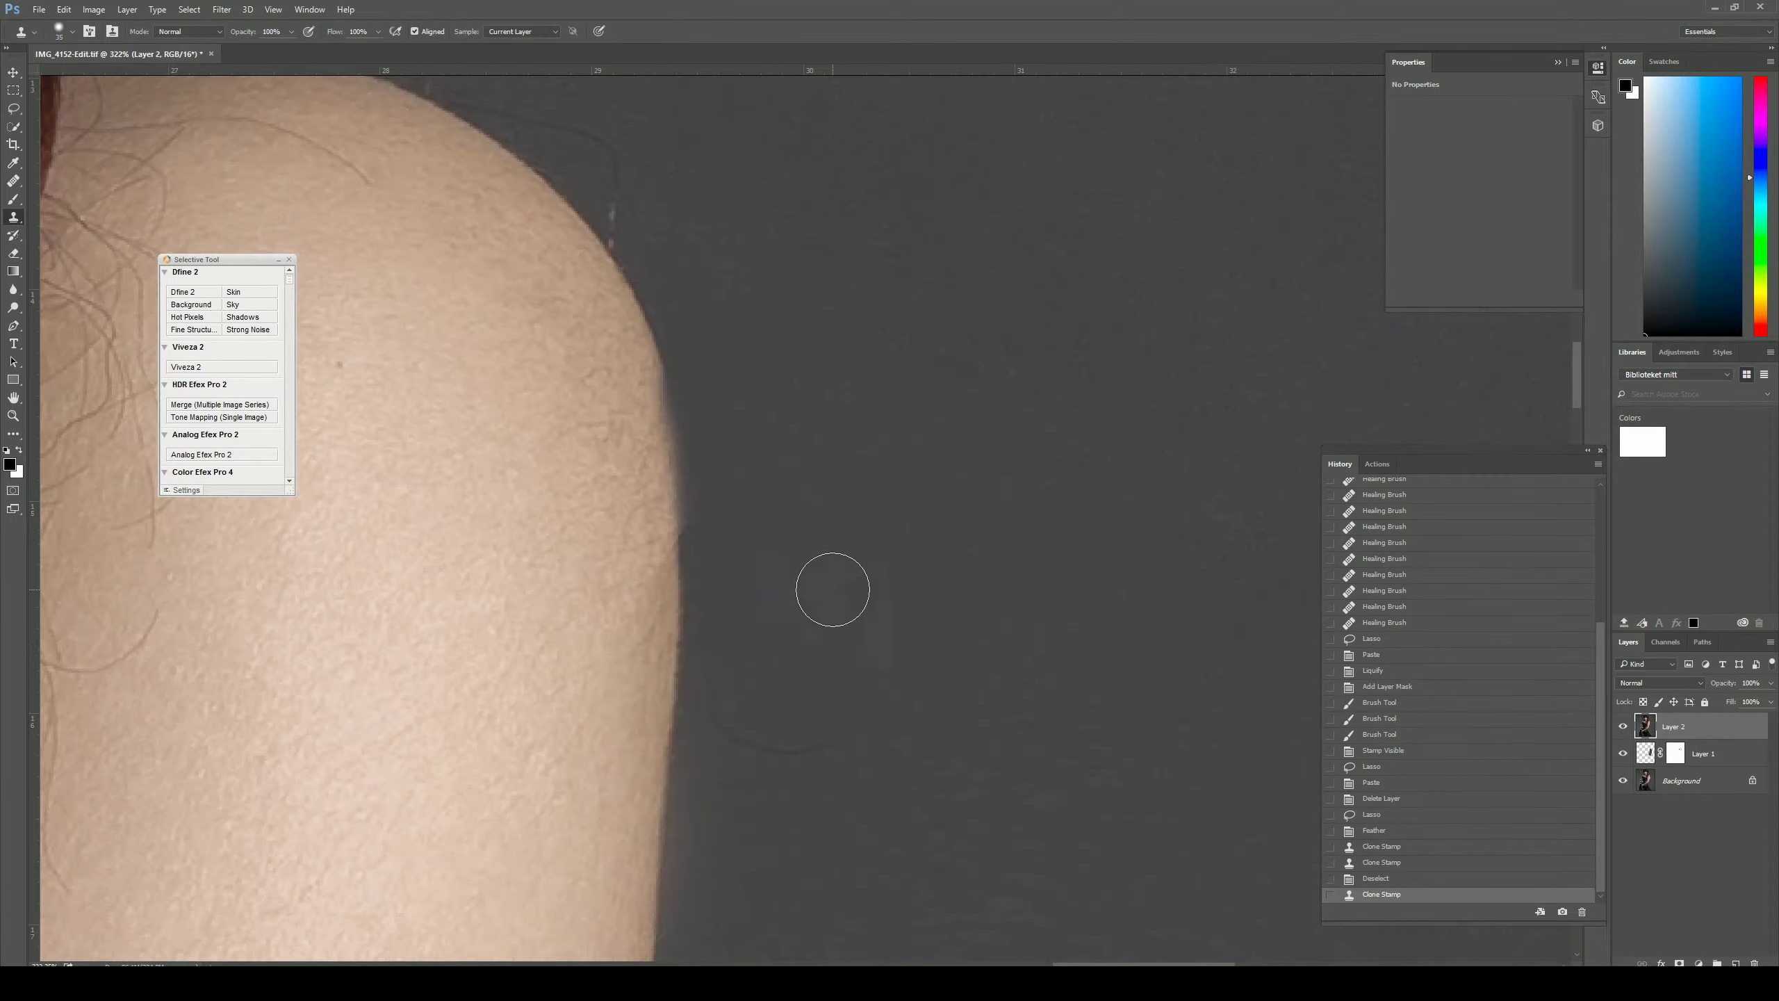
key(ctrl+0)
click(221, 9)
click(436, 290)
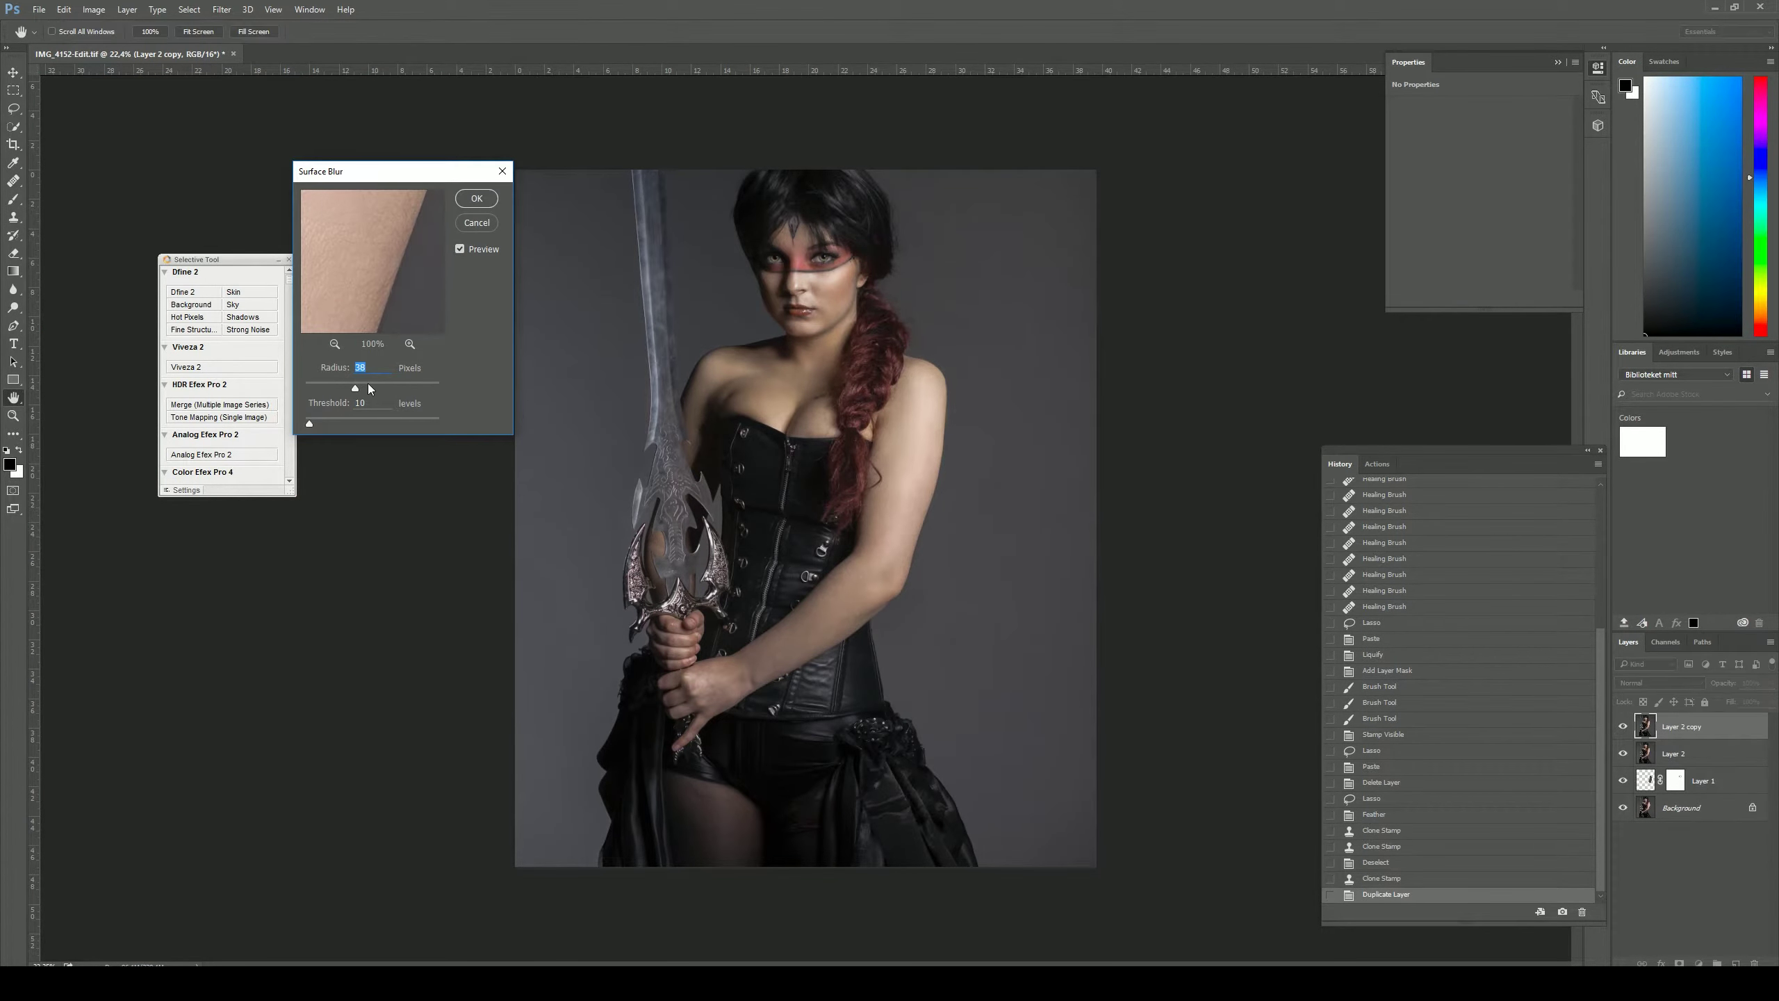
Step: Apply the Surface Blur (threshold 10) to the duplicated layer
click(473, 199)
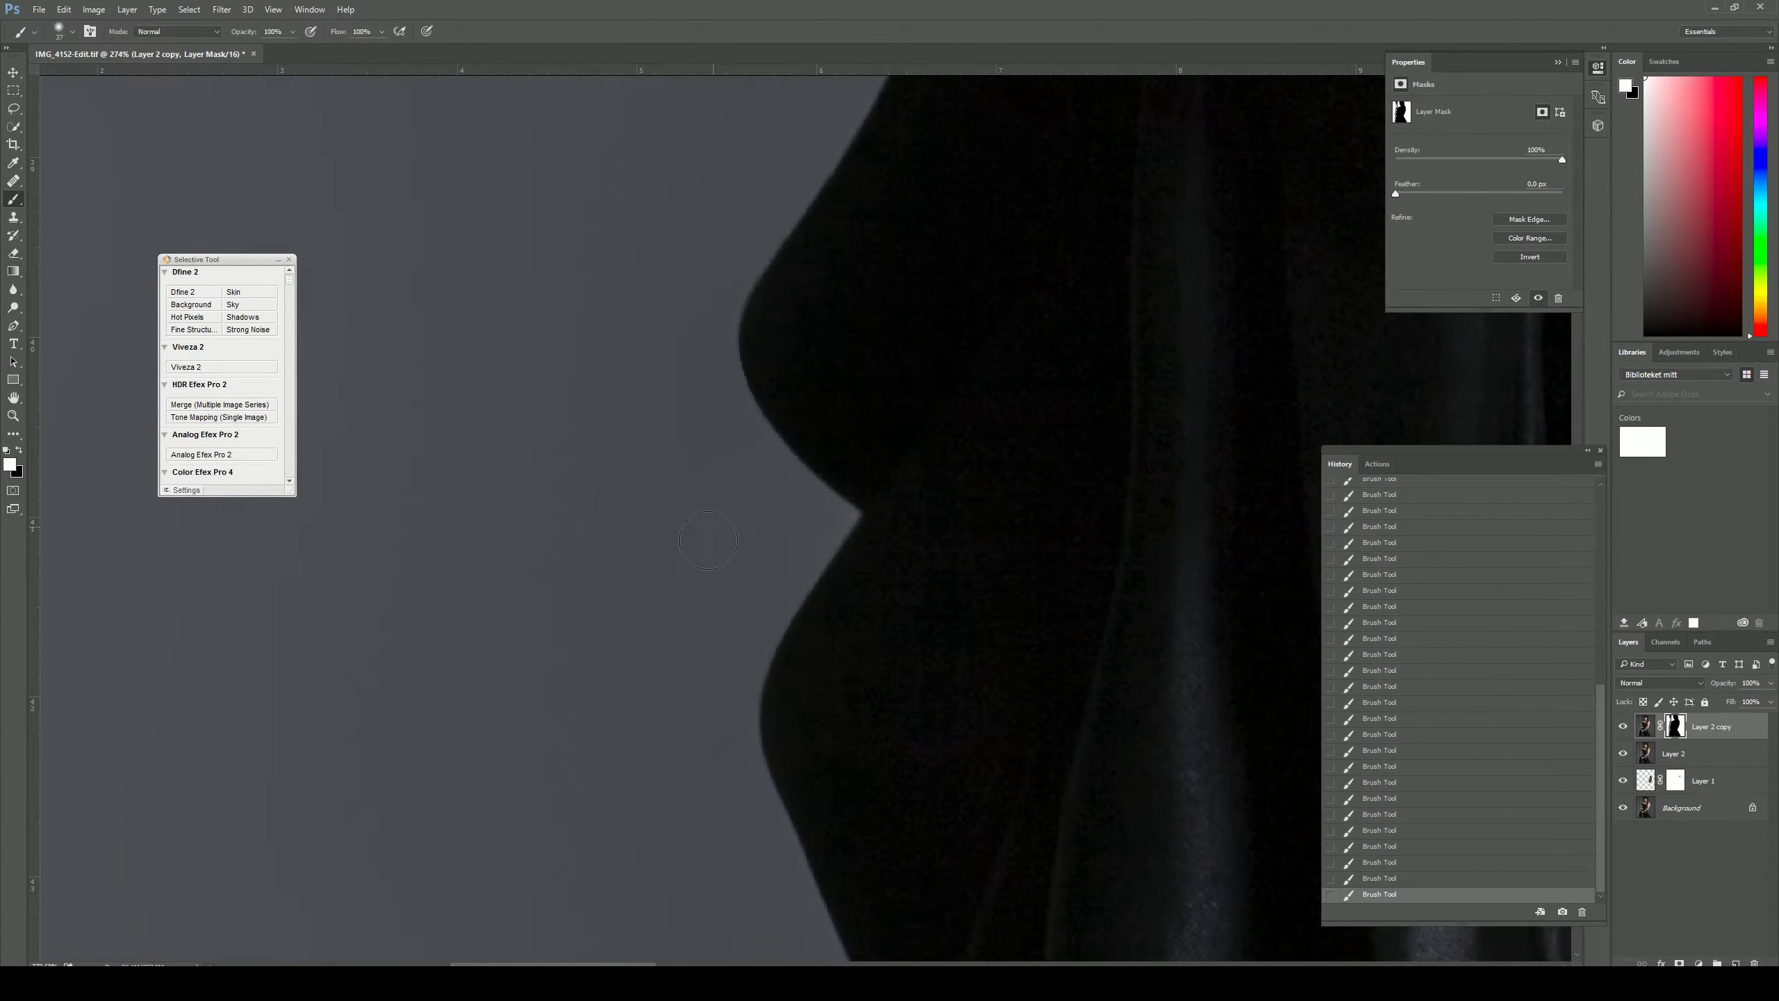
Step: Clone out shoulder-edge flaws, add noise to the merged layer, and invert the Brightness/Contrast mask
key(backslash)
key(ctrl+0)
scroll(682, 643, up, 3)
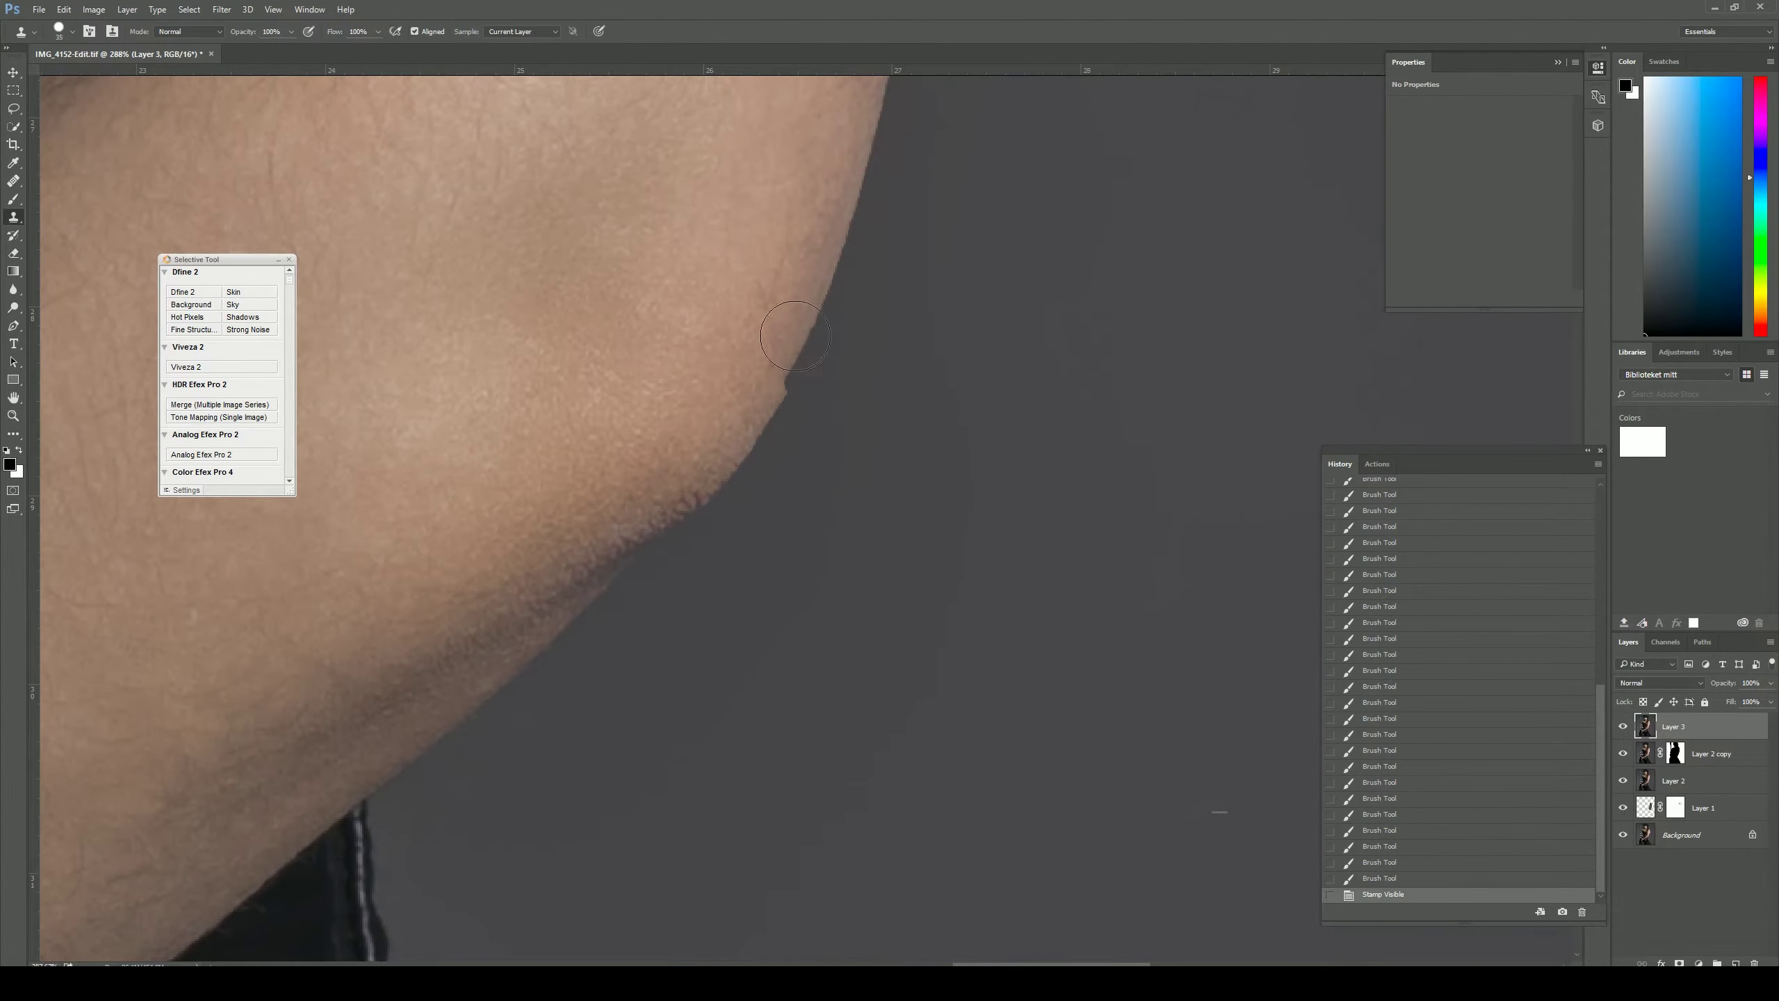
click(795, 336)
drag(795, 336, 741, 609)
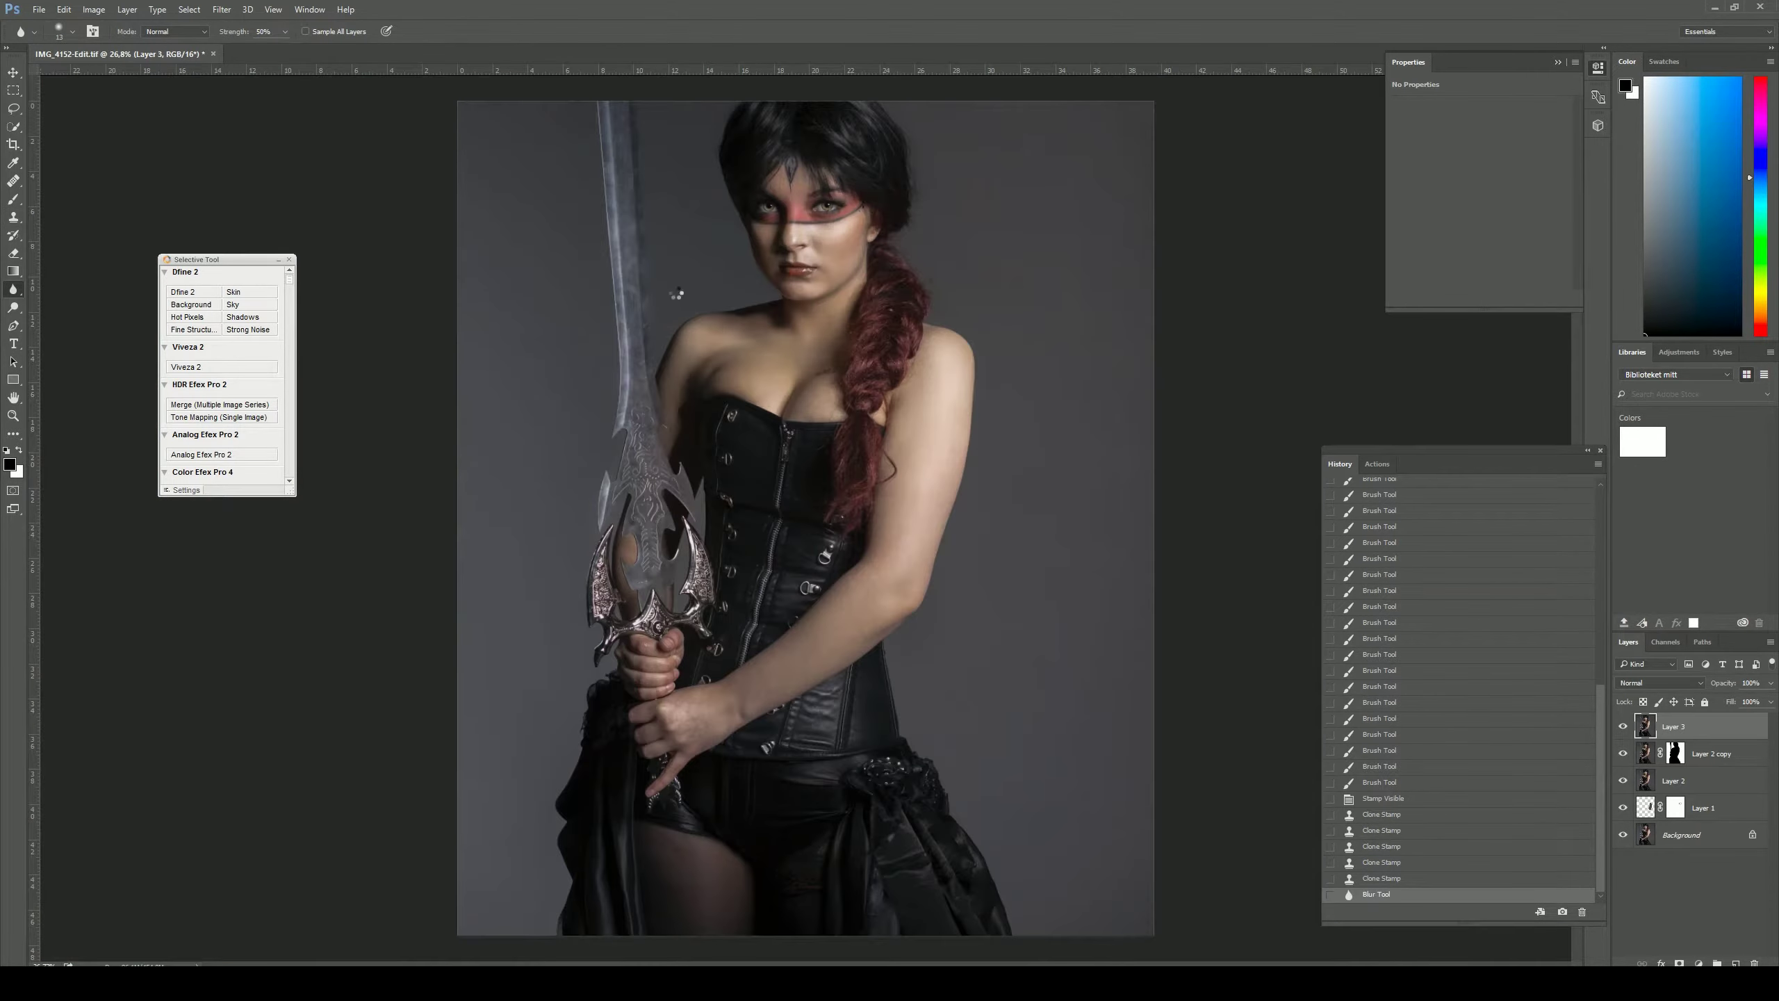
click(221, 9)
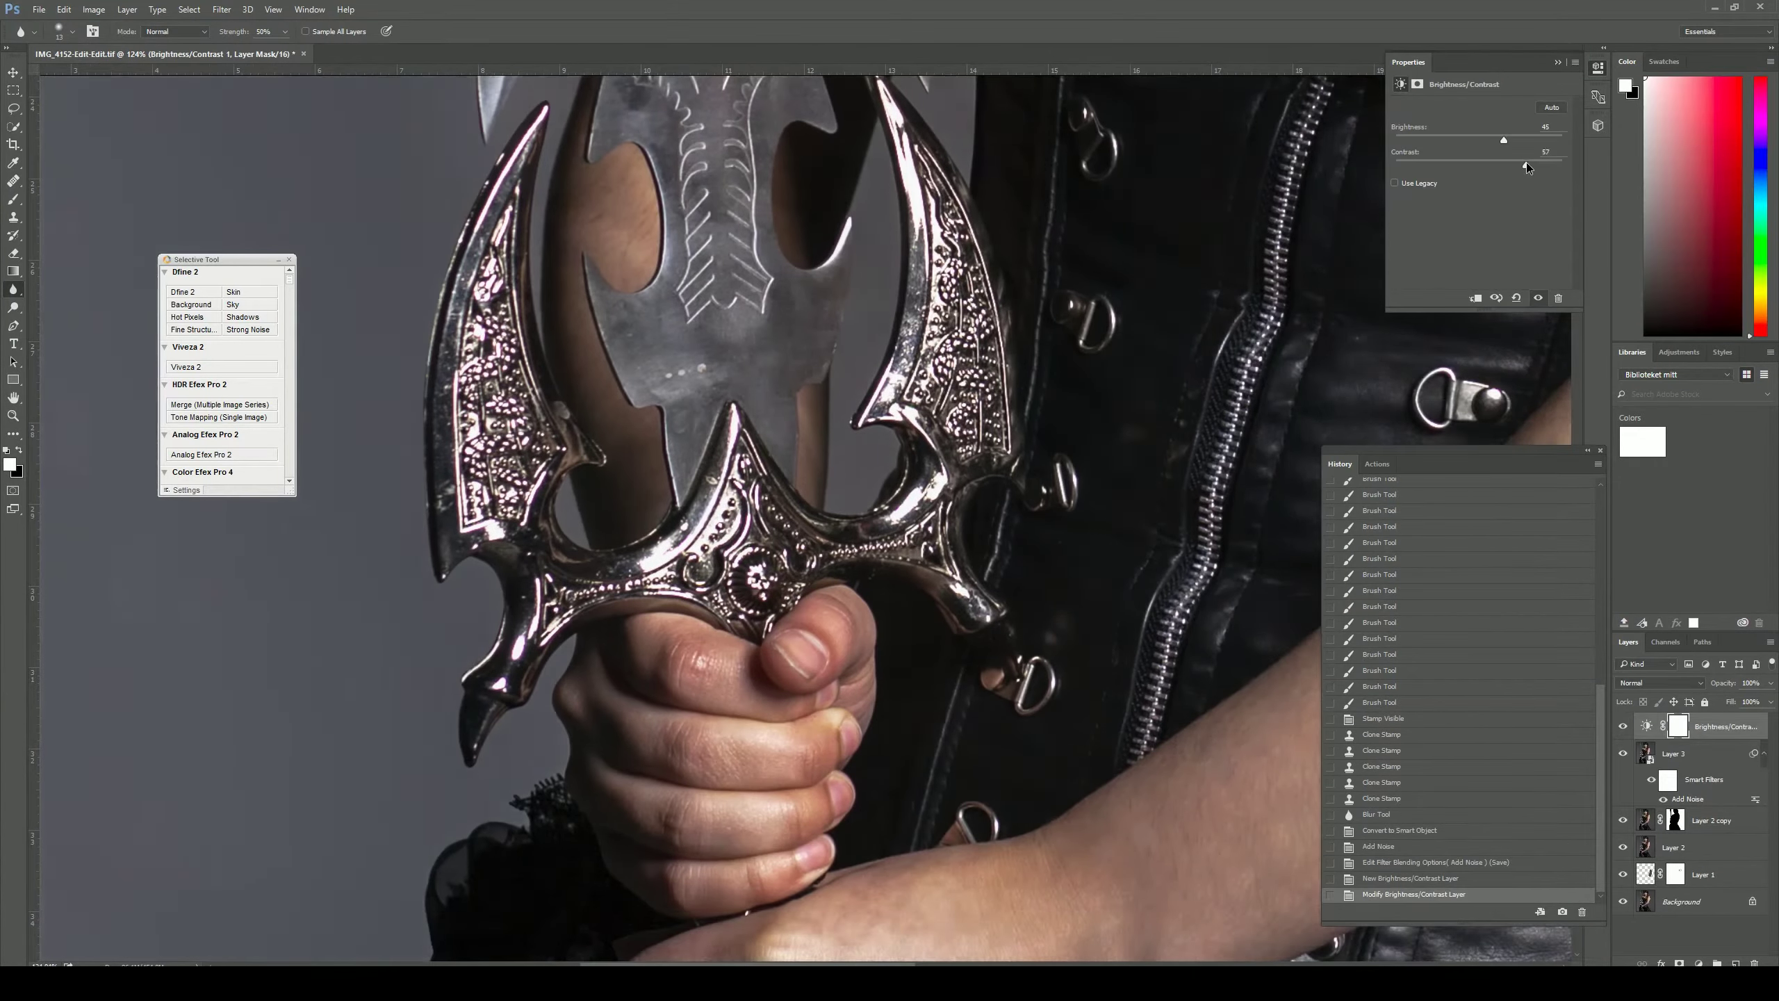
key(ctrl+i)
Step: Paint the Brightness/Contrast mask white over the sword guard's metal
key(b)
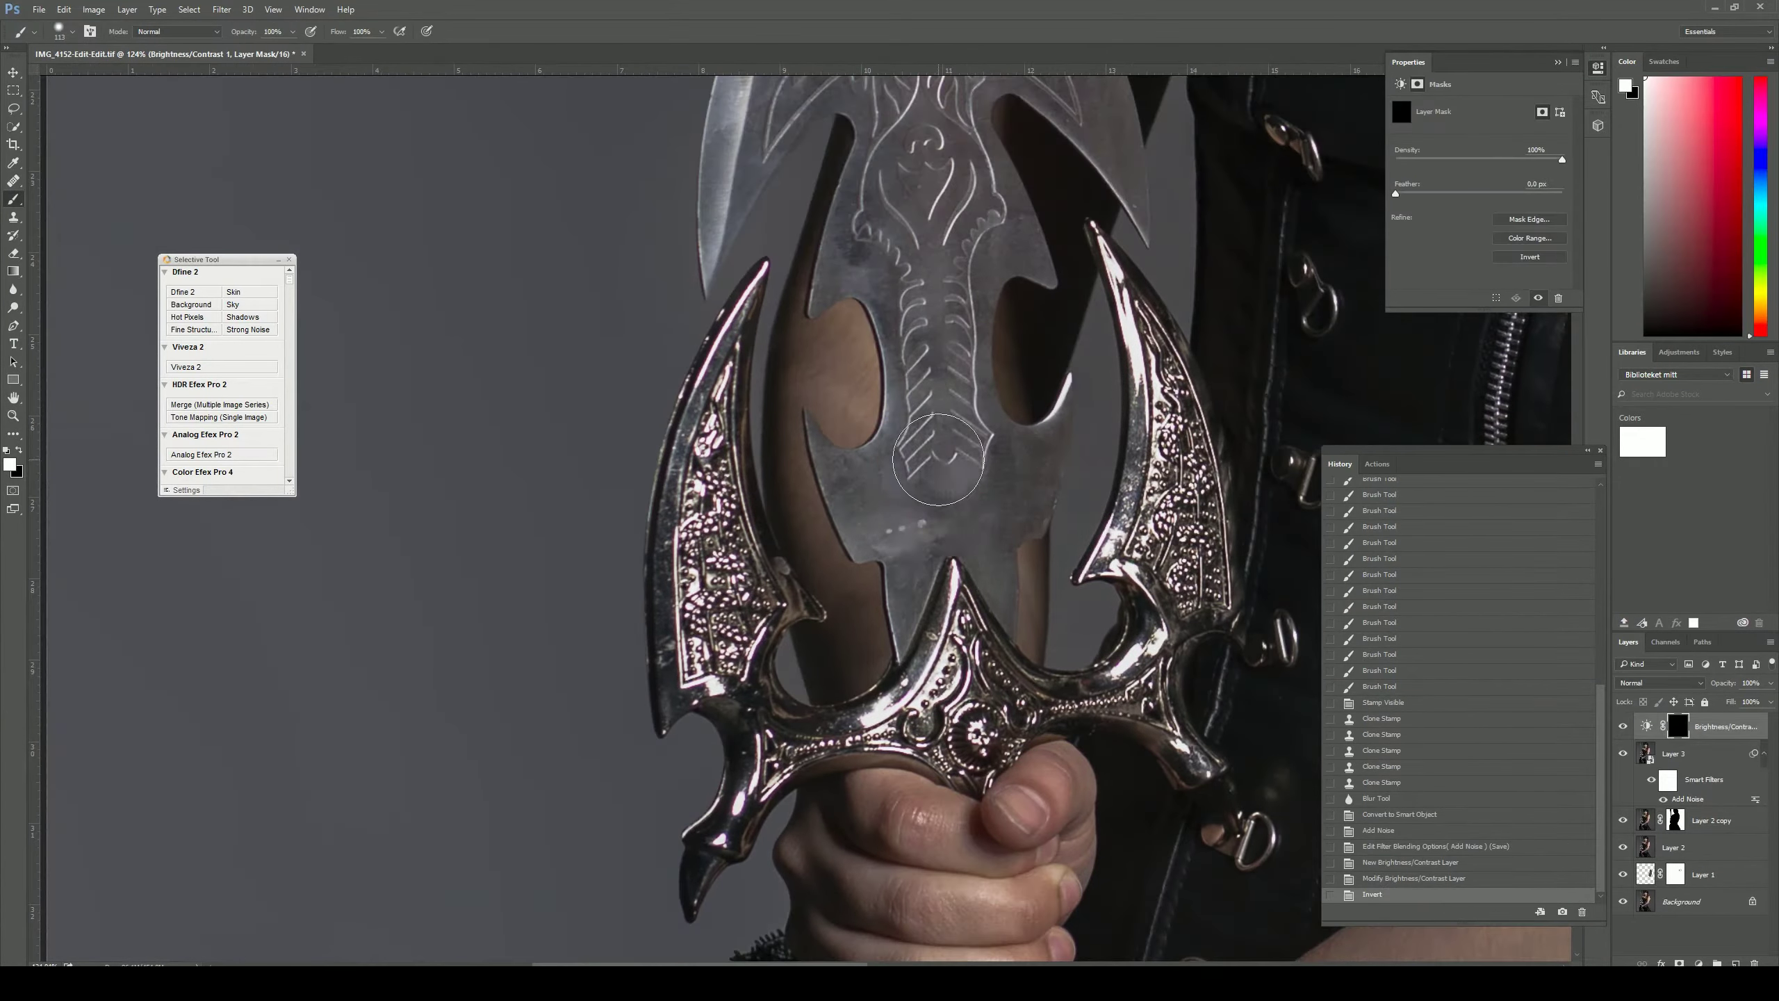
scroll(735, 457, up, 3)
drag(735, 457, 751, 399)
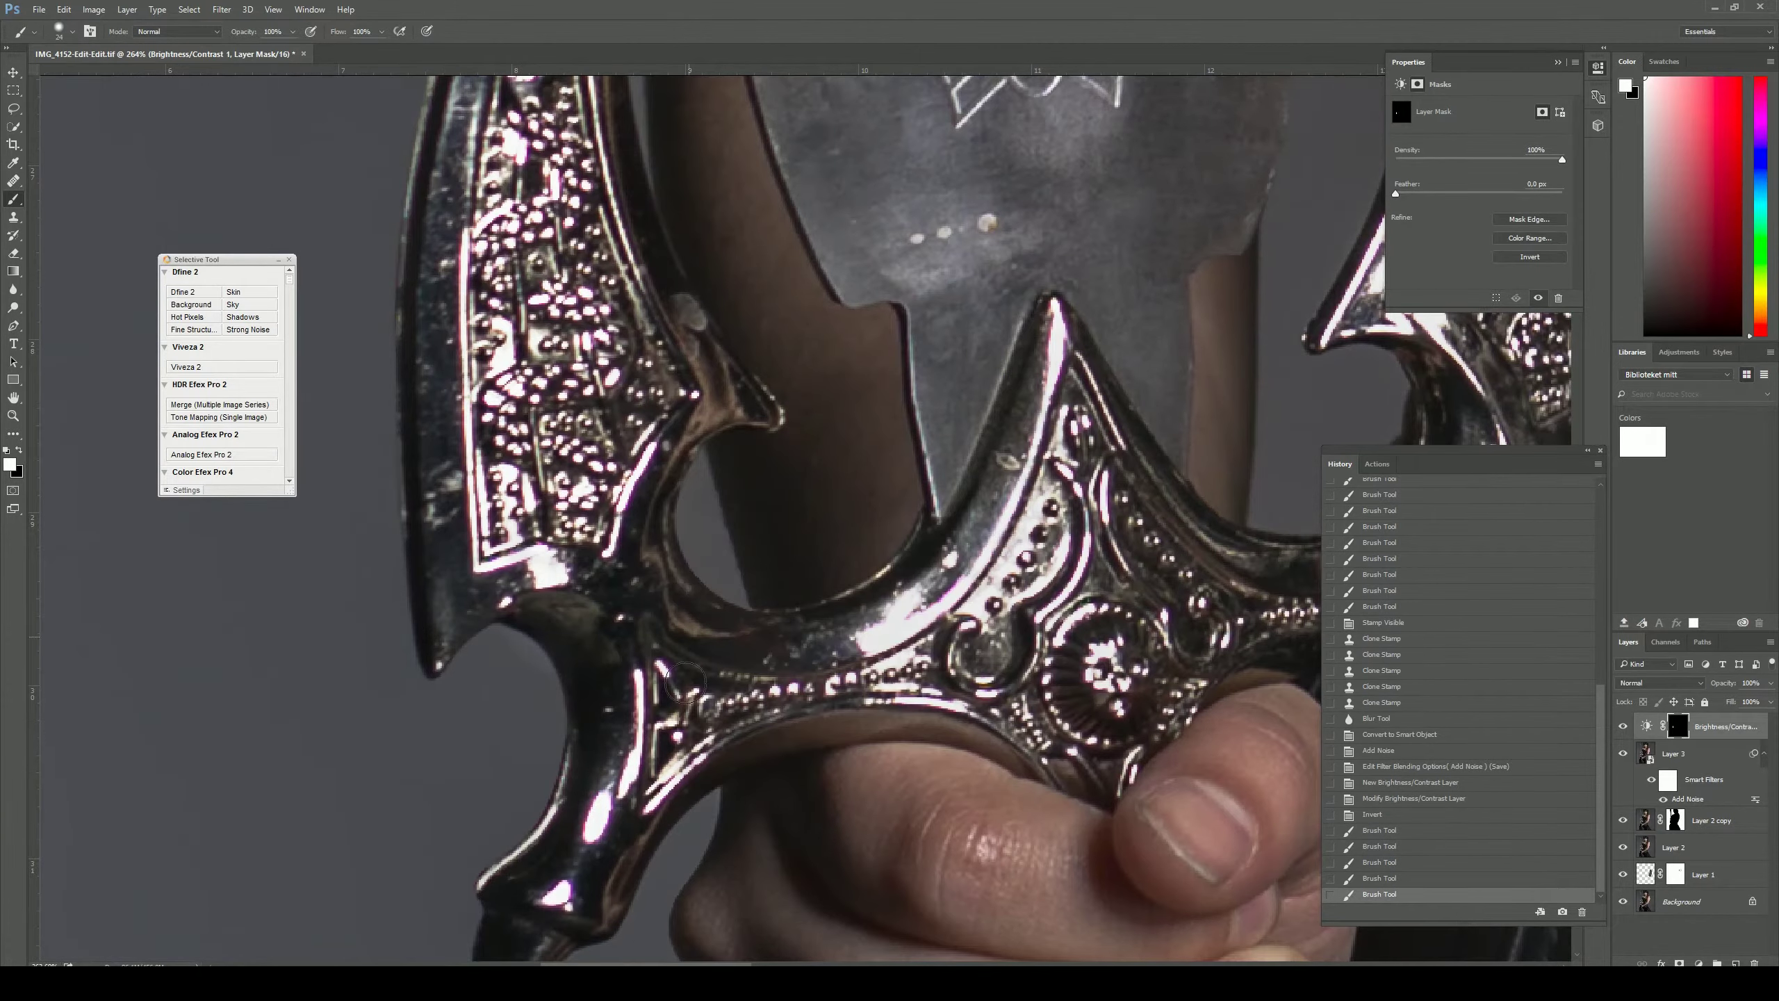
key(x)
drag(881, 770, 665, 171)
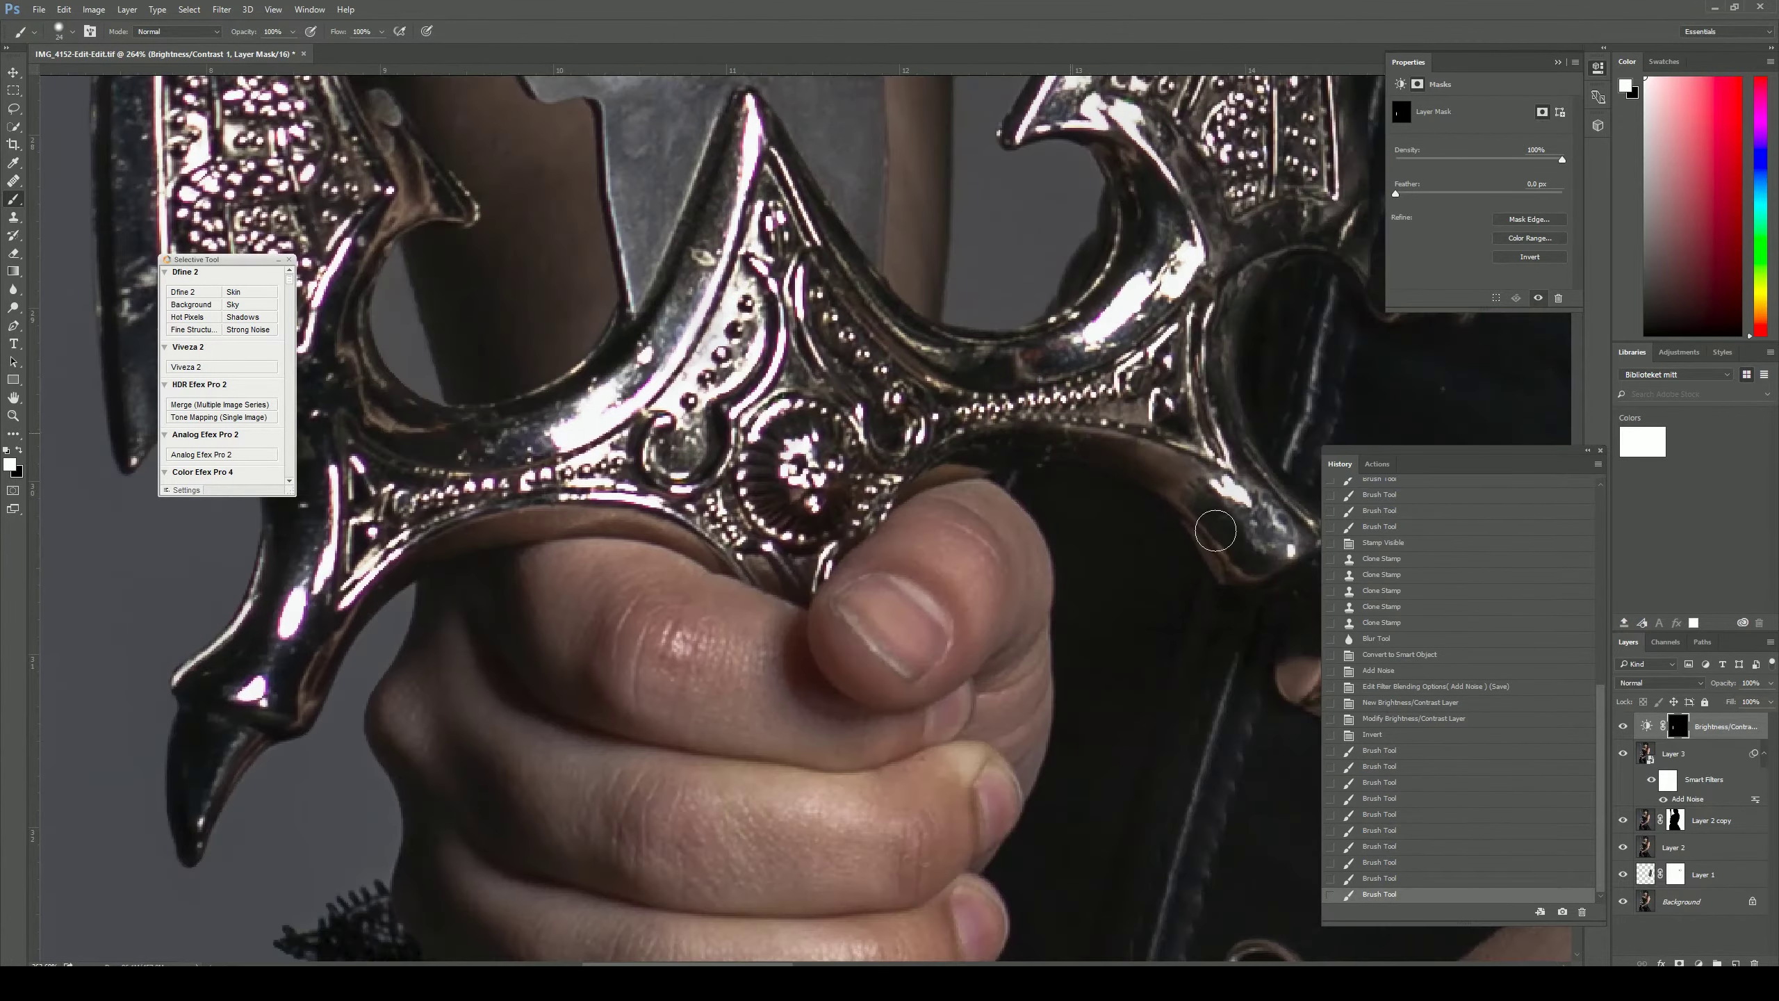
drag(1086, 423, 1085, 701)
drag(1121, 210, 1114, 491)
key(backslash)
key(backslash)
drag(560, 316, 617, 408)
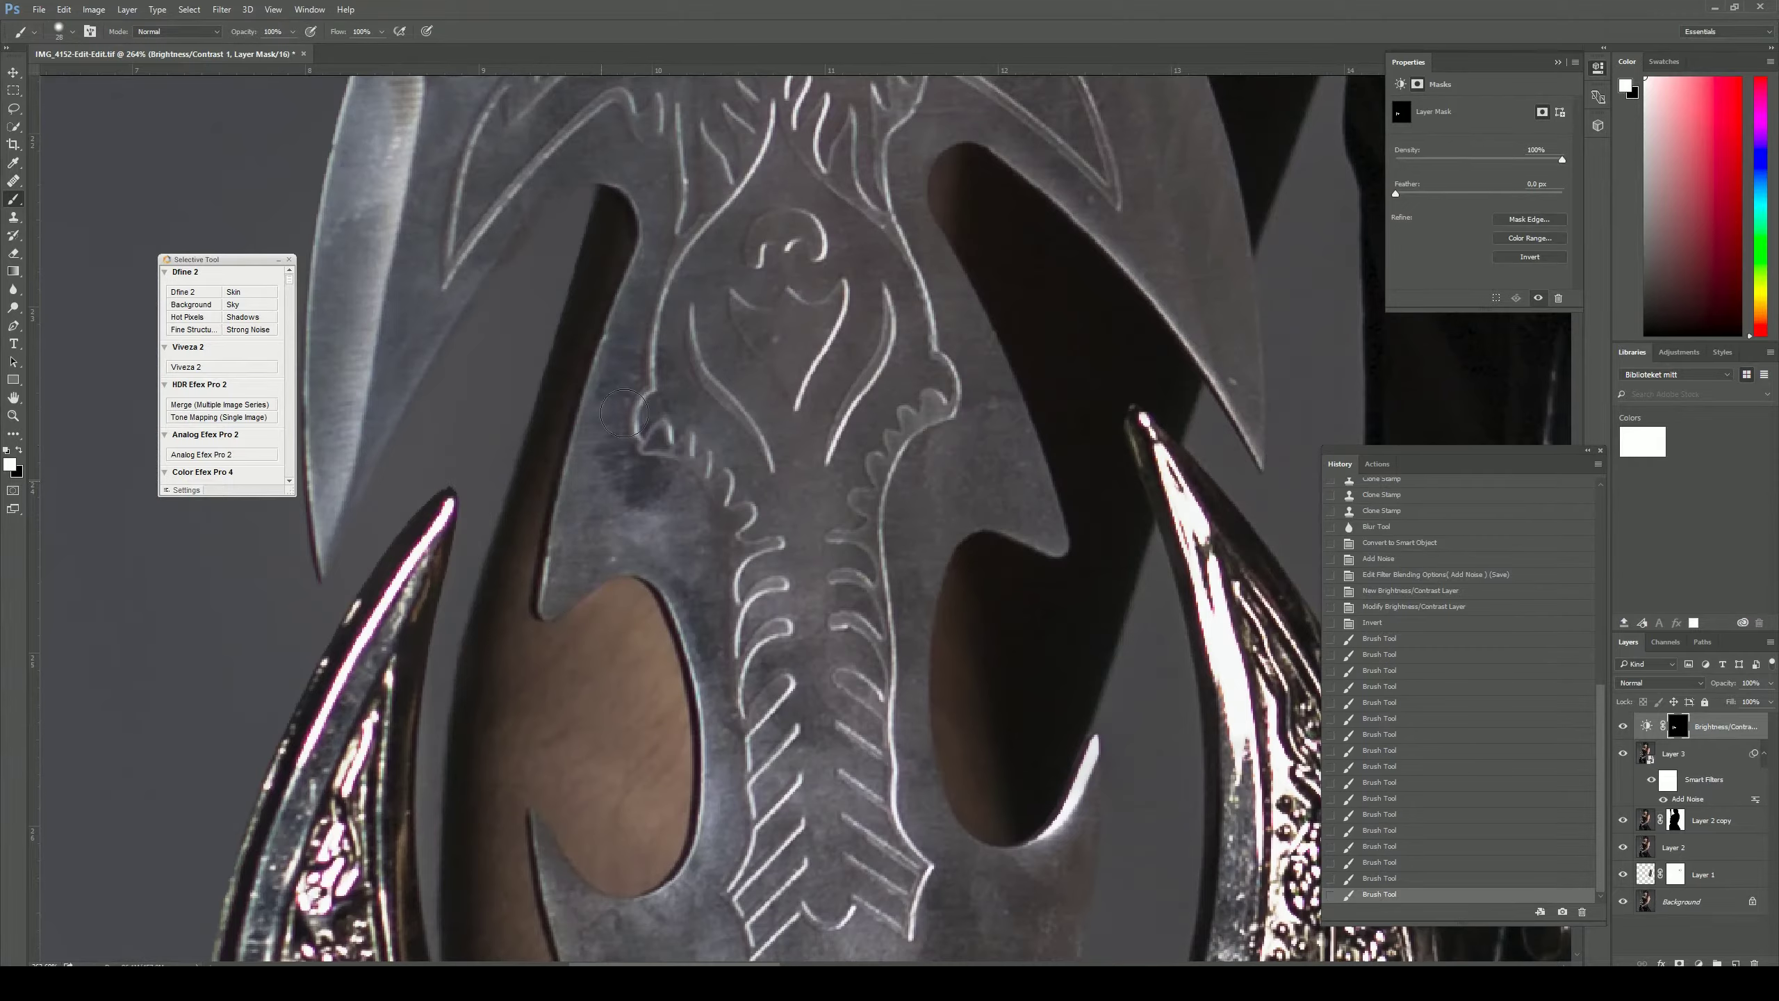
Step: Extend the brightening mask along the blade, checking coverage with the red overlay
key(backslash)
drag(885, 435, 911, 700)
key(backslash)
drag(840, 280, 840, 631)
key(backslash)
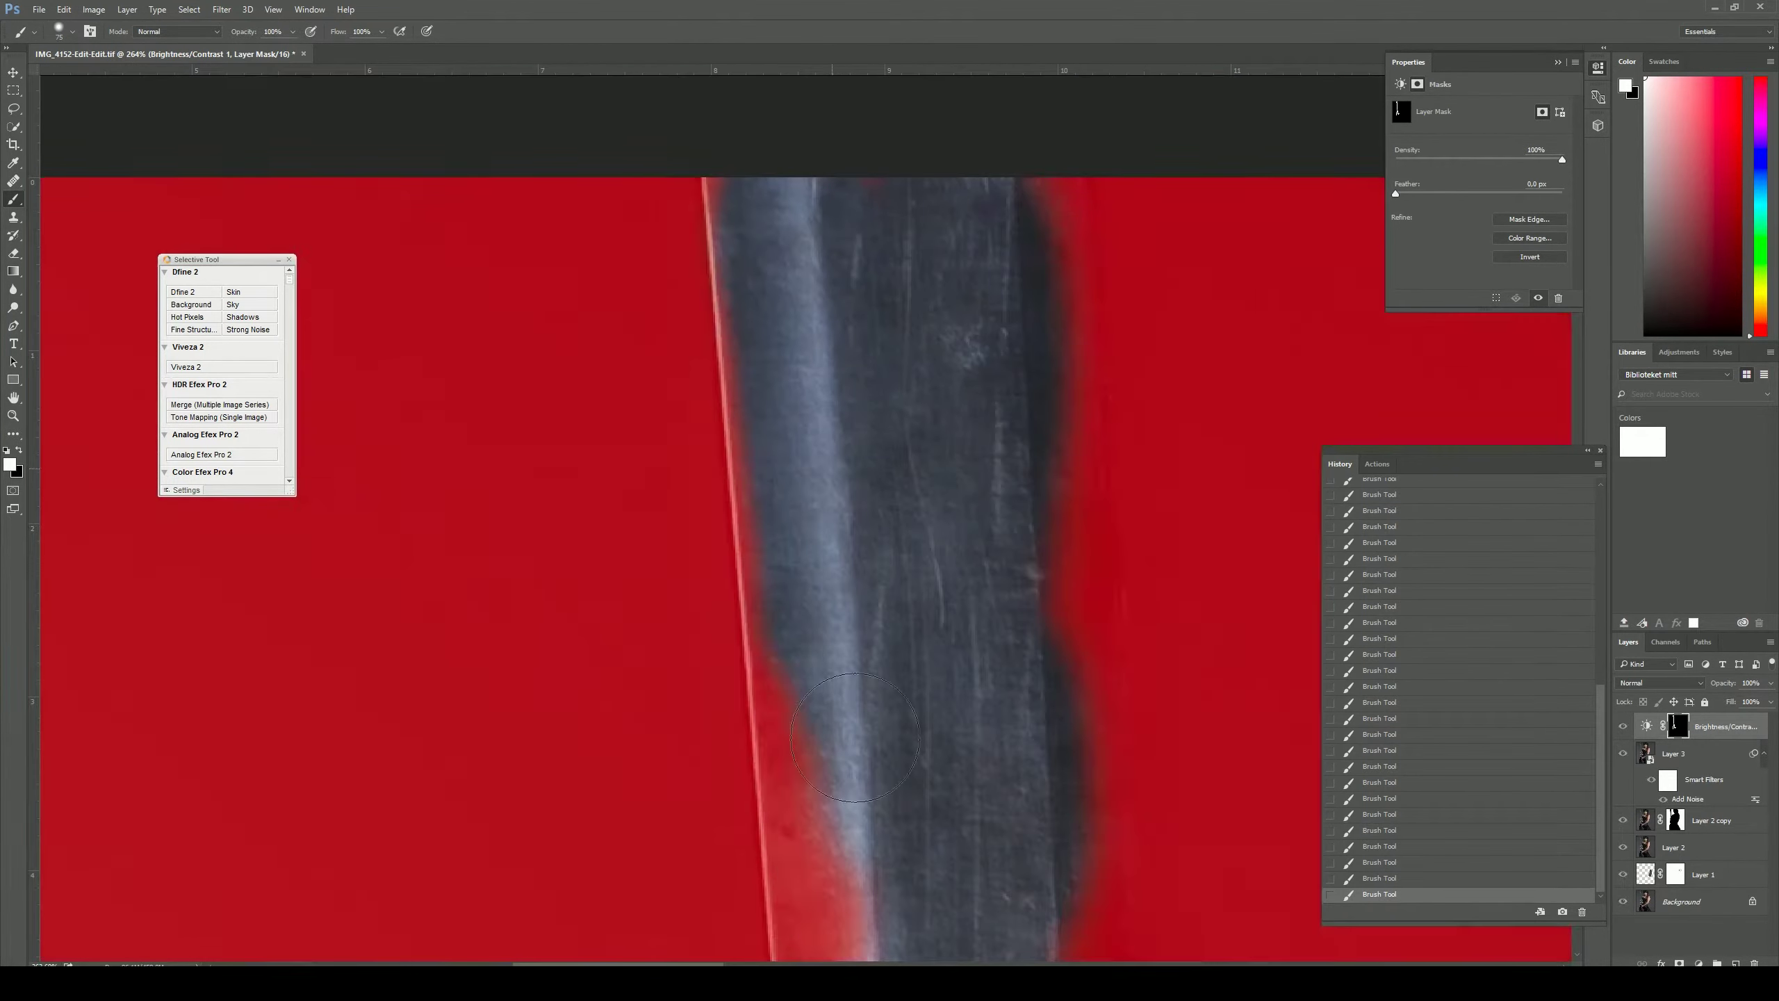
key(backslash)
key(bracketright)
key(bracketright)
key(bracketright)
key(backslash)
key(backslash)
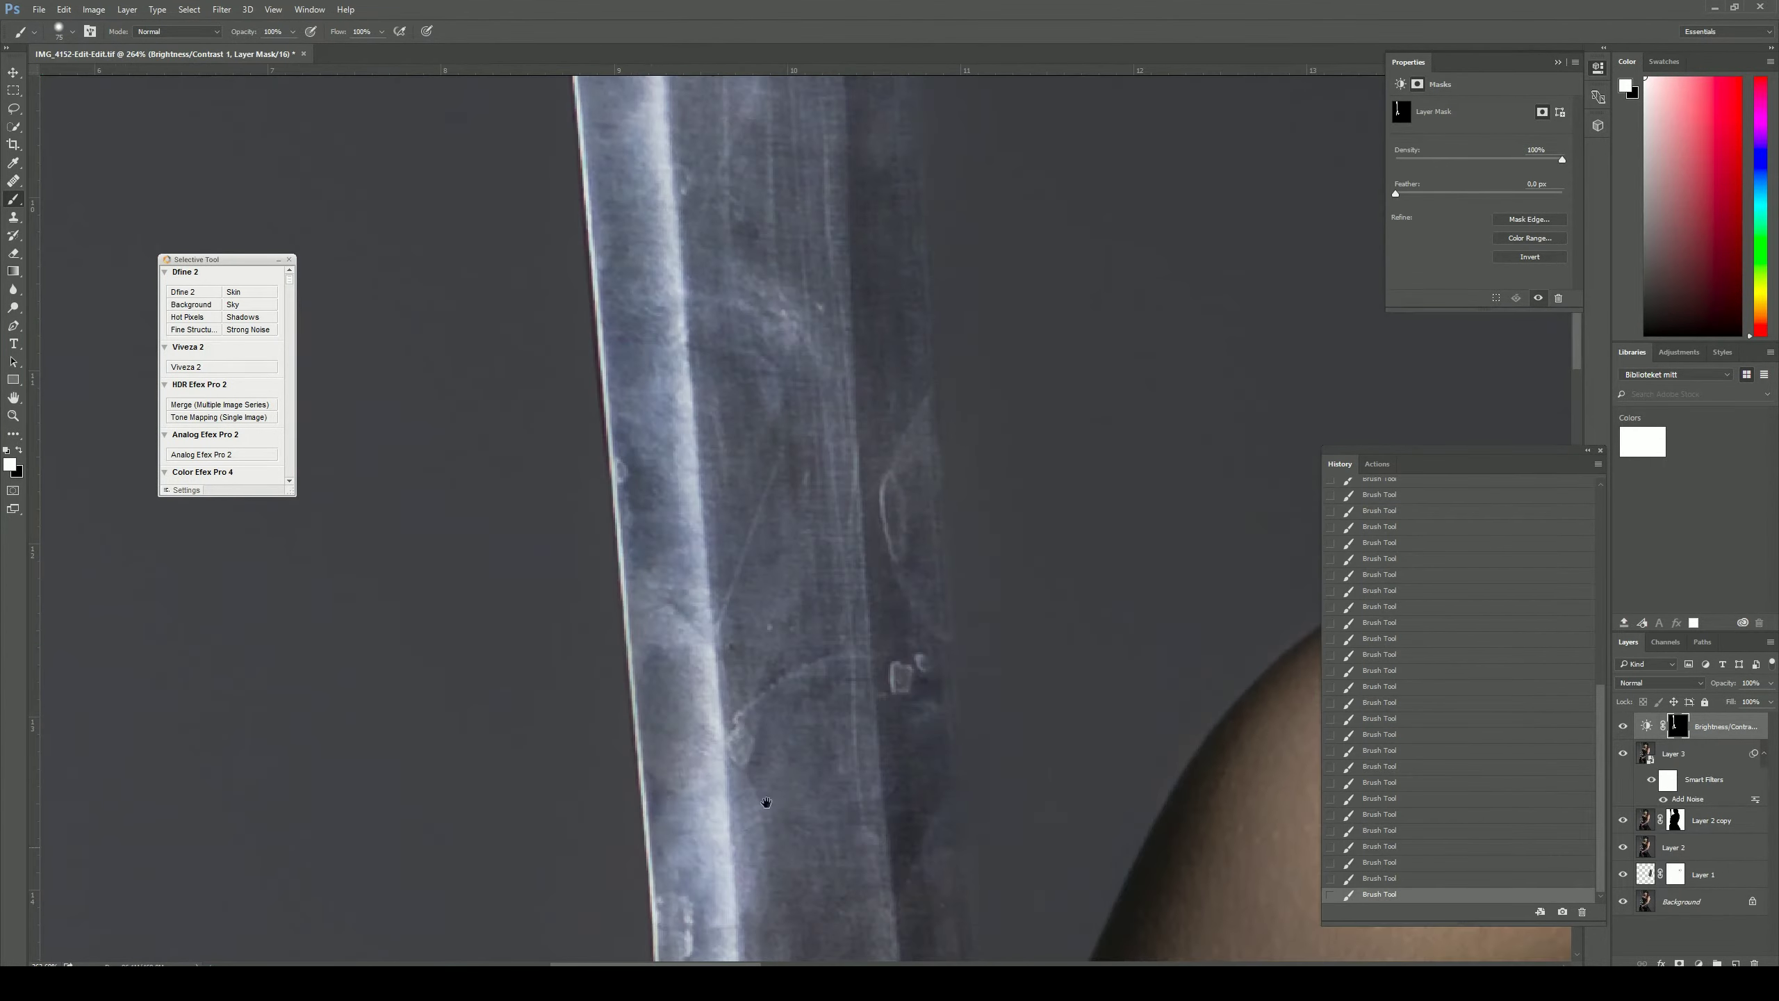
drag(686, 806, 686, 498)
key(backslash)
key(x)
key(bracketleft)
key(bracketleft)
key(bracketleft)
scroll(574, 657, up, 3)
key(bracketleft)
key(bracketleft)
key(bracketleft)
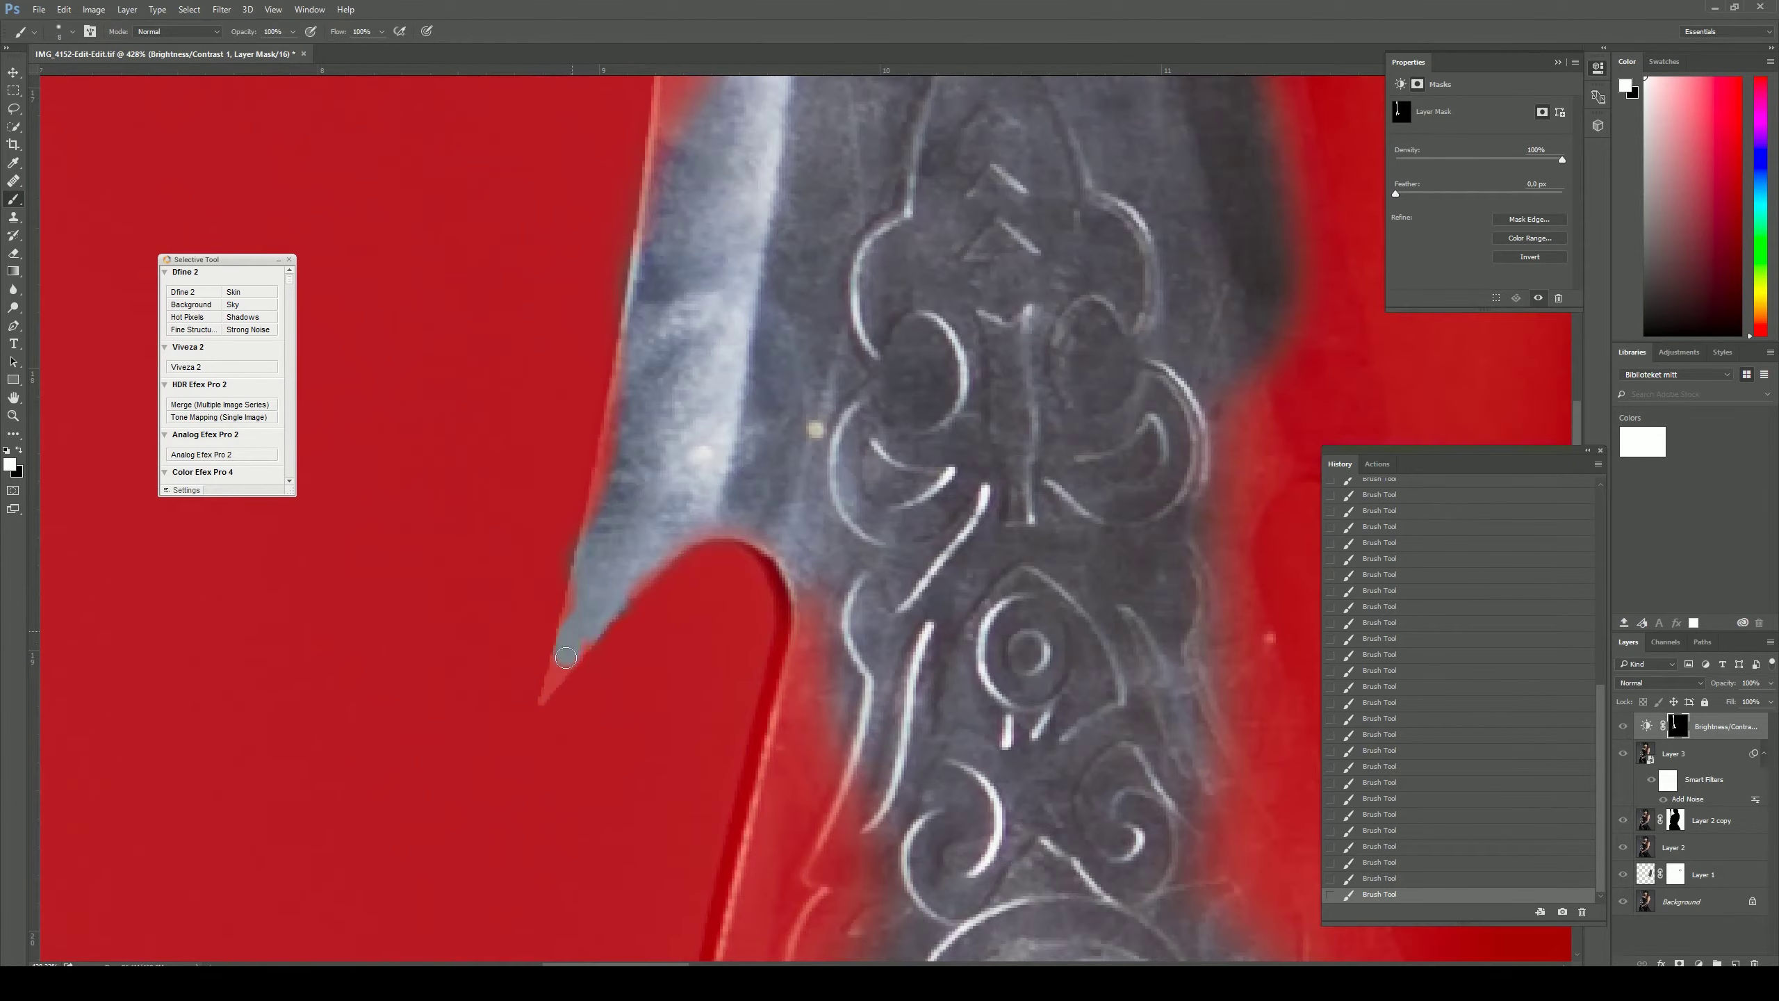
Step: Remove stray brightening beside the blade edge and raise Brightness to 51
key(x)
key(bracketright)
key(bracketright)
scroll(580, 603, up, 5)
drag(714, 350, 712, 516)
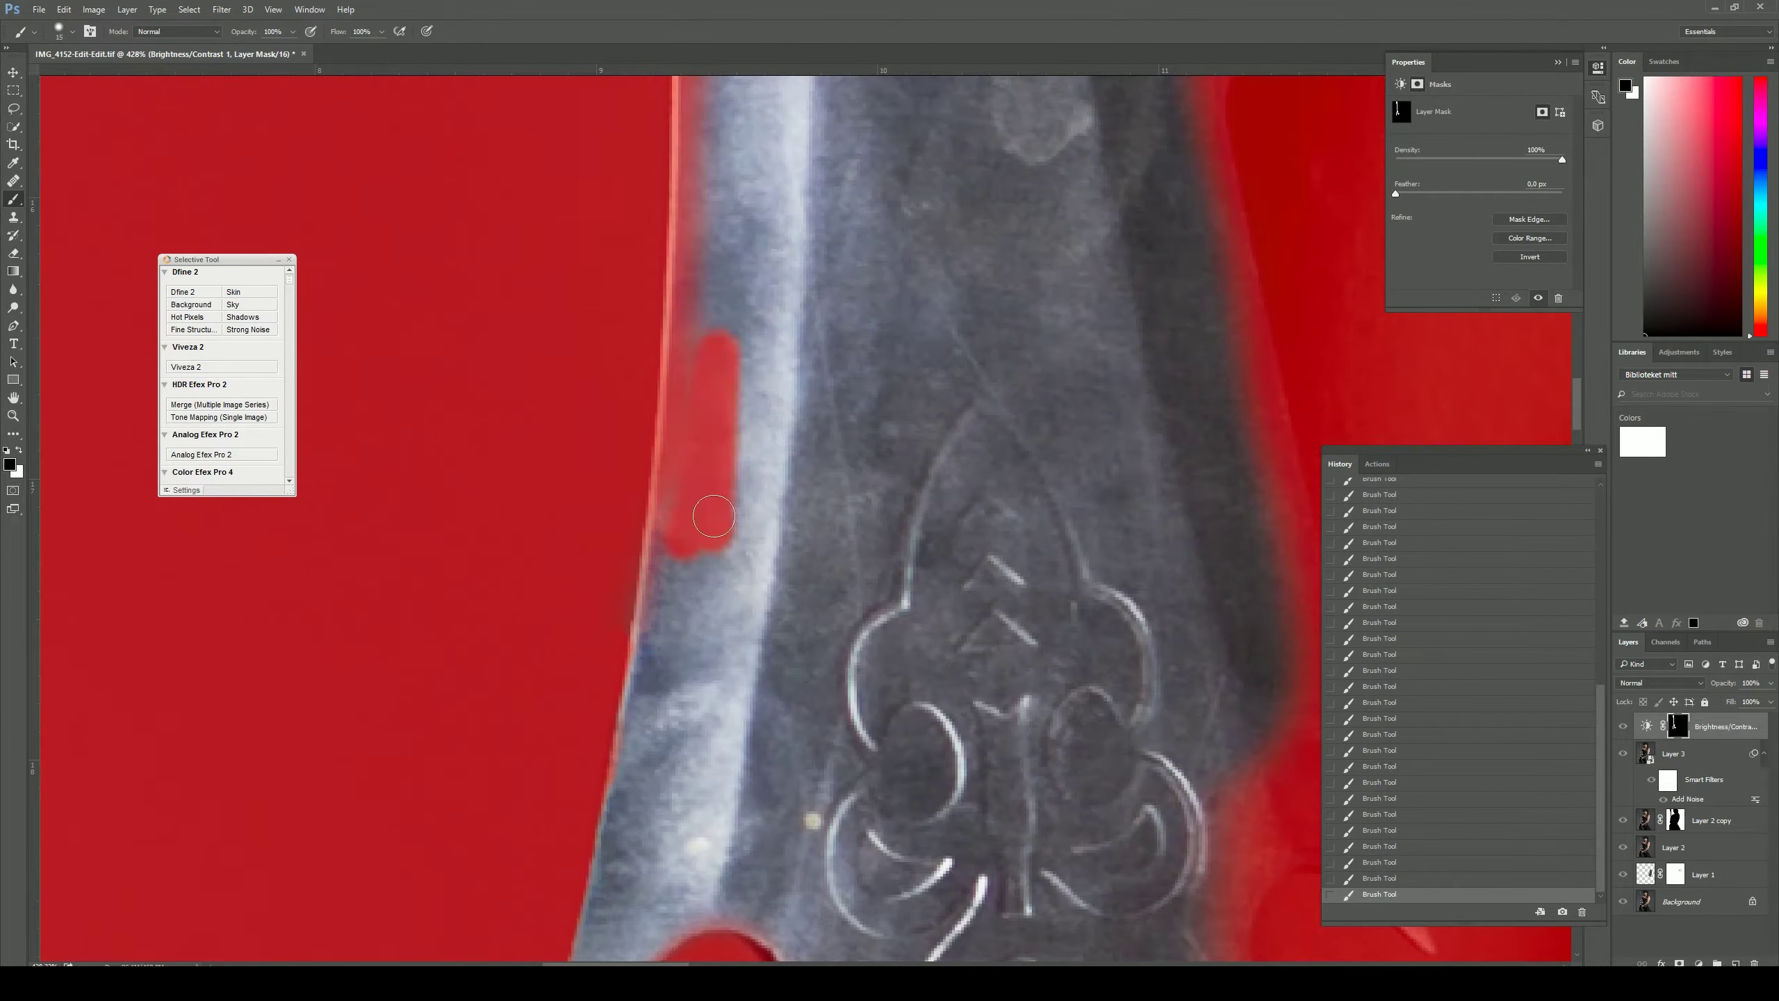
key(backslash)
scroll(818, 425, down, 2)
scroll(818, 425, right, 6)
key(backslash)
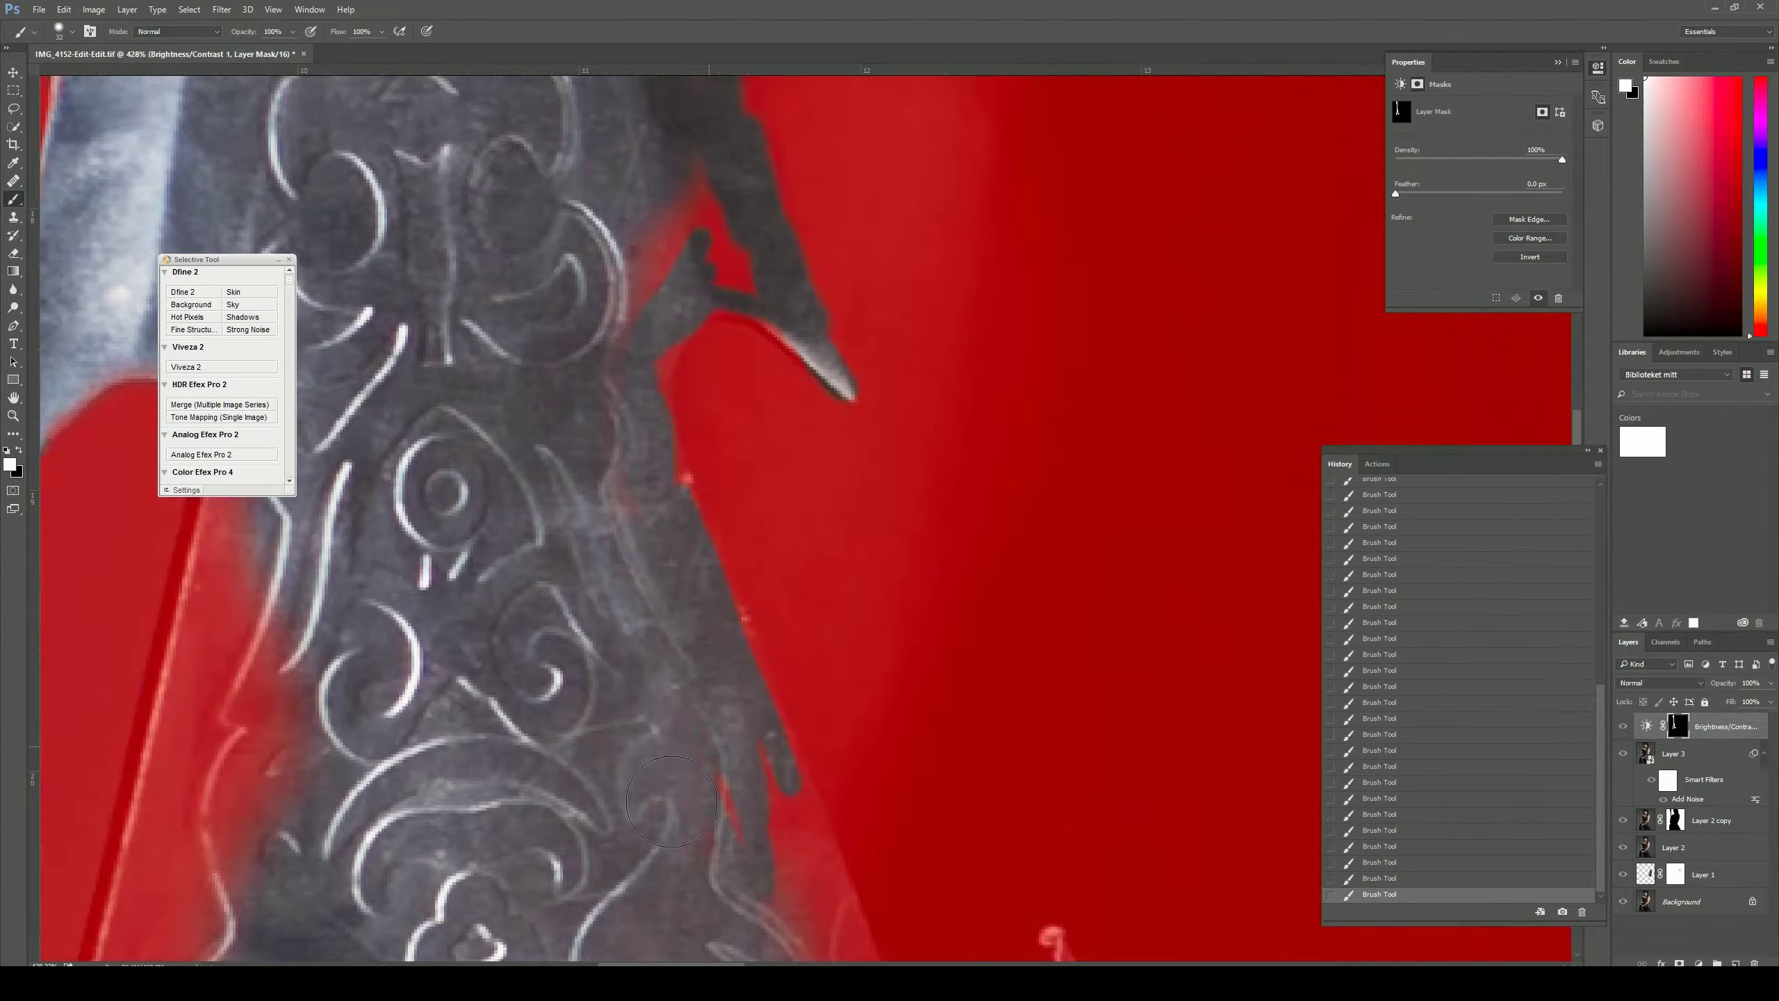
key(backslash)
drag(733, 701, 608, 548)
key(ctrl+0)
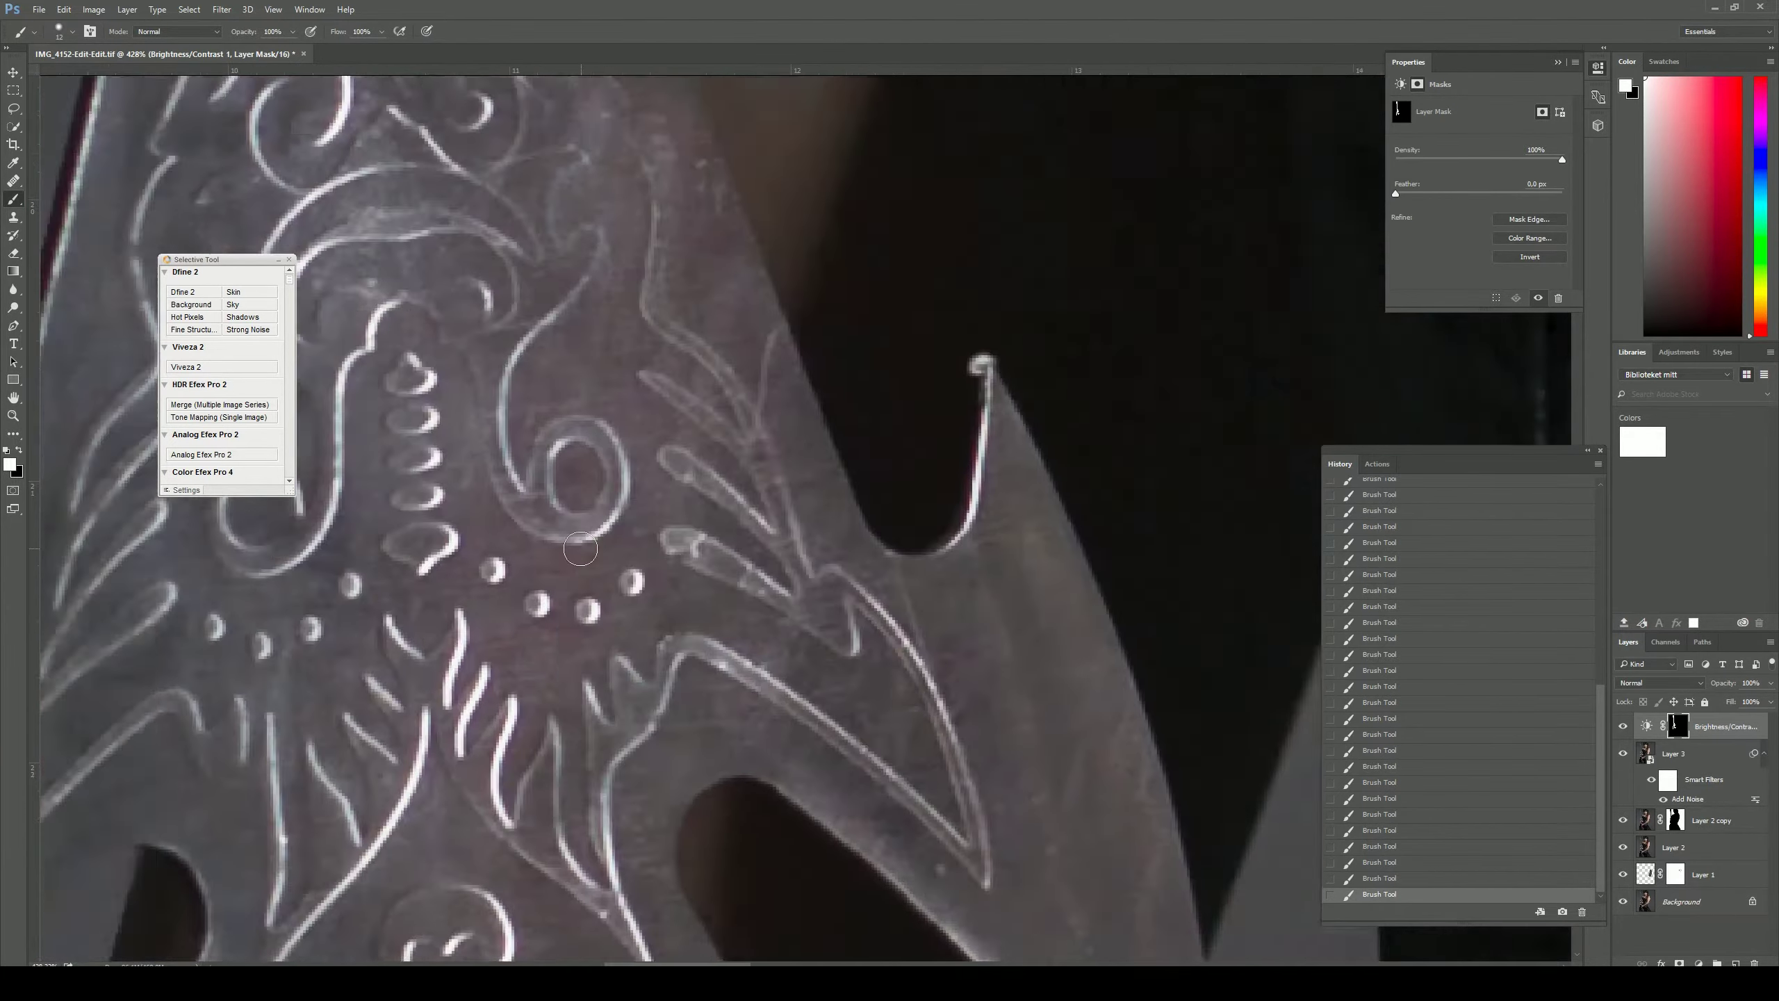
drag(1503, 140, 1507, 140)
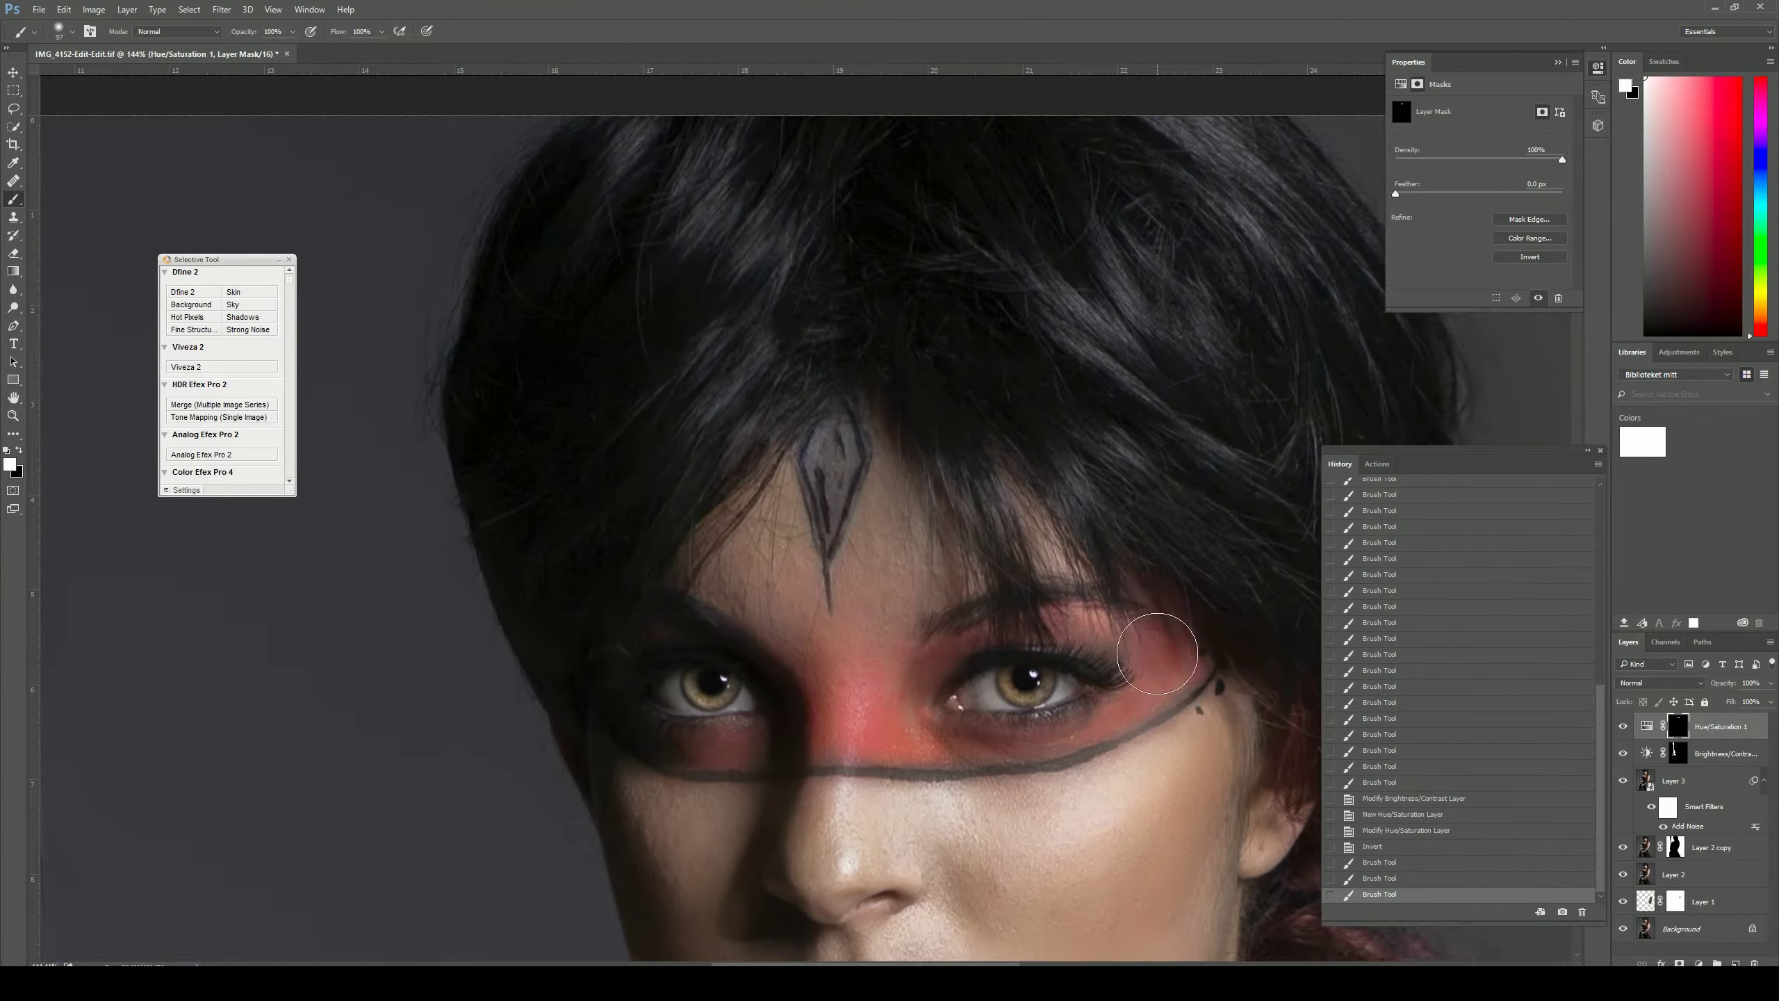
Step: Check the Hue/Saturation 1 mask over the red eye paint with the overlay, then inspect arm and chest
key(backslash)
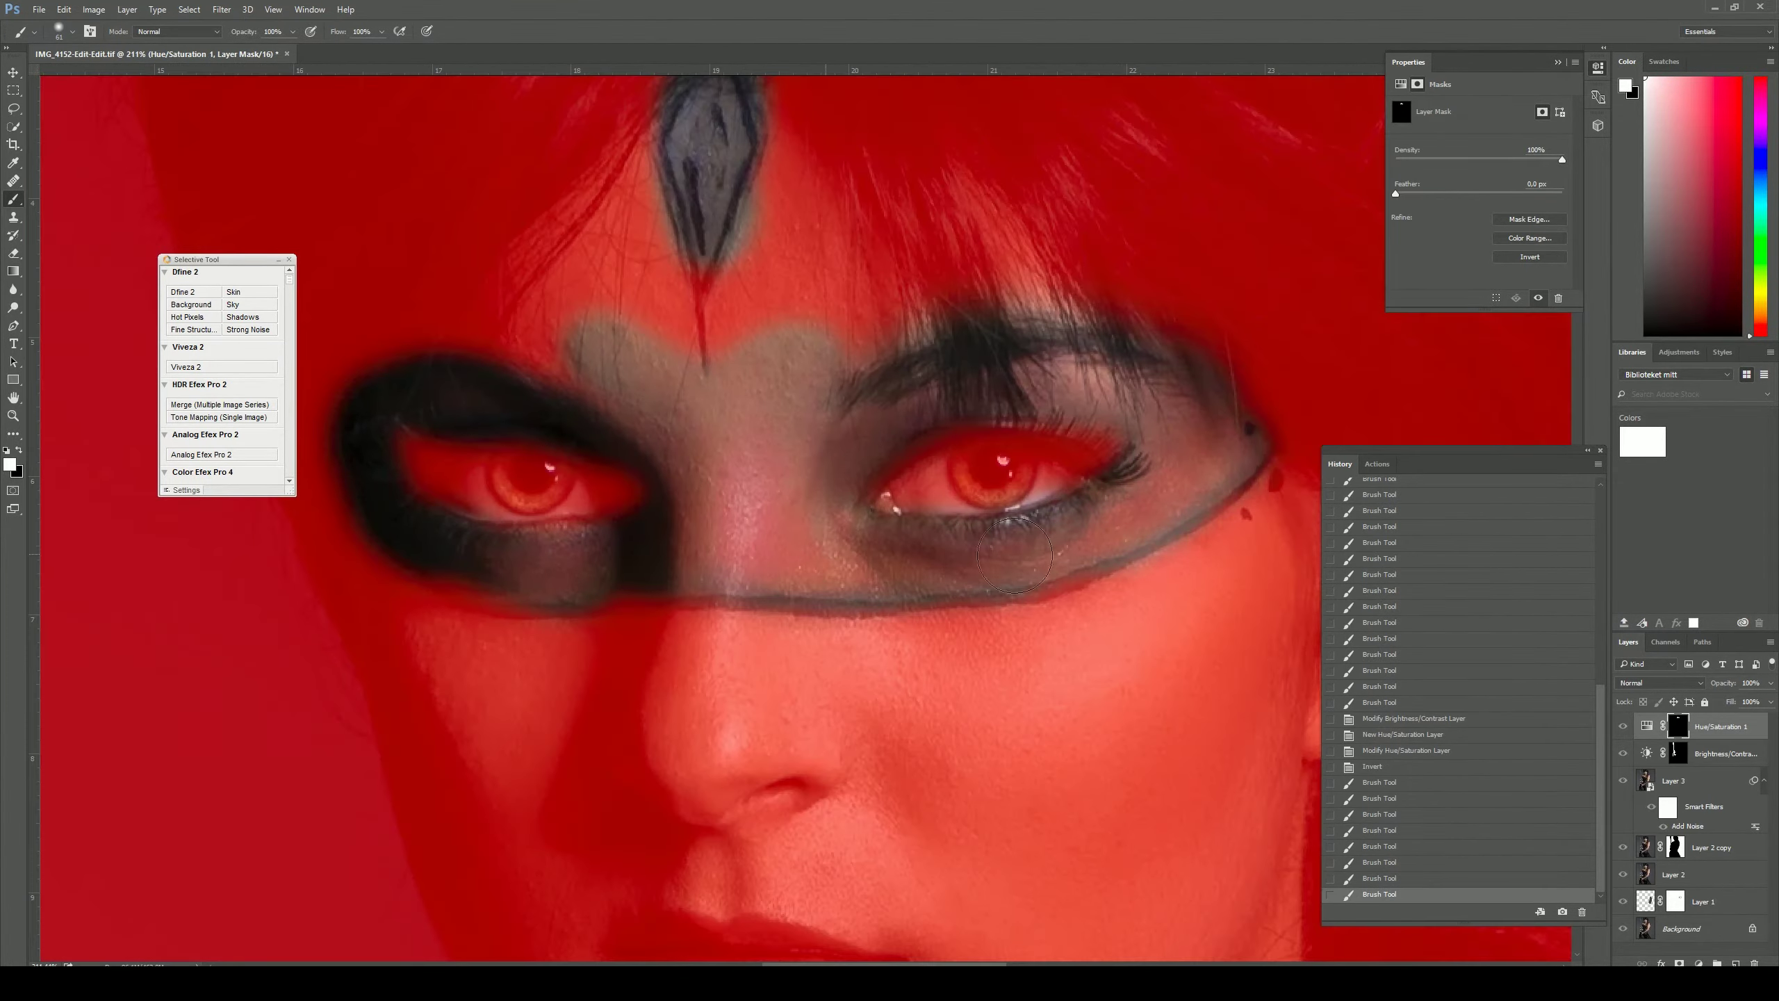
click(756, 544)
key(backslash)
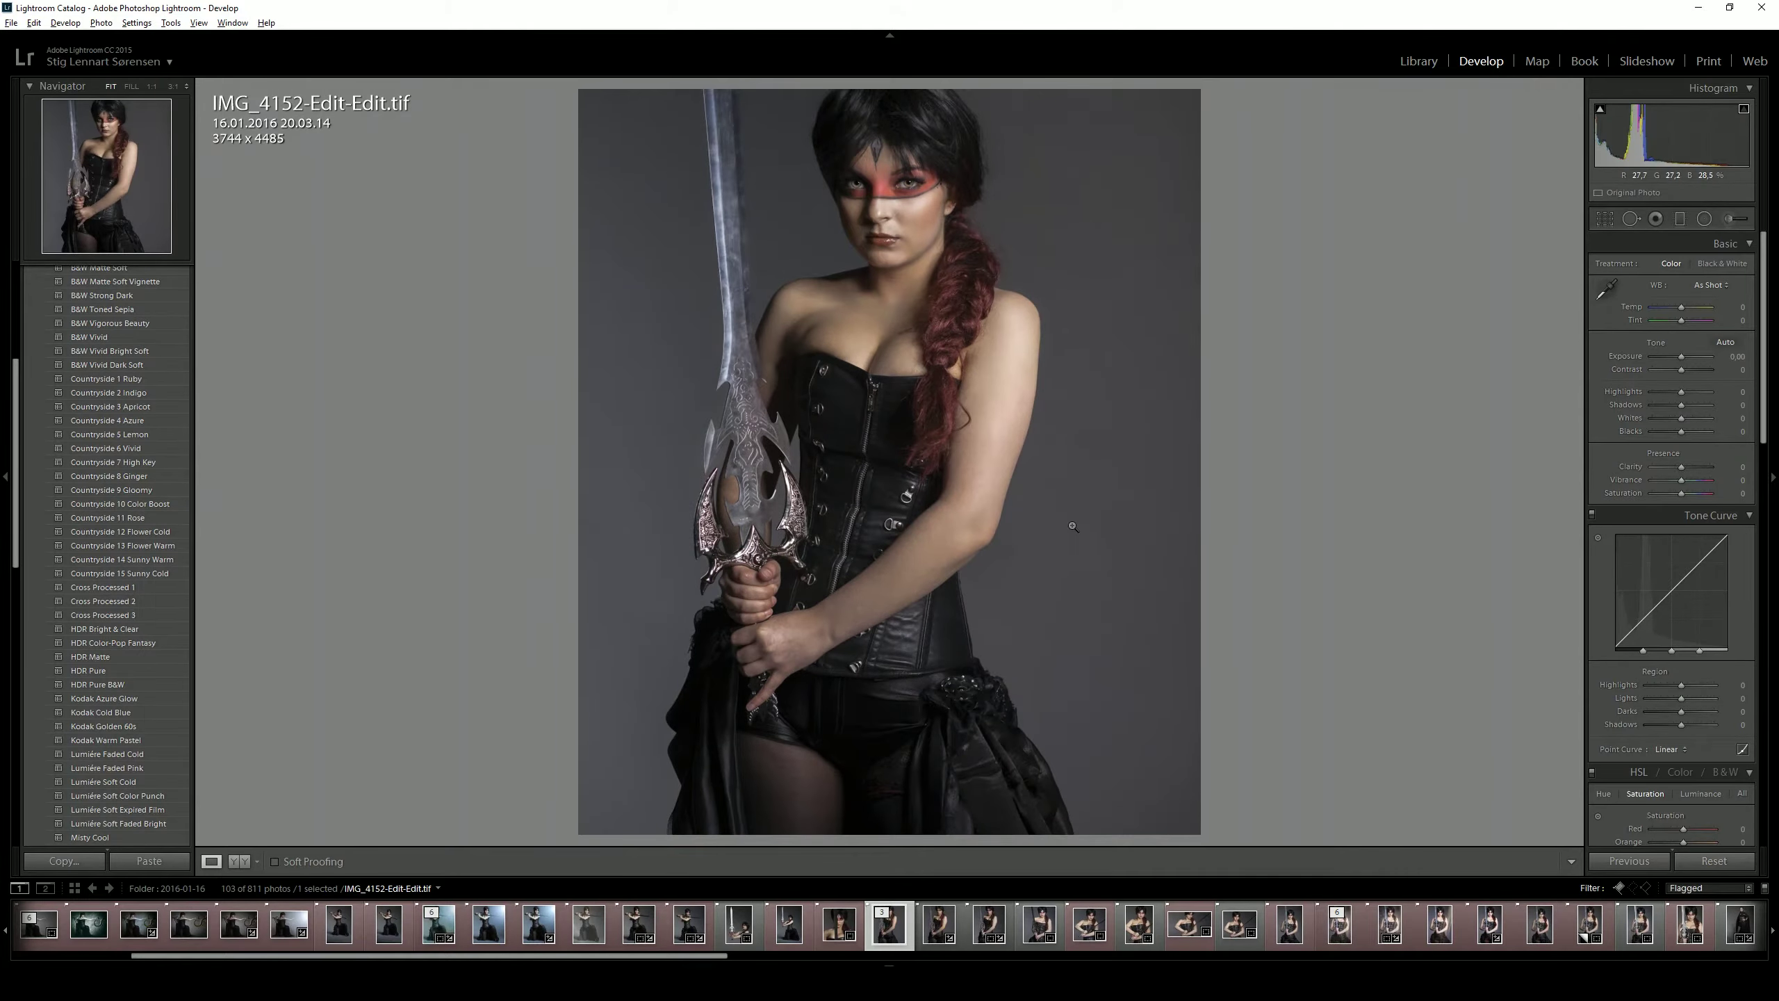
drag(1072, 526, 731, 388)
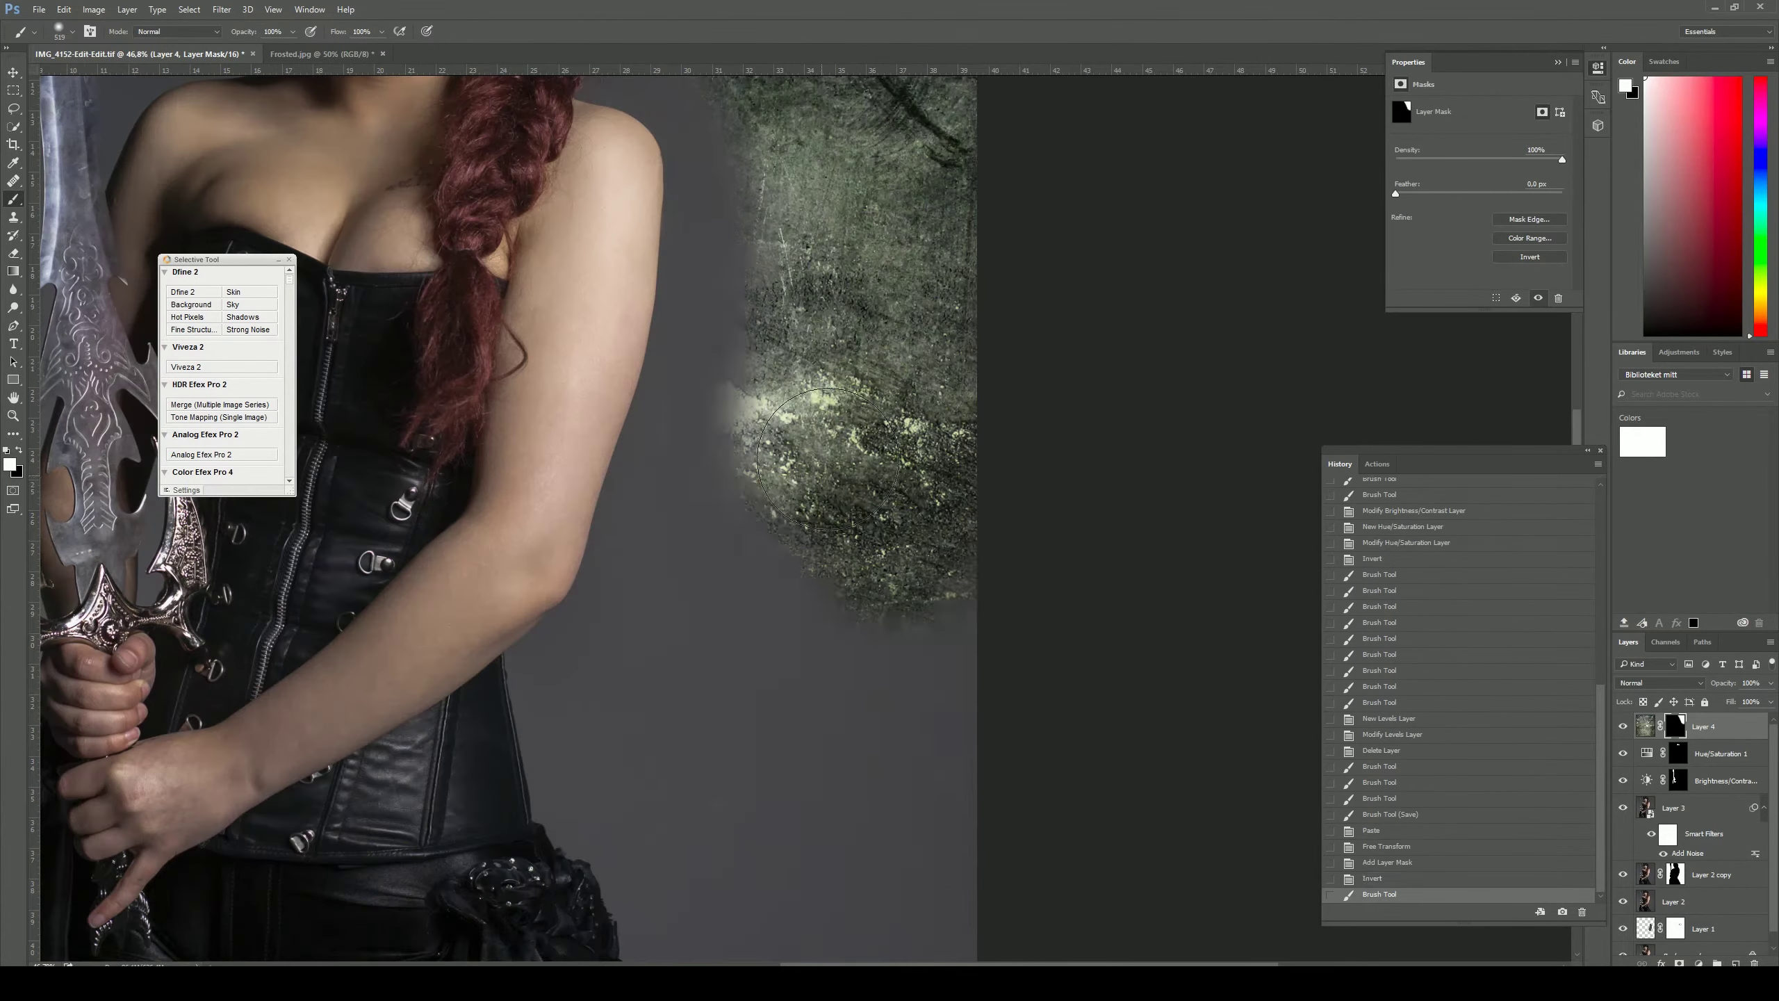
Step: Paint Layer 4's texture mask around the sword hilt, hand and guard prongs
click(220, 9)
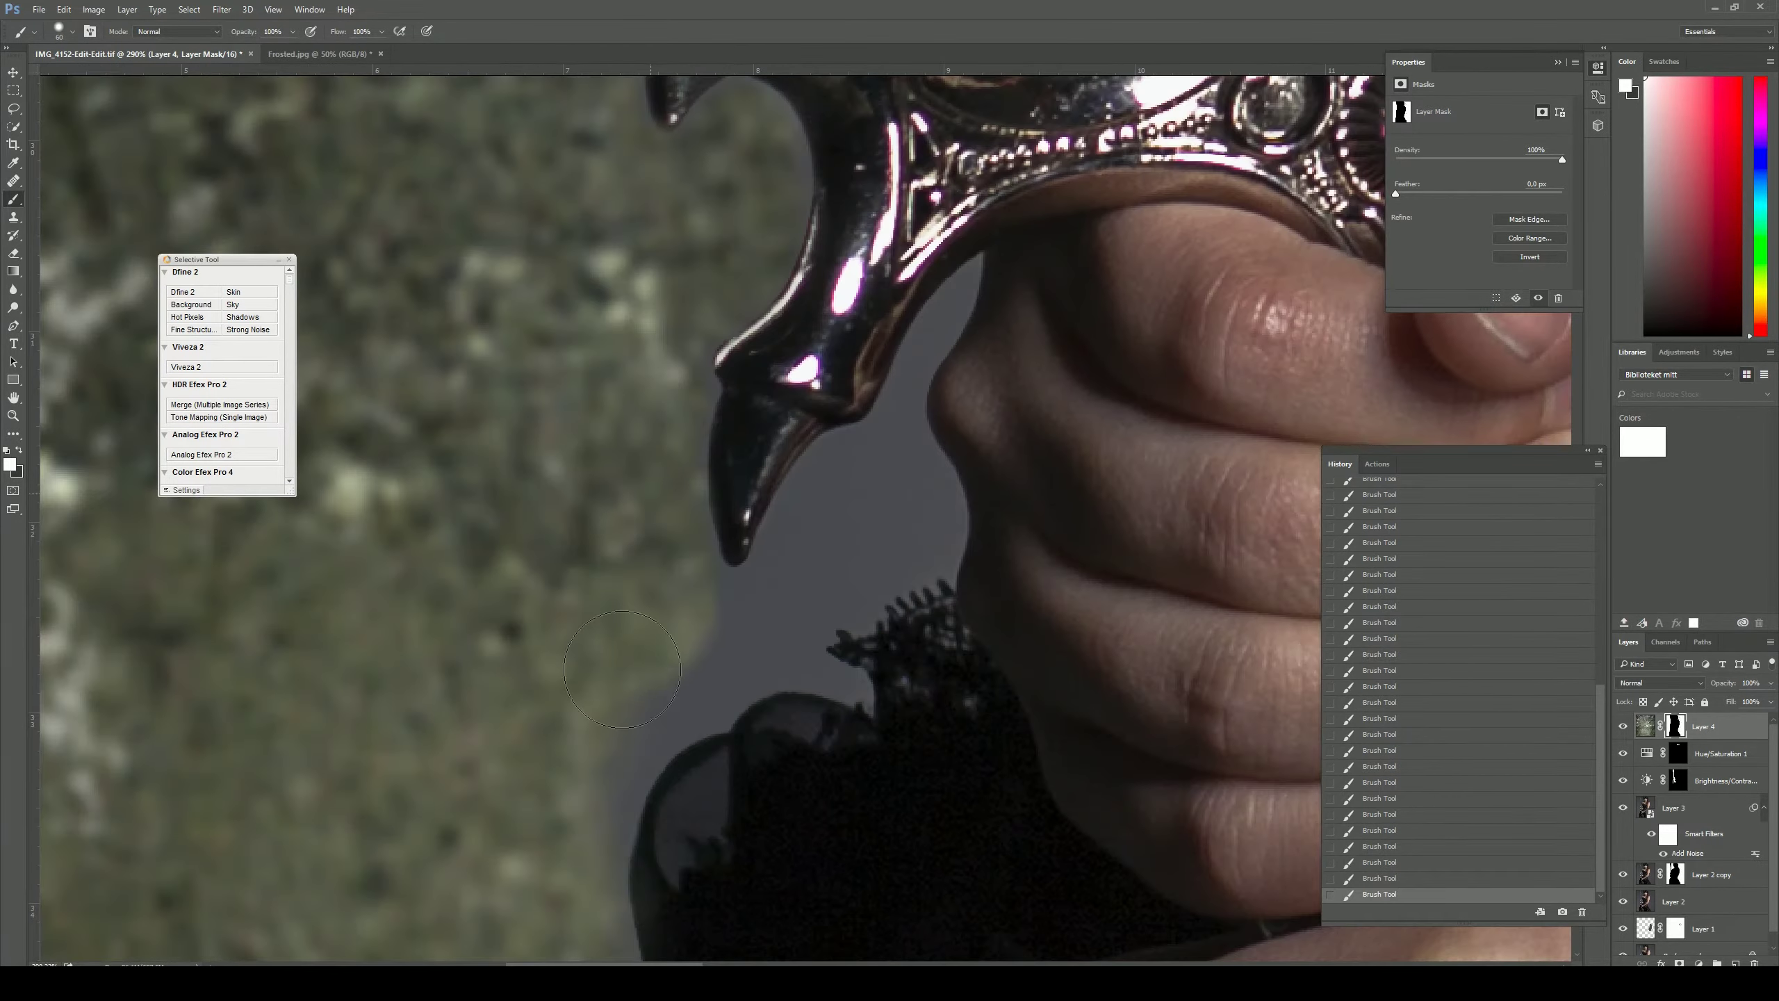
scroll(732, 529, down, 2)
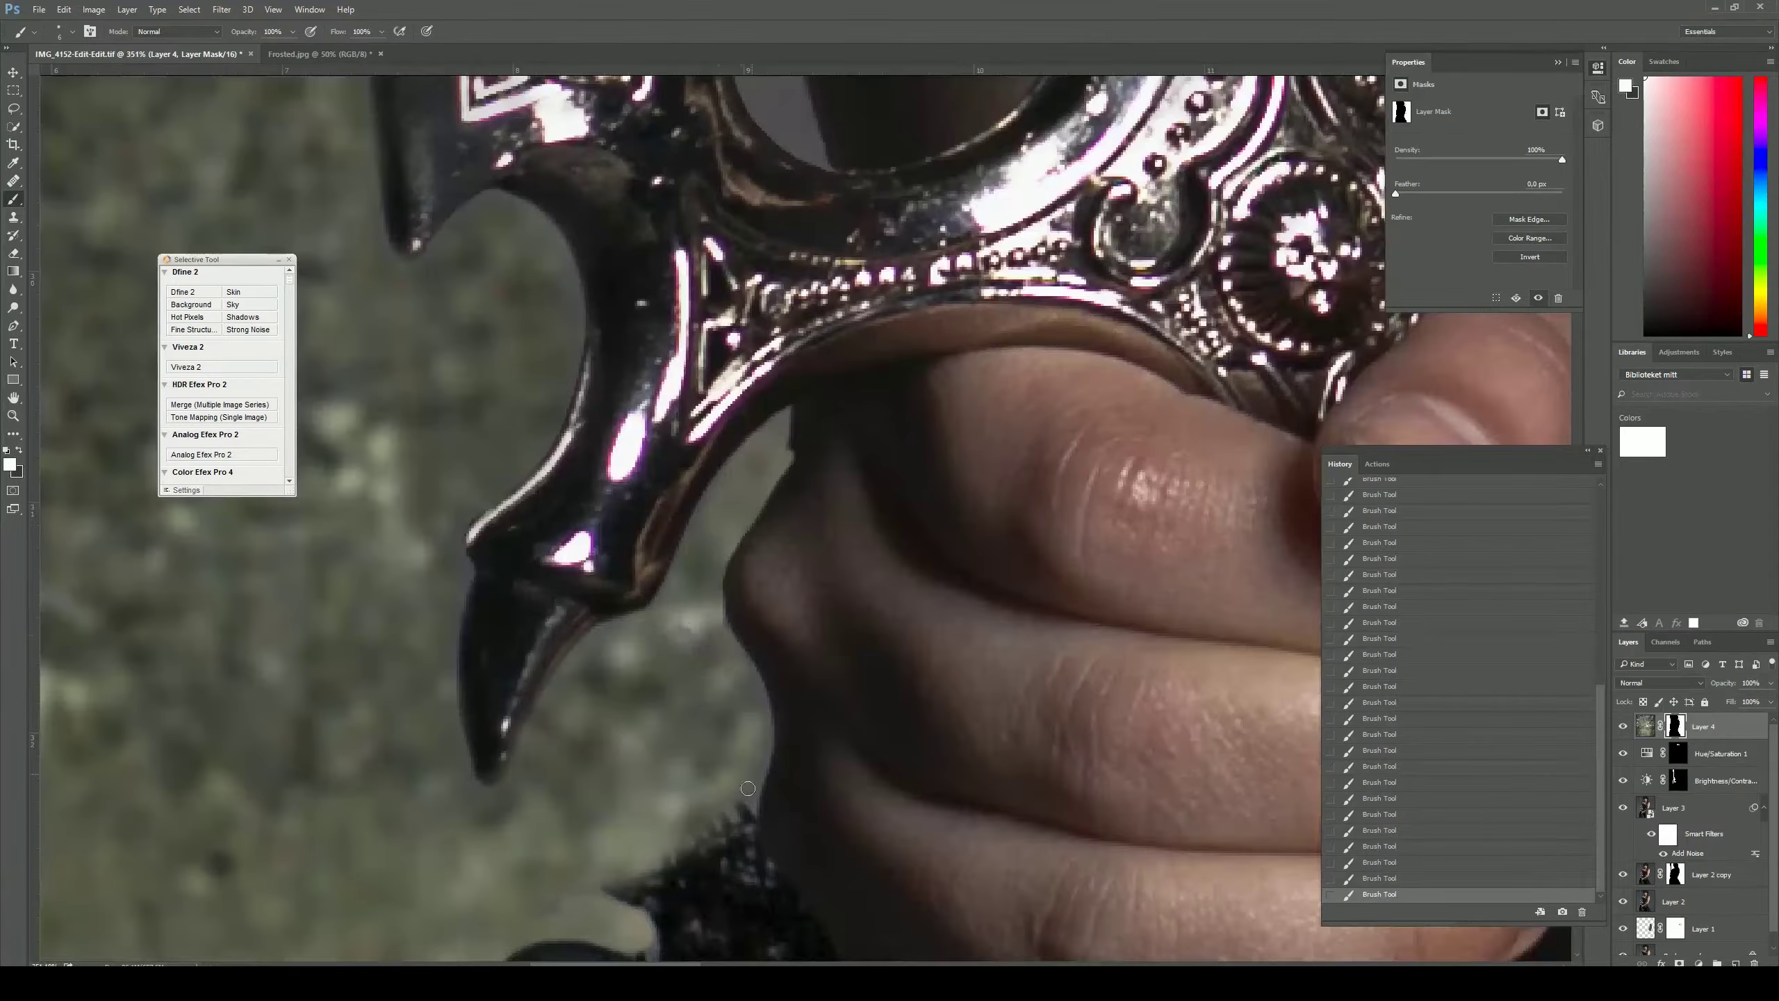
drag(836, 540, 876, 651)
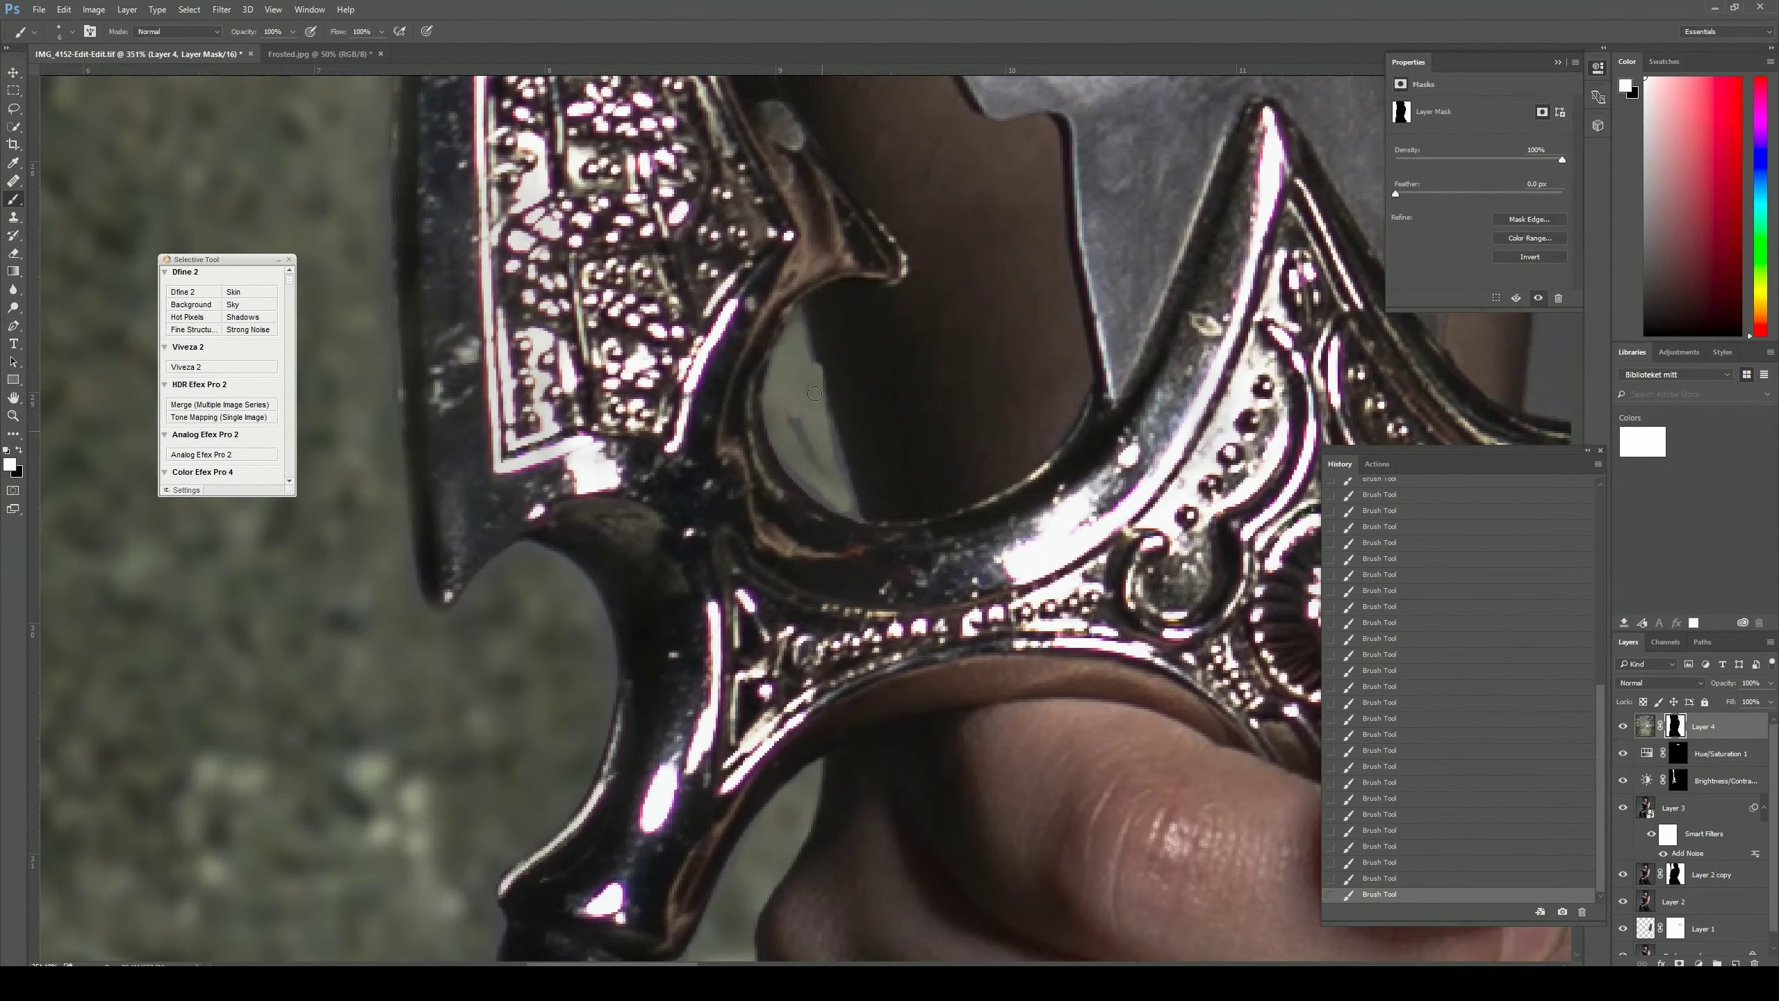
click(852, 363)
key(x)
scroll(876, 419, down, 5)
scroll(845, 616, up, 4)
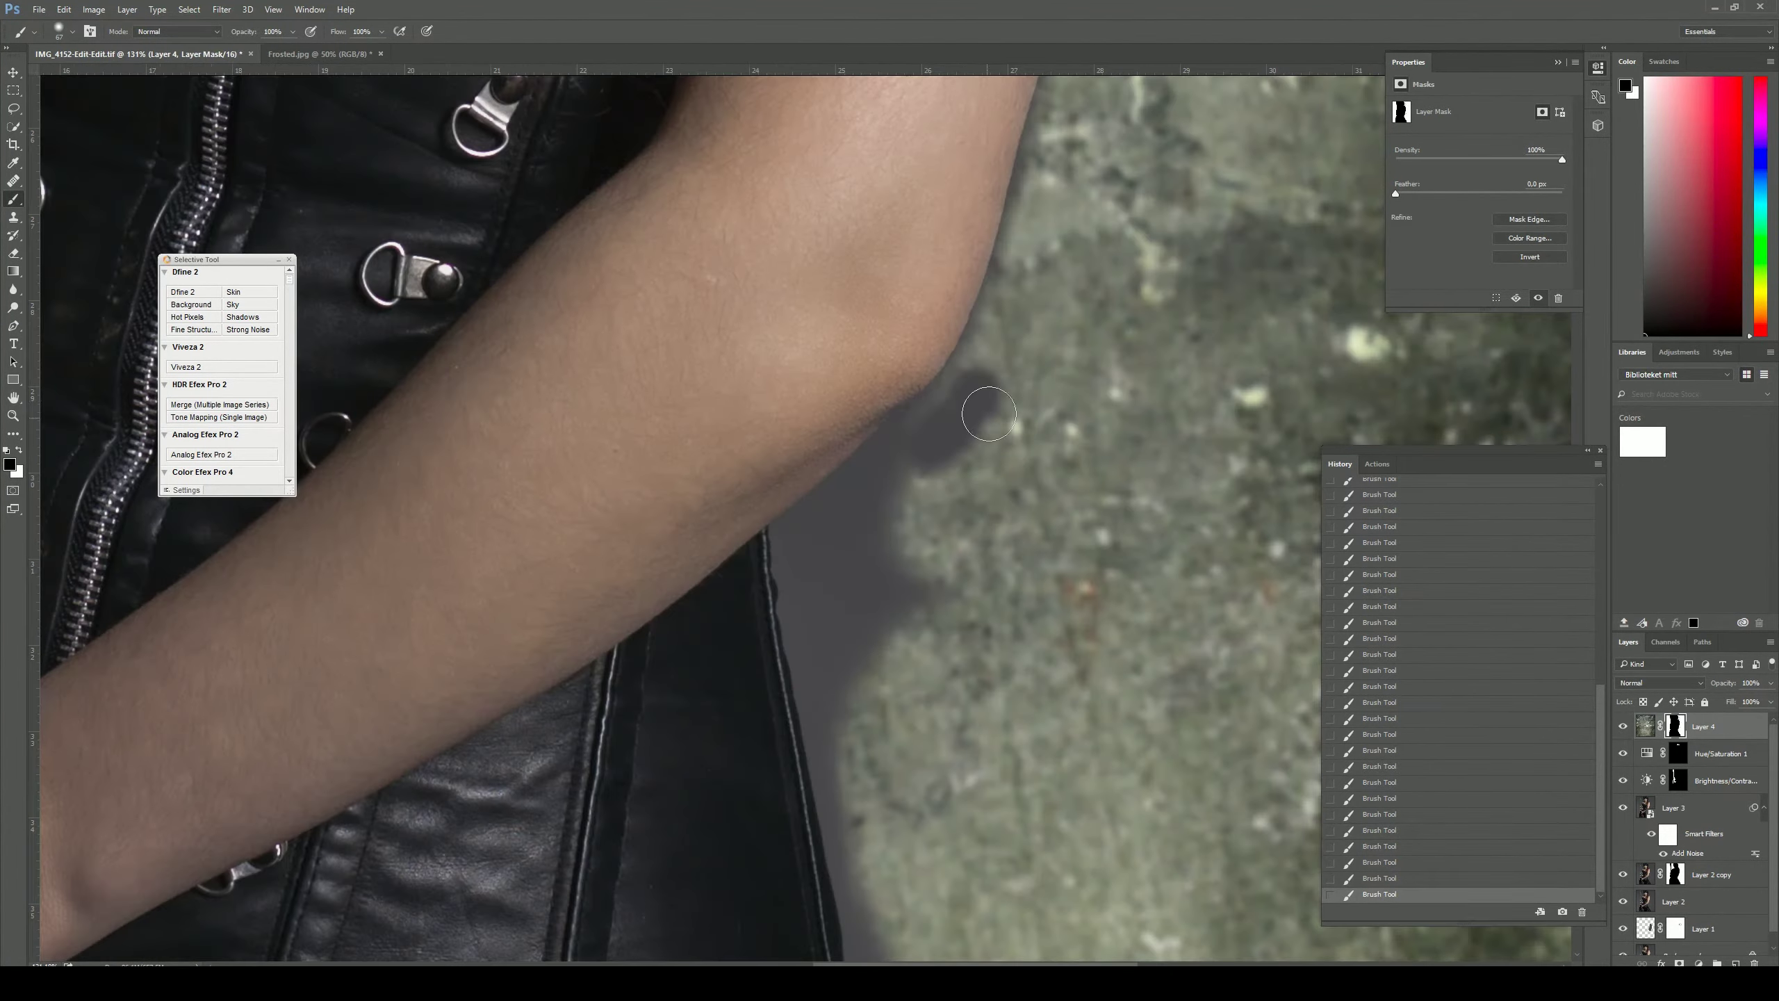
drag(846, 350, 846, 616)
key(bracketright)
scroll(845, 617, down, 3)
drag(861, 393, 819, 758)
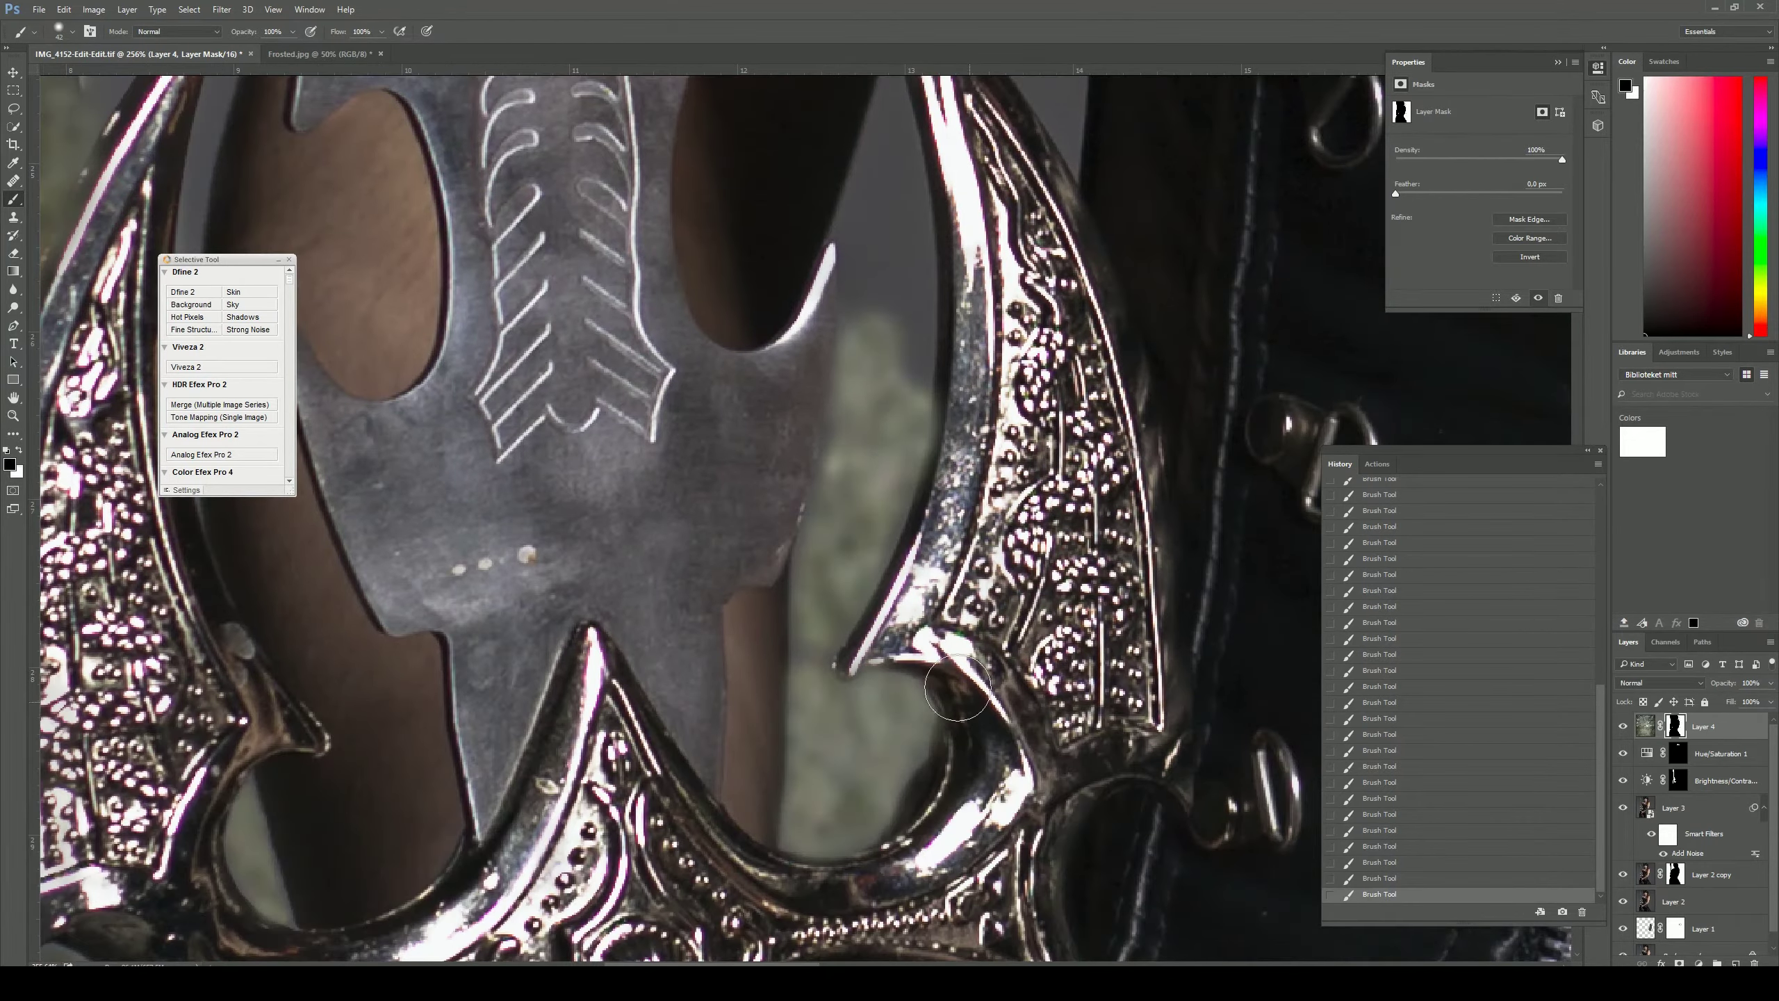
scroll(959, 676, up, 2)
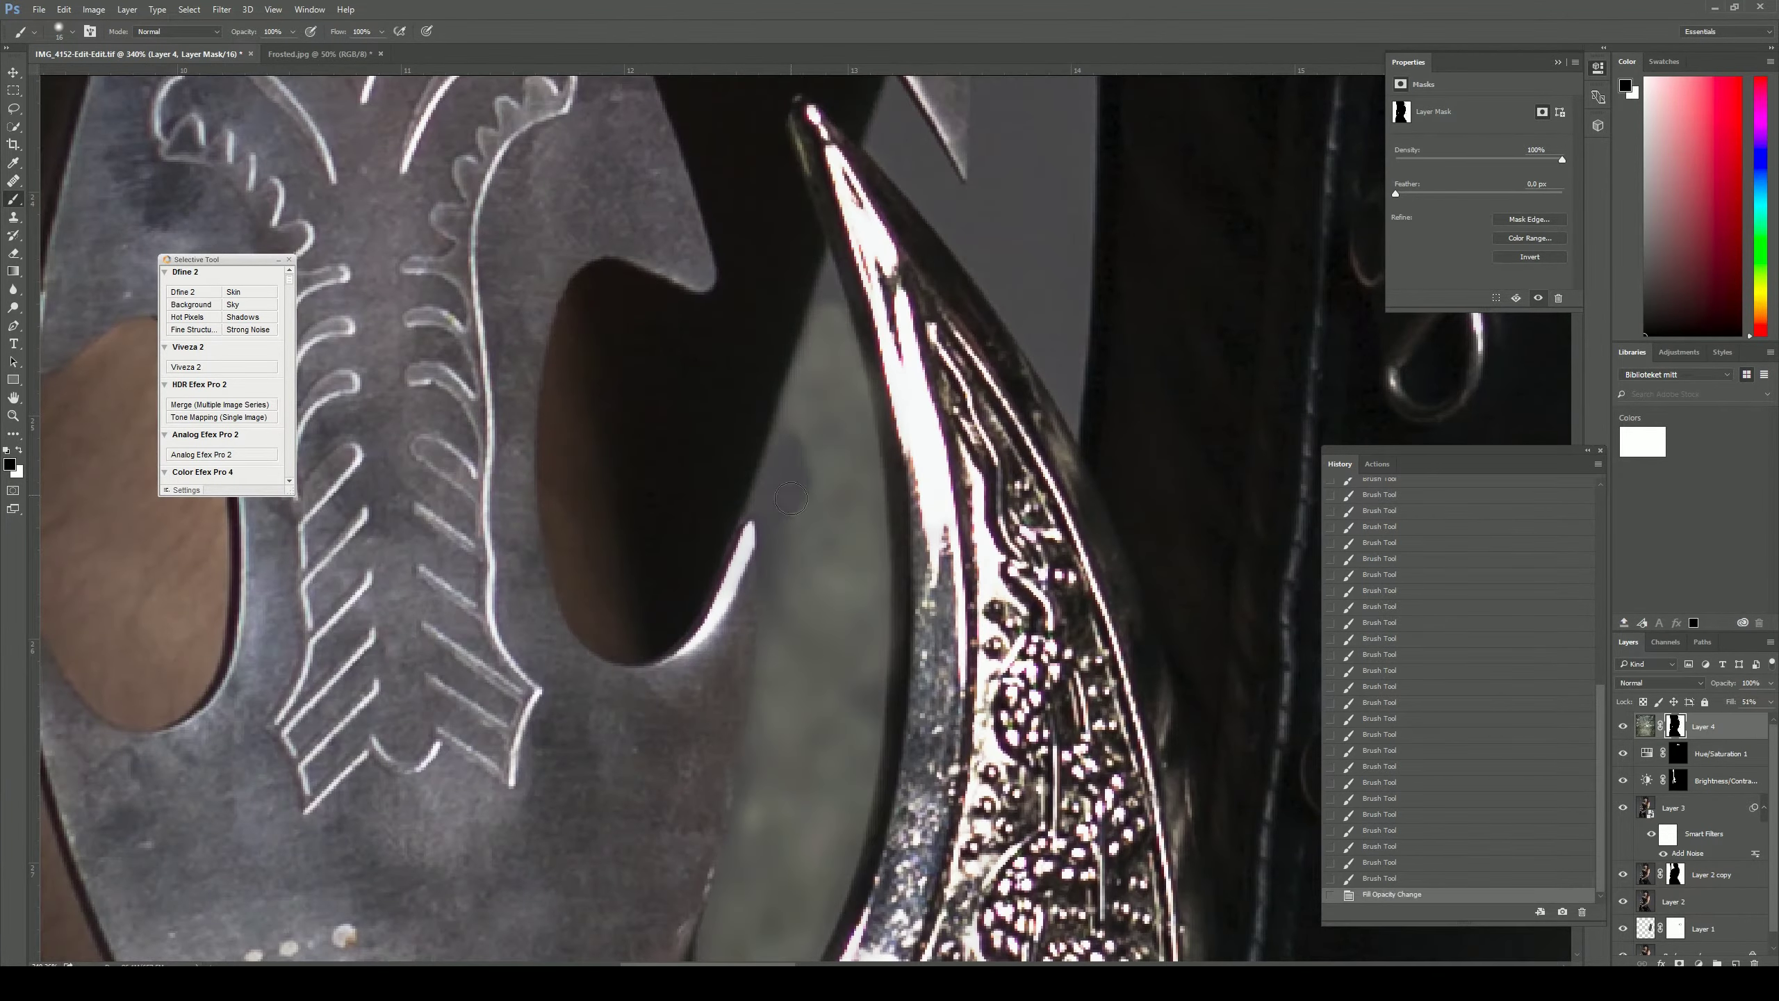
Step: Continue masking the texture beside the blade and across the background near the face
scroll(791, 498, down, 5)
key(bracketright)
key(bracketright)
key(bracketright)
drag(965, 398, 1001, 561)
scroll(1012, 655, down, 3)
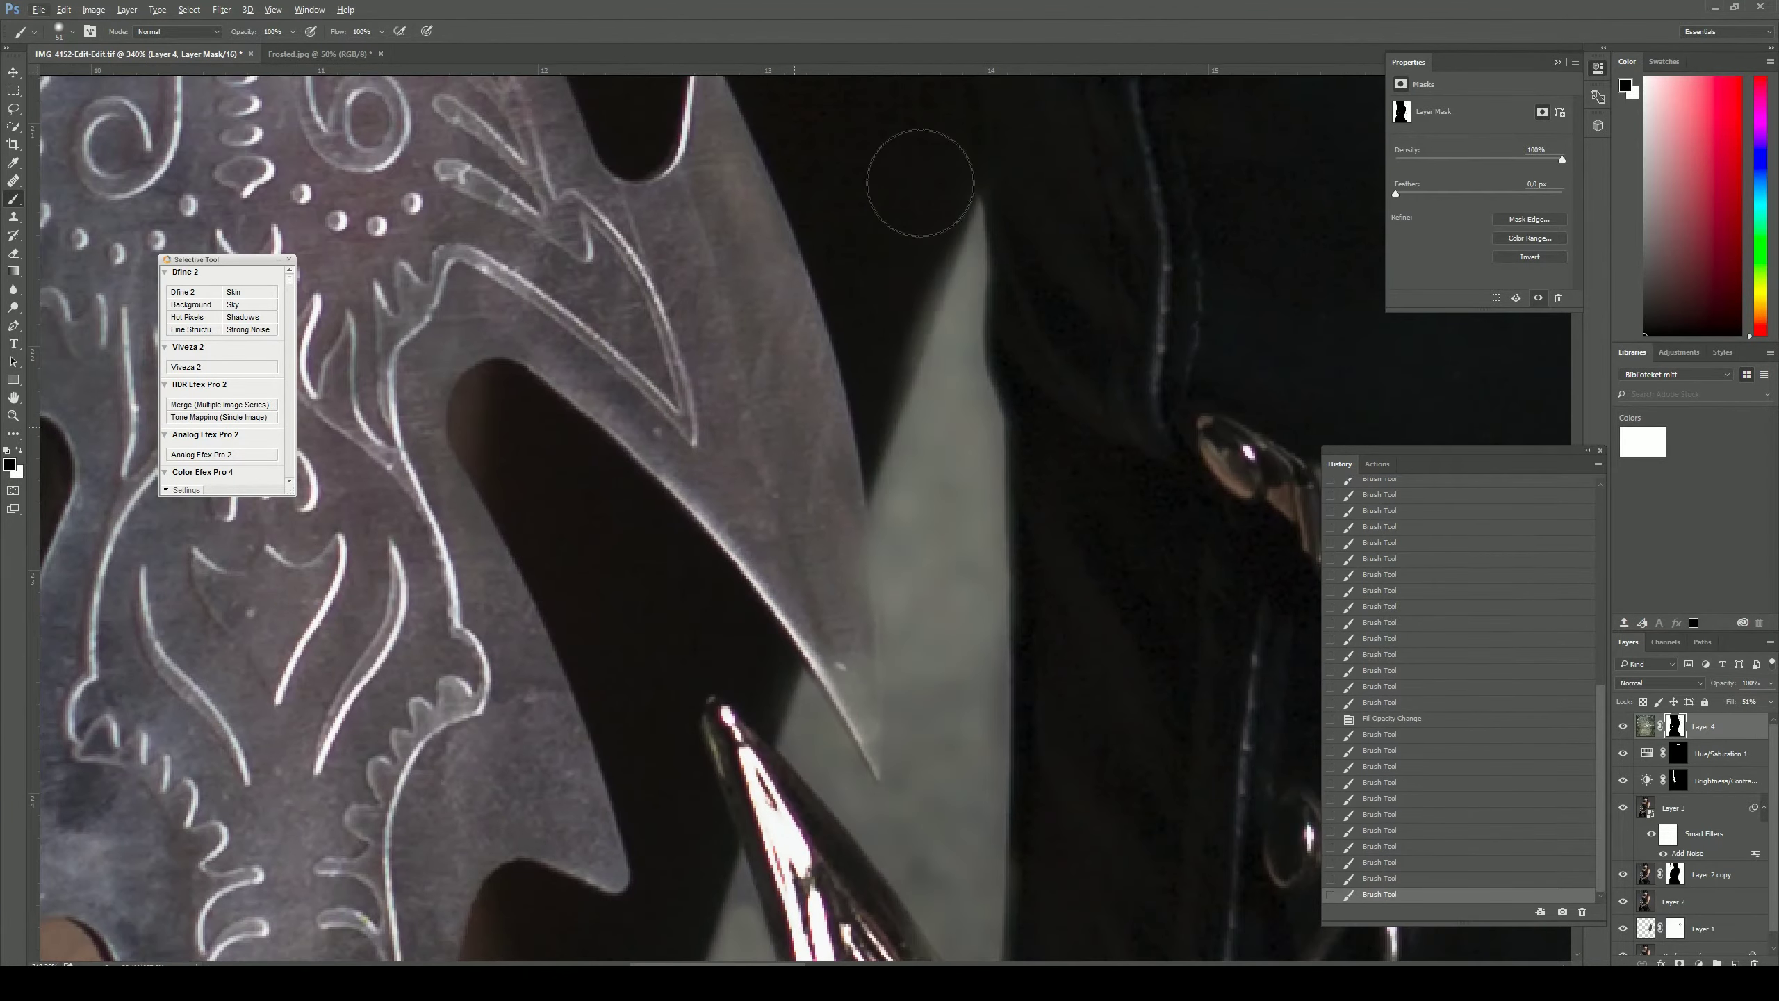
key(x)
key(ctrl+0)
scroll(876, 631, up, 3)
right_click(881, 413)
key(Escape)
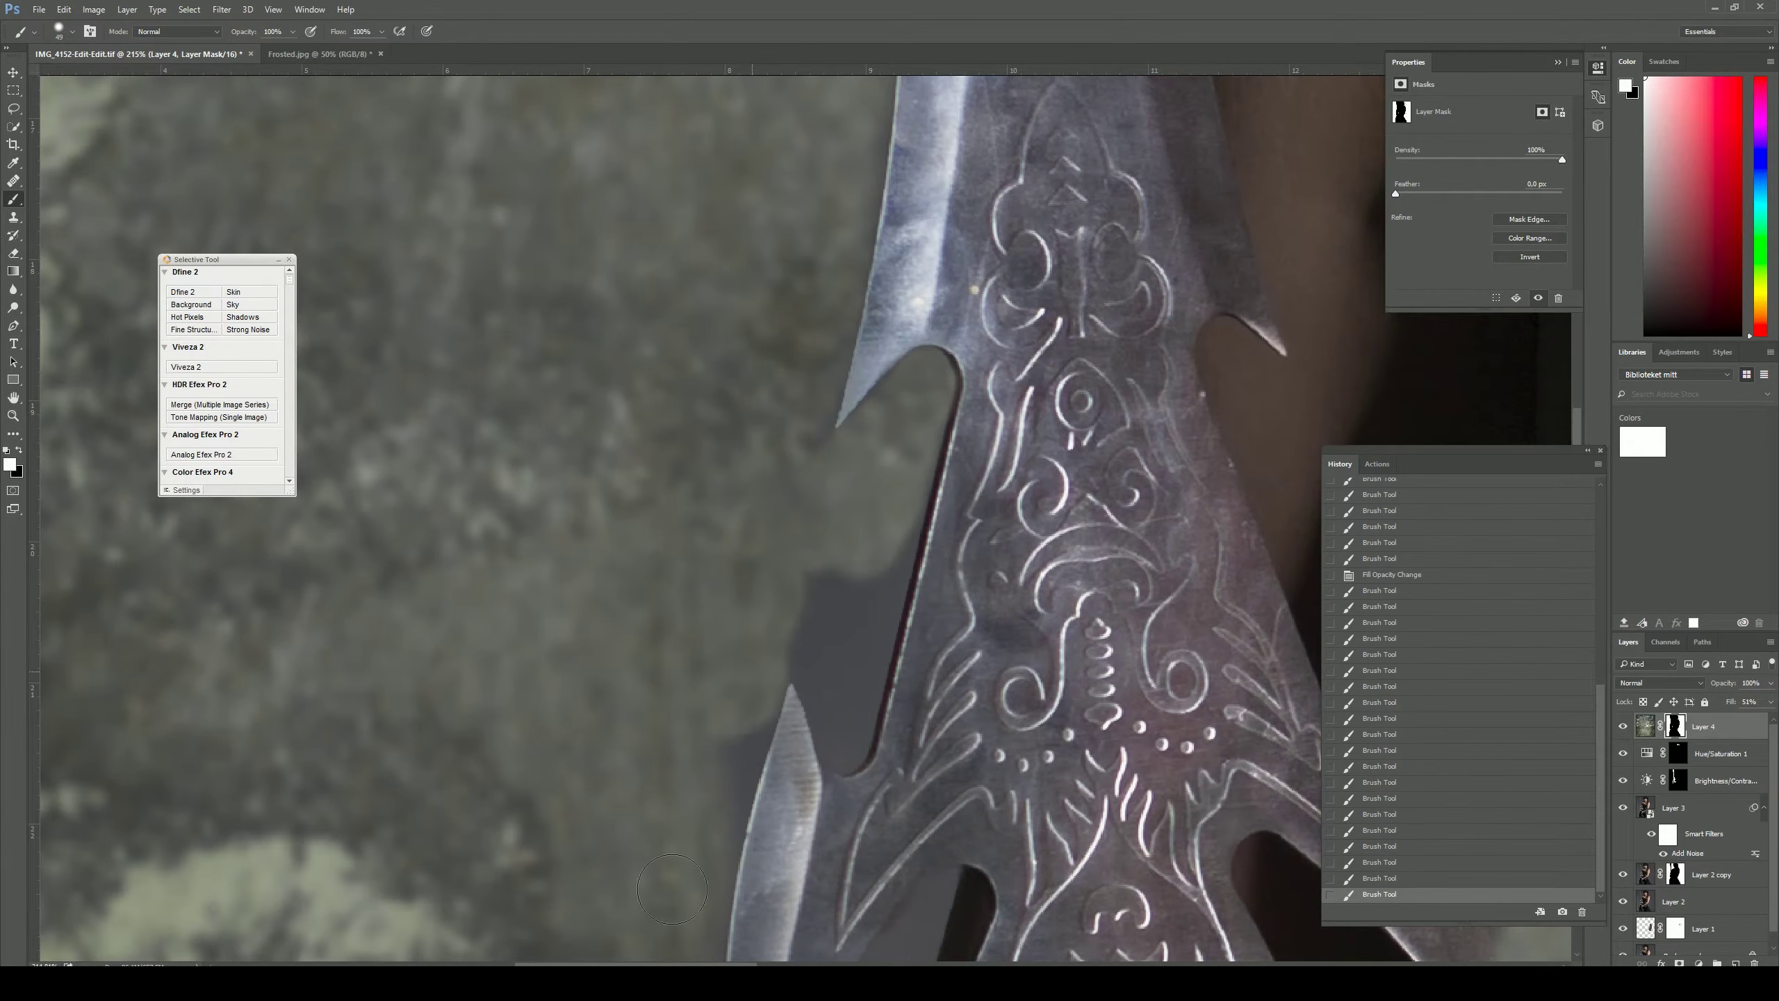
scroll(842, 742, up, 10)
key(bracketright)
key(bracketright)
key(bracketright)
drag(735, 398, 1012, 476)
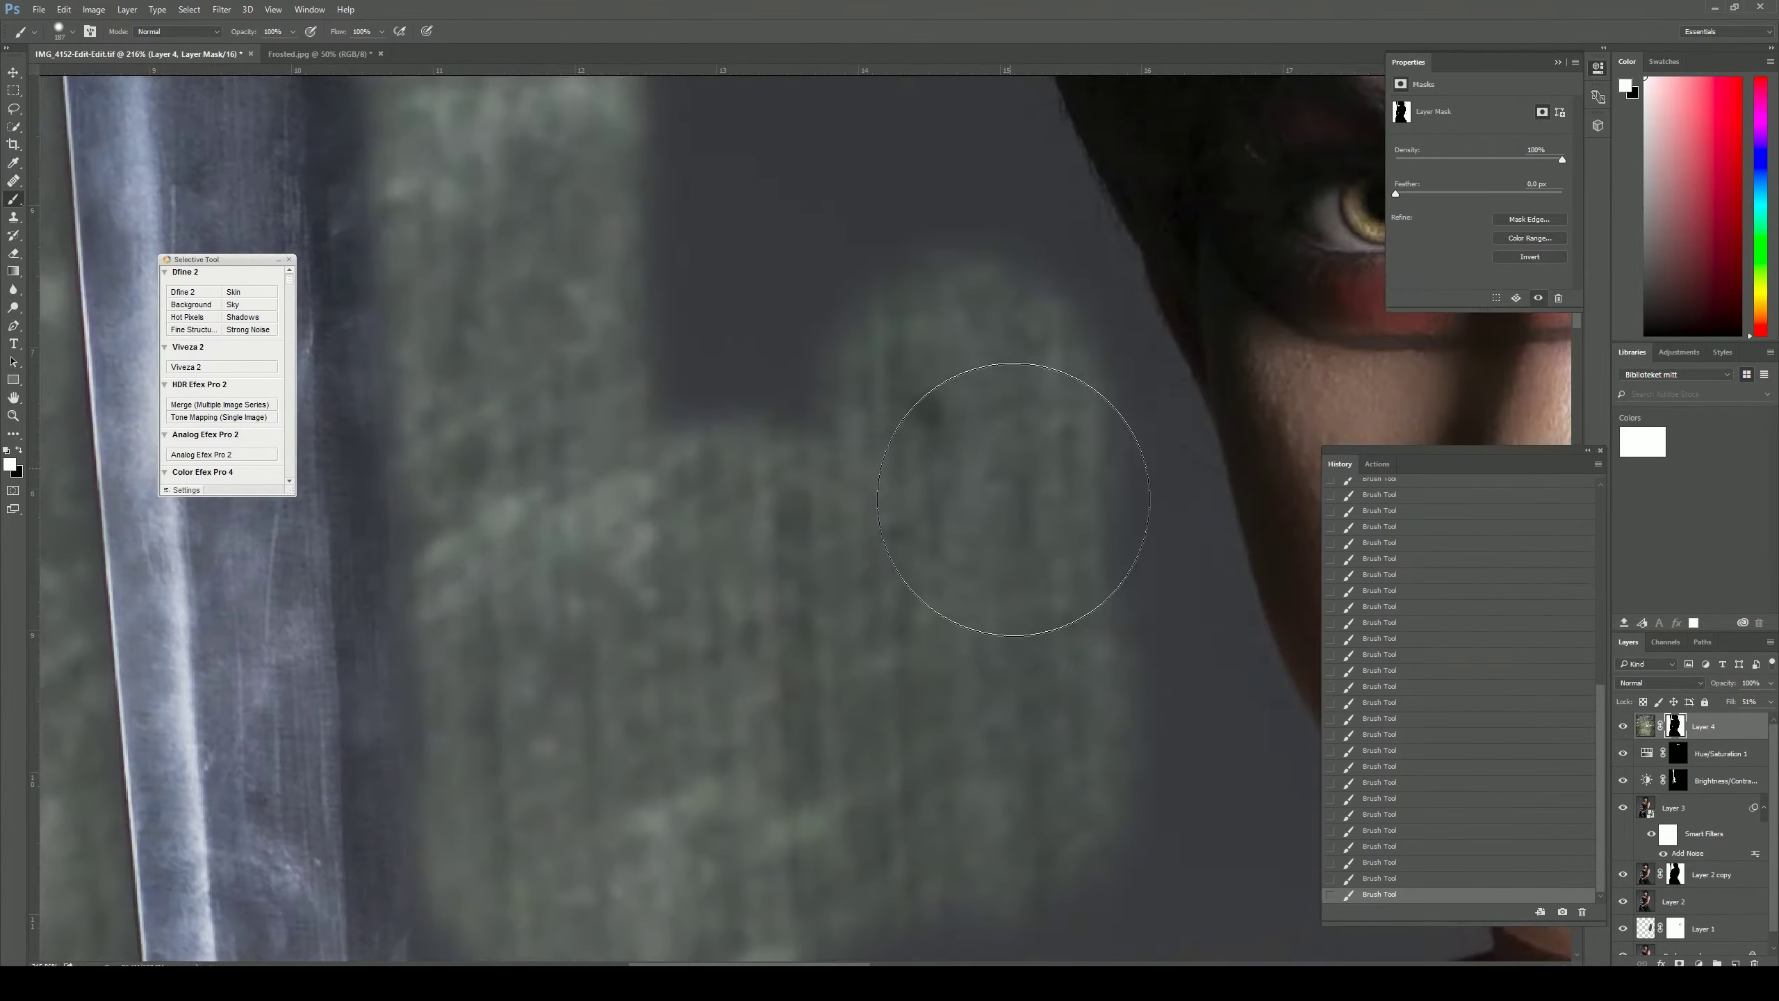
Step: Resize the brush for the shoulder edge and fade Layer 4 to 28% opacity
scroll(1013, 476, up, 5)
scroll(841, 282, down, 10)
scroll(685, 483, up, 3)
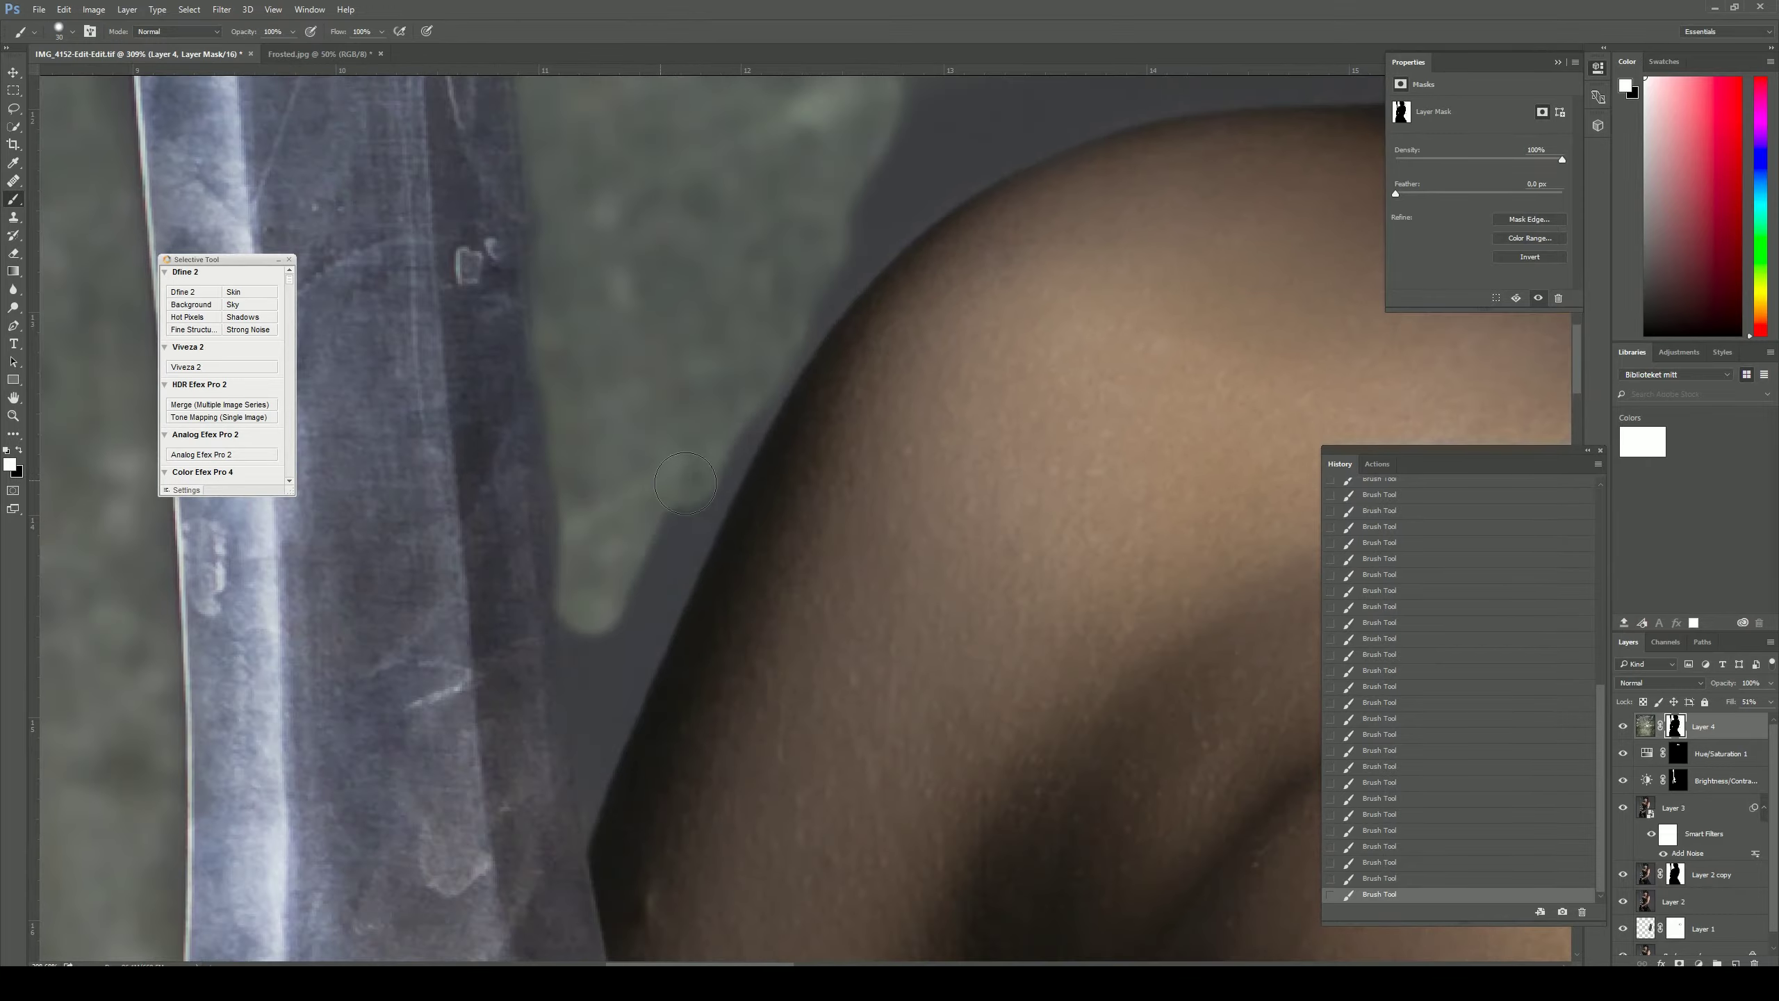
scroll(594, 736, up, 2)
key(bracketleft)
key(bracketleft)
key(bracketleft)
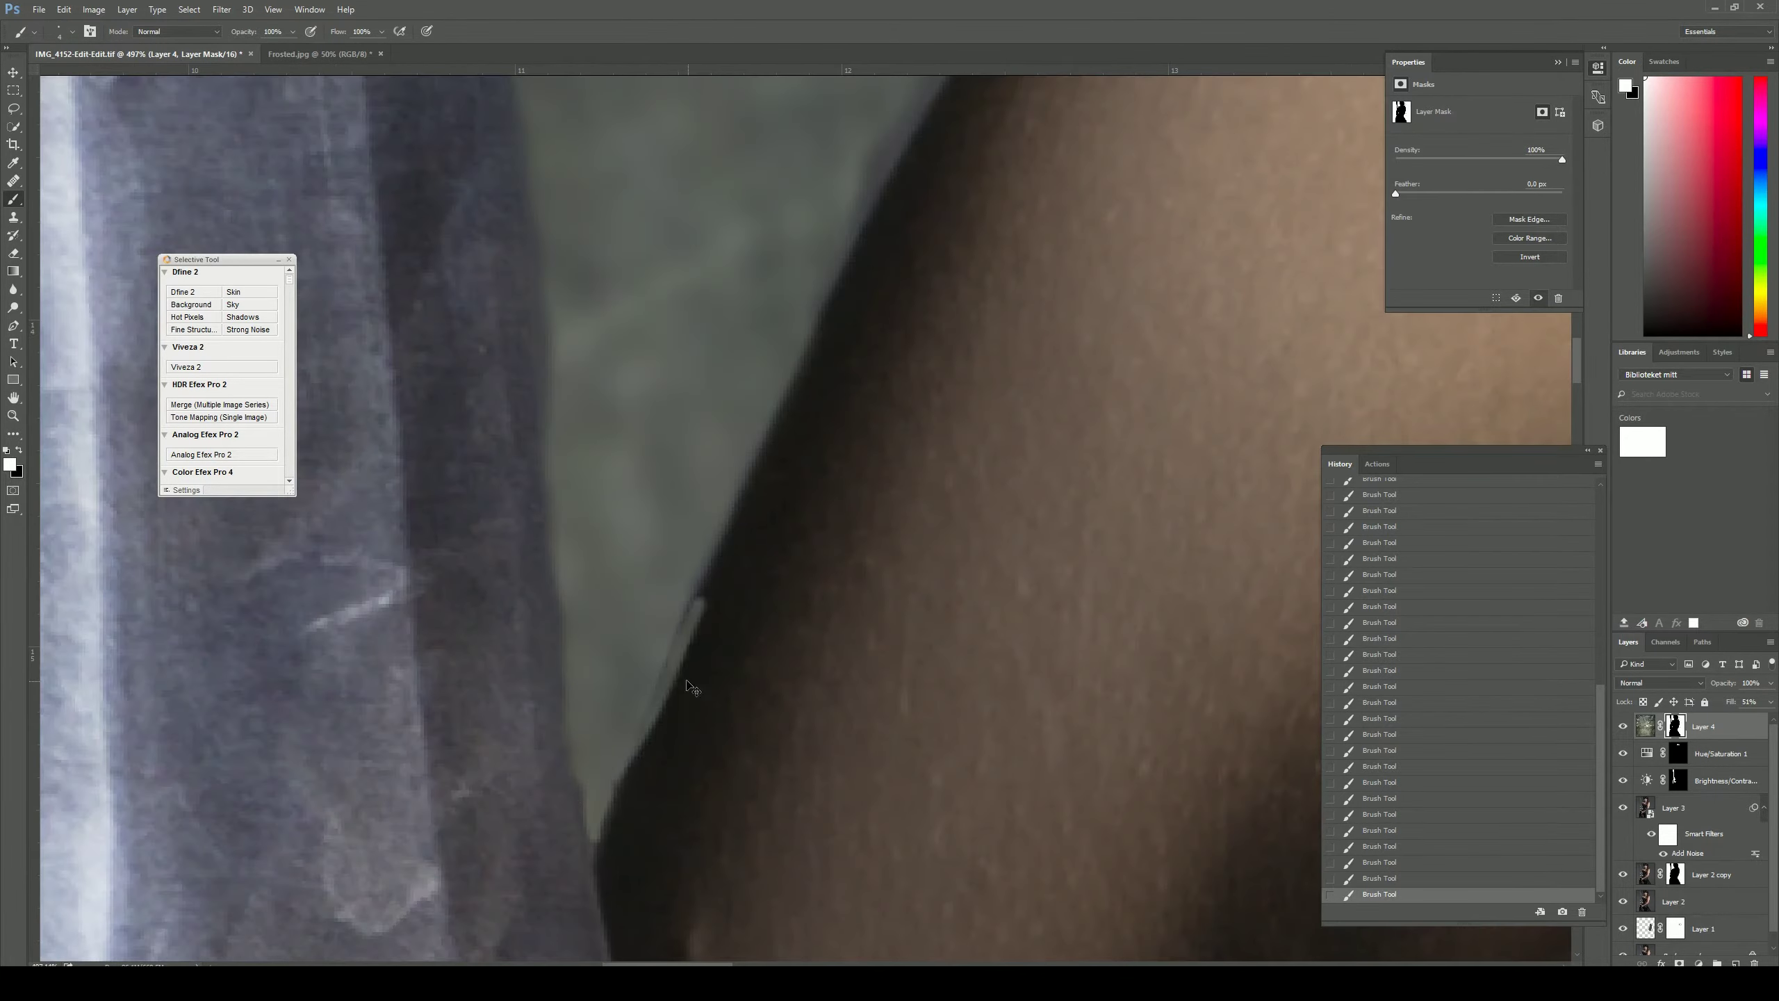
scroll(567, 398, down, 5)
key(bracketright)
key(bracketright)
key(bracketright)
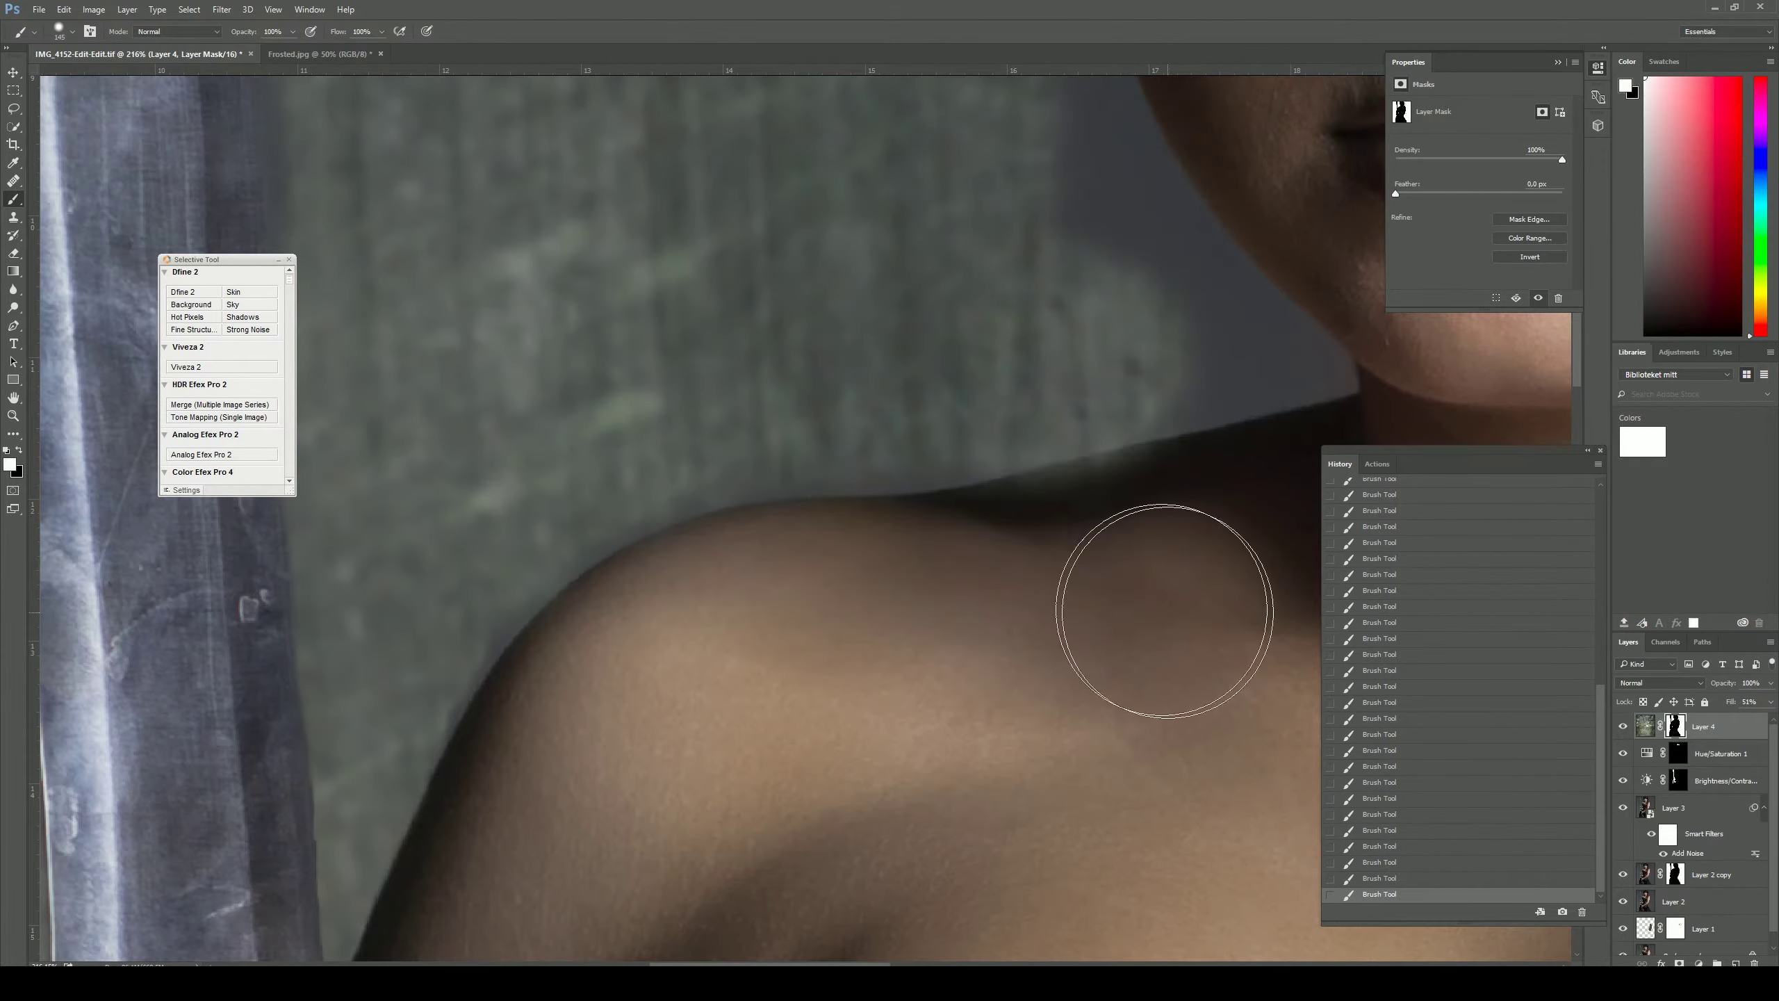
scroll(705, 482, up, 5)
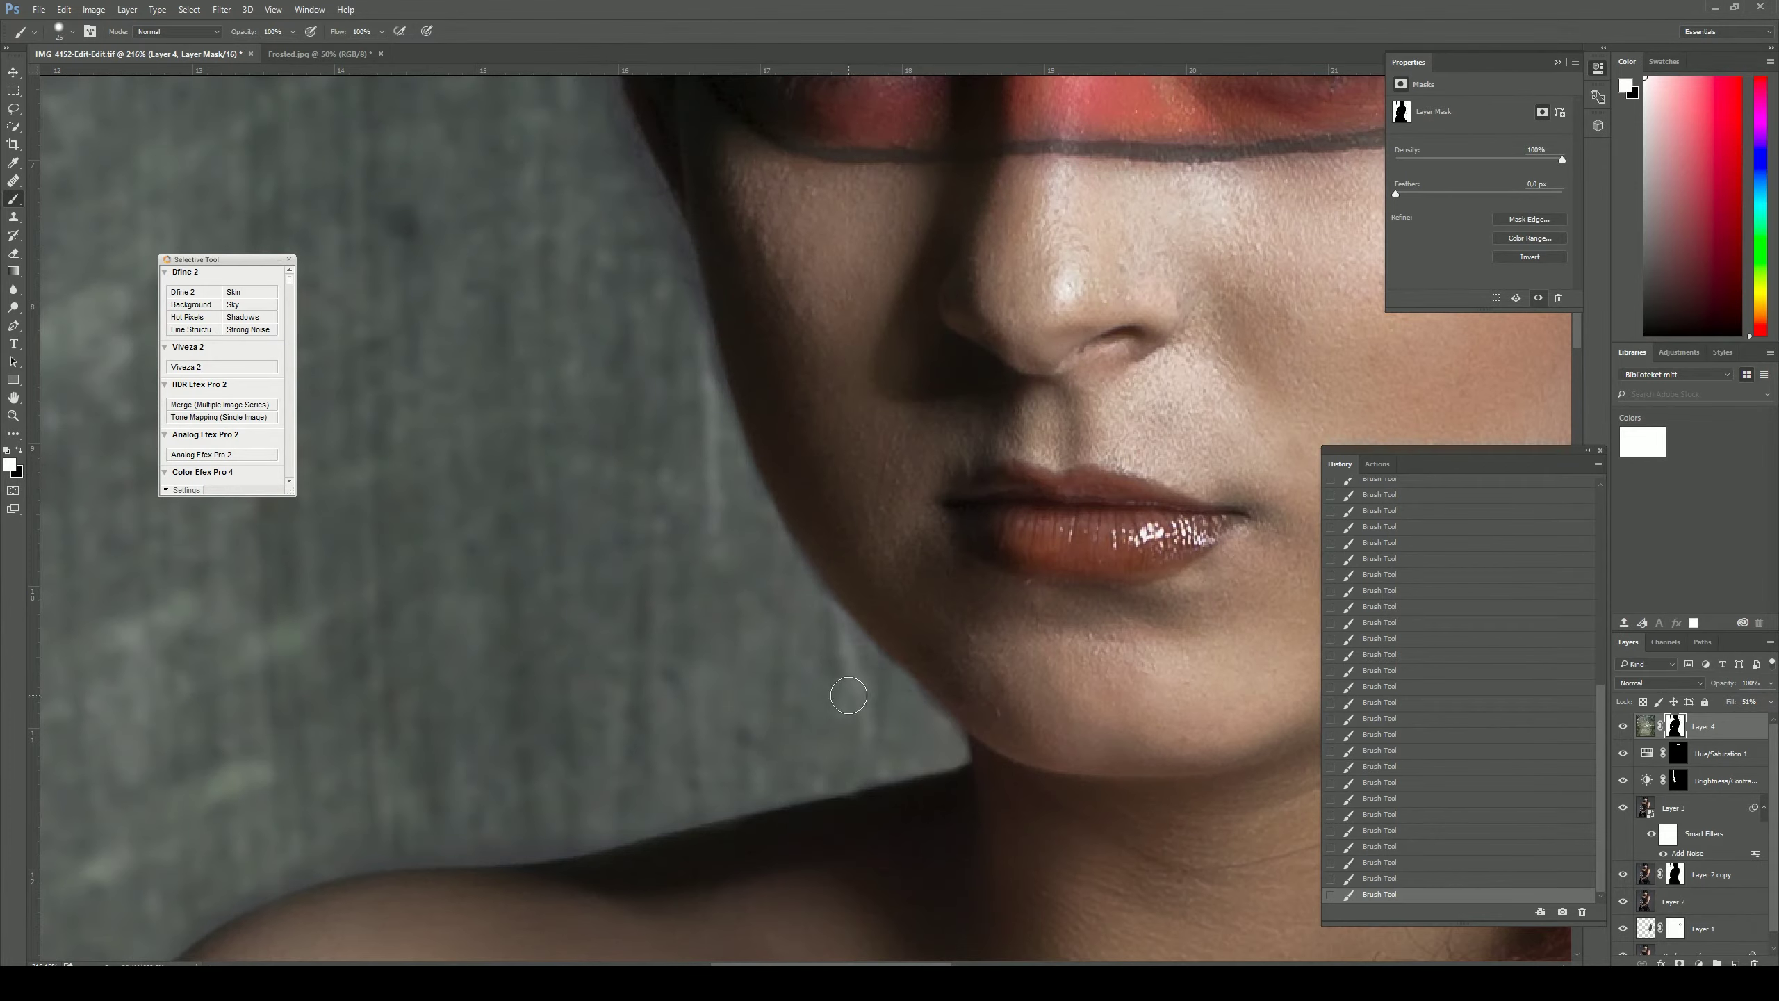
scroll(854, 588, down, 10)
drag(1774, 726, 1723, 695)
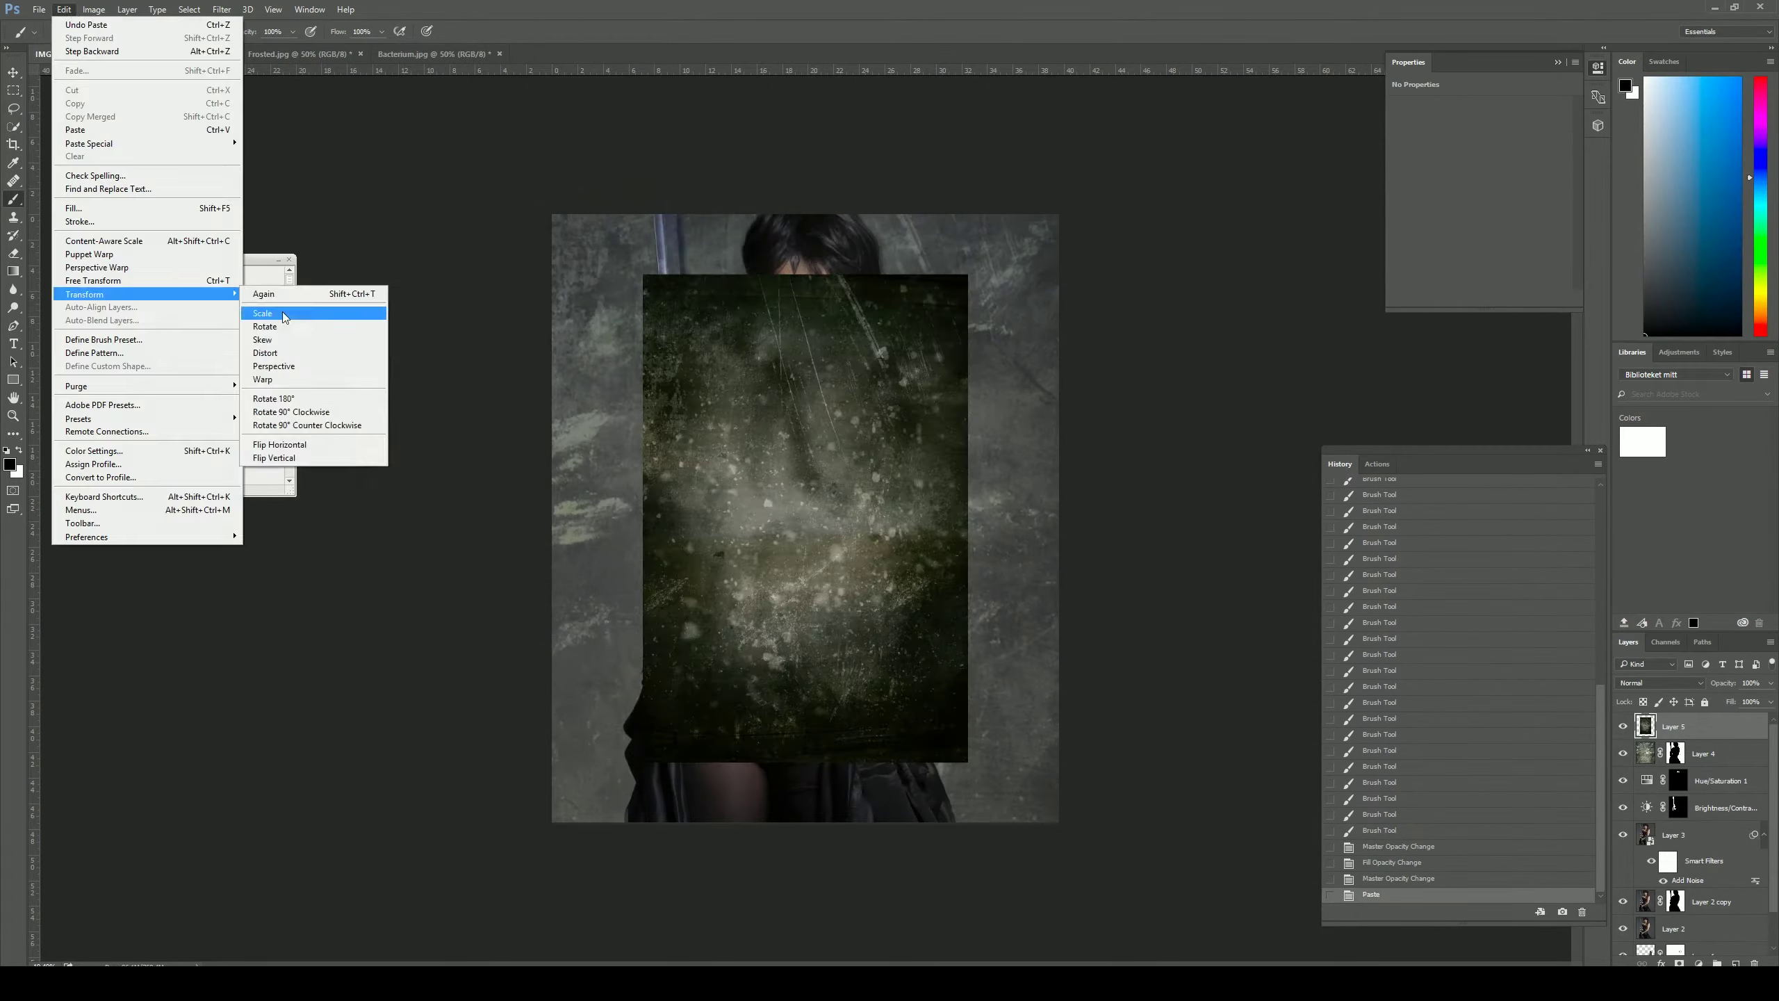
Step: Scale the pasted Bacterium texture up to about 161% so it covers the canvas
click(284, 317)
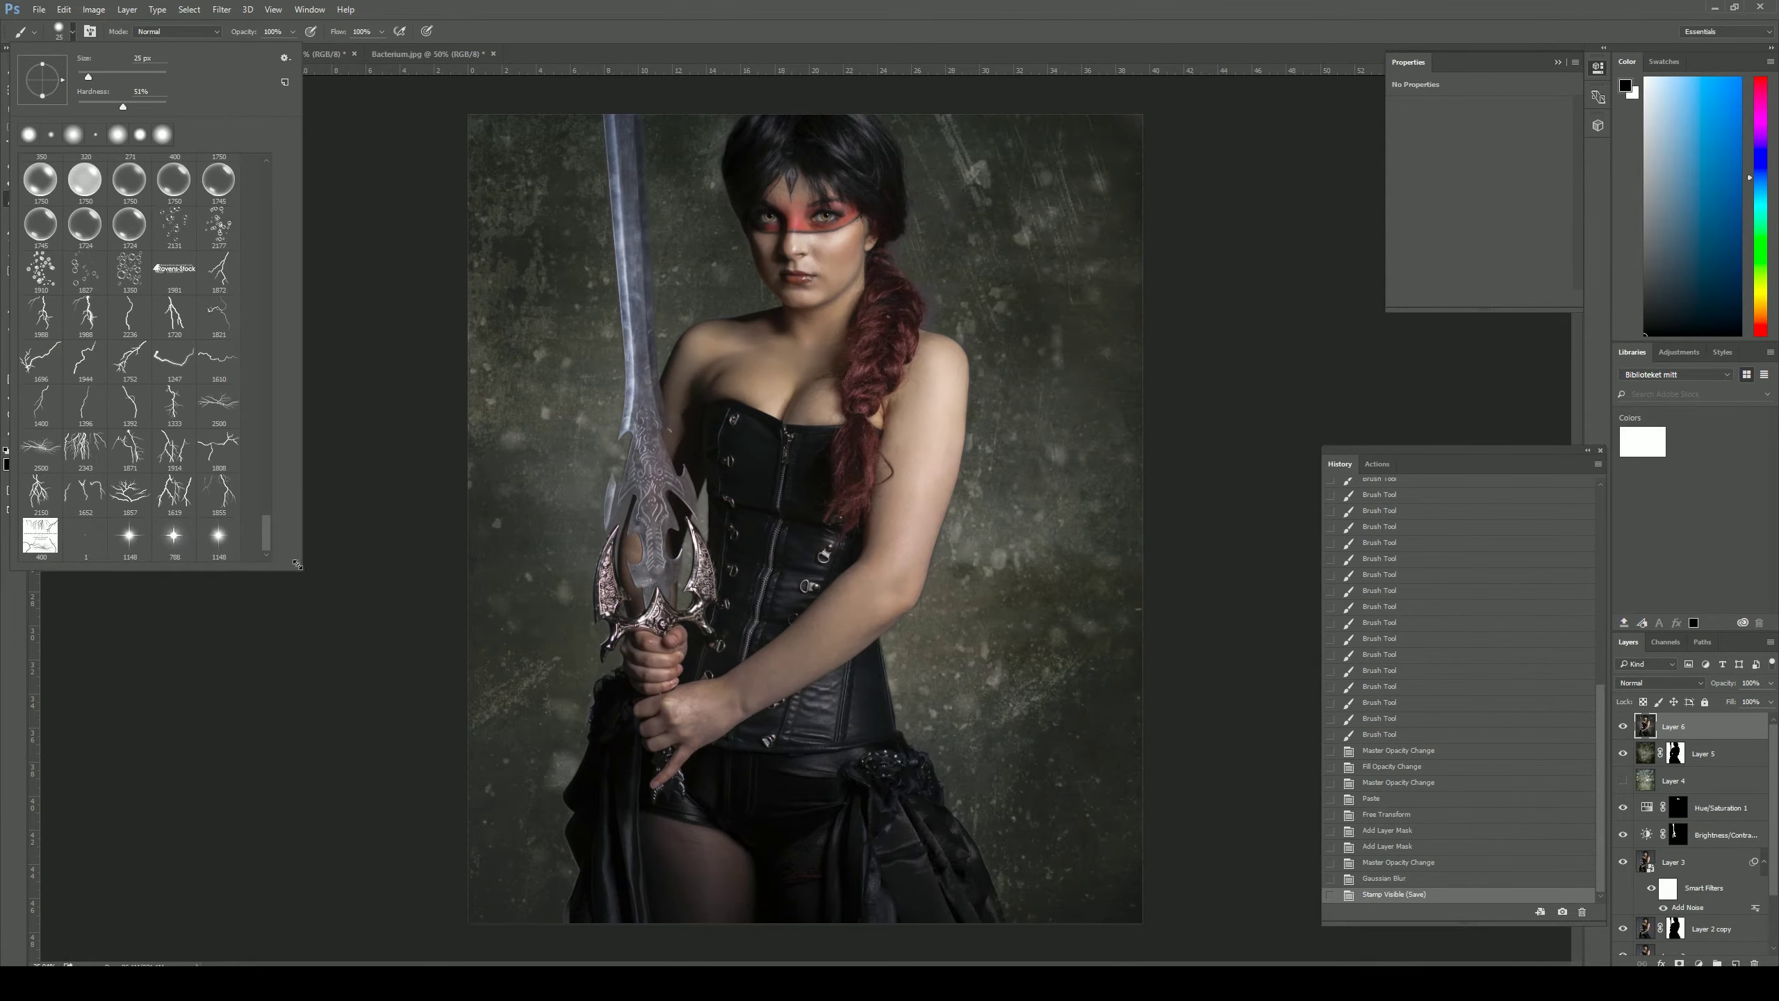
Step: Enlarge the Brush Preset picker to show more bokeh brush presets
drag(298, 566, 357, 757)
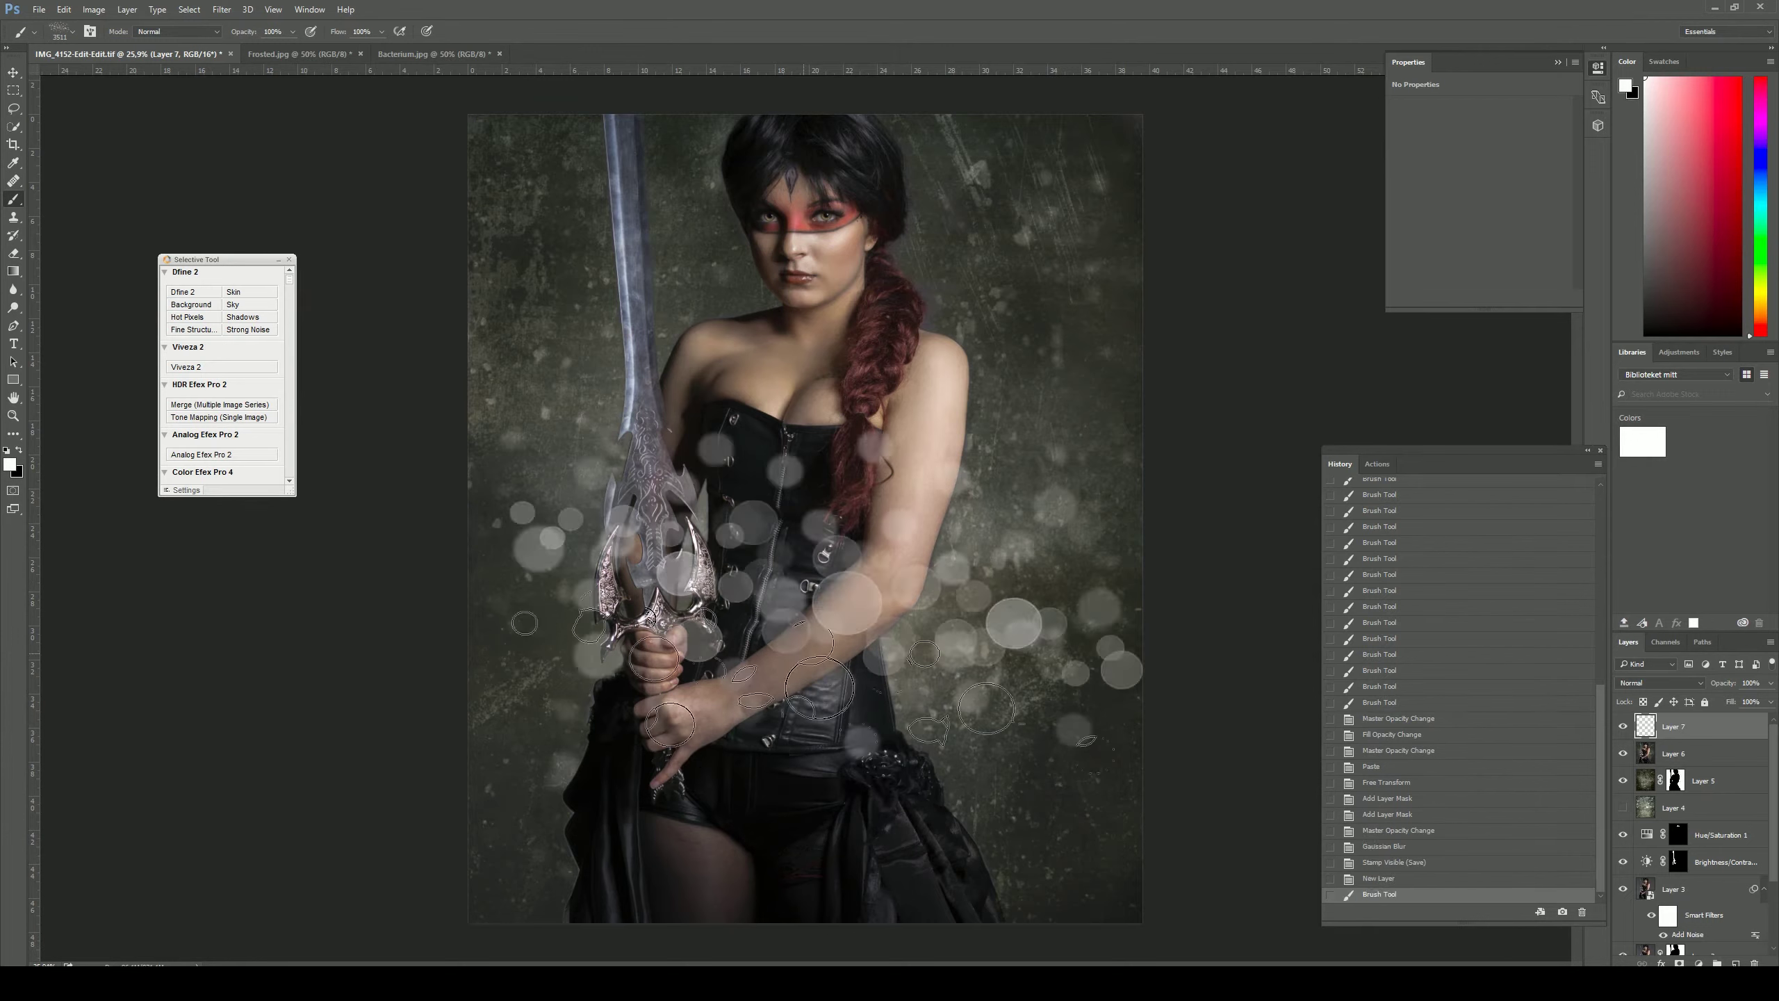
Step: Fade the bokeh layer to 39% opacity and erase bokeh from her face, hair and shoulder
drag(1768, 700, 1726, 703)
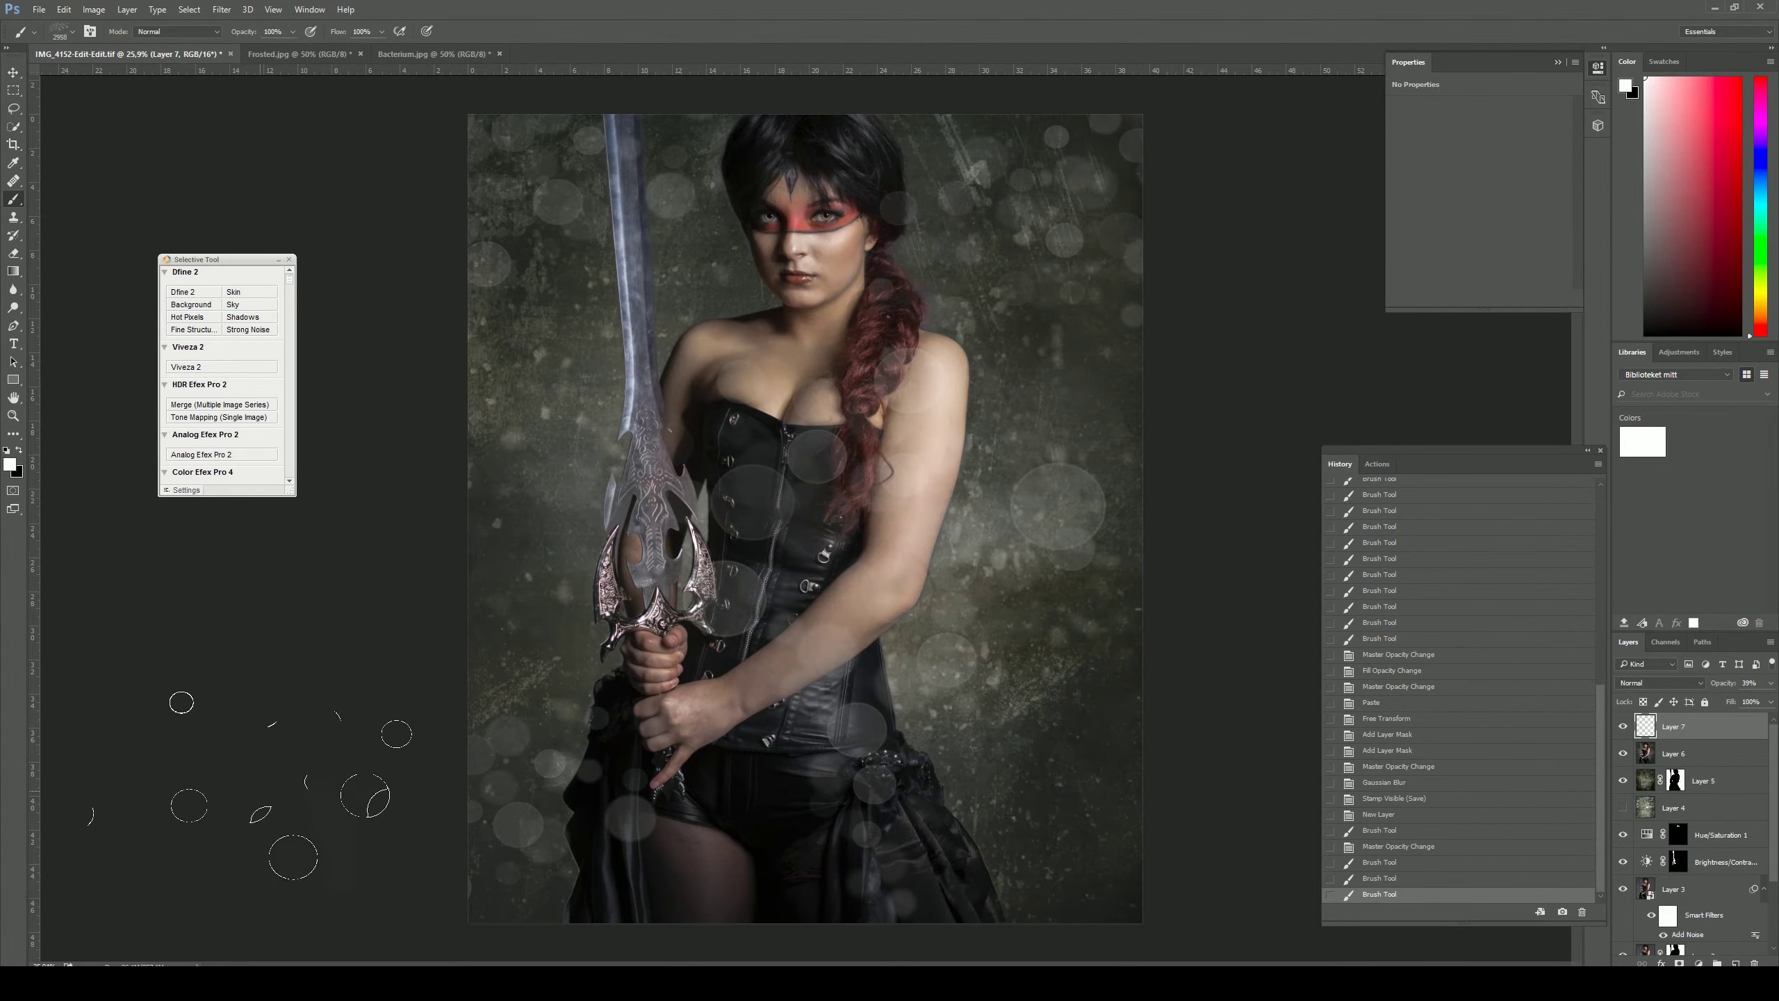
key(e)
drag(812, 217, 761, 725)
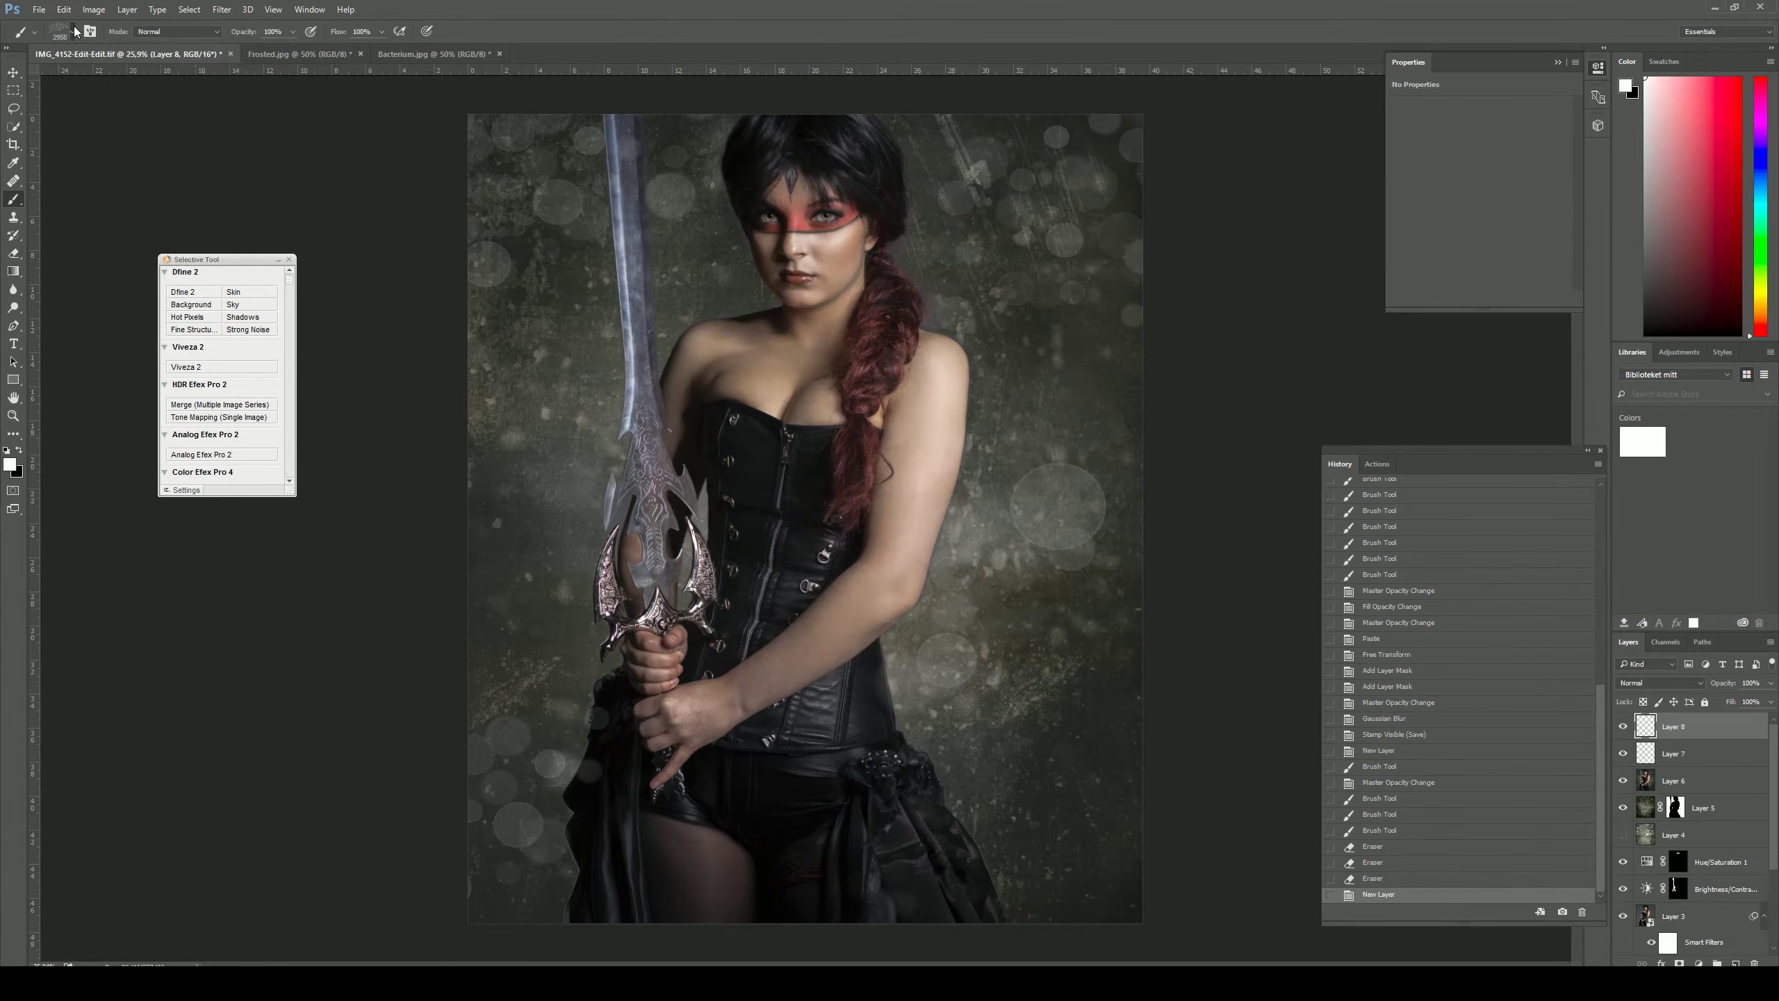
Step: Stamp white clouds at top left with cloud brush 2409, and set Layer 7 above Layer 8 at 58% opacity
click(75, 31)
scroll(309, 582, down, 2)
double_click(173, 582)
key(x)
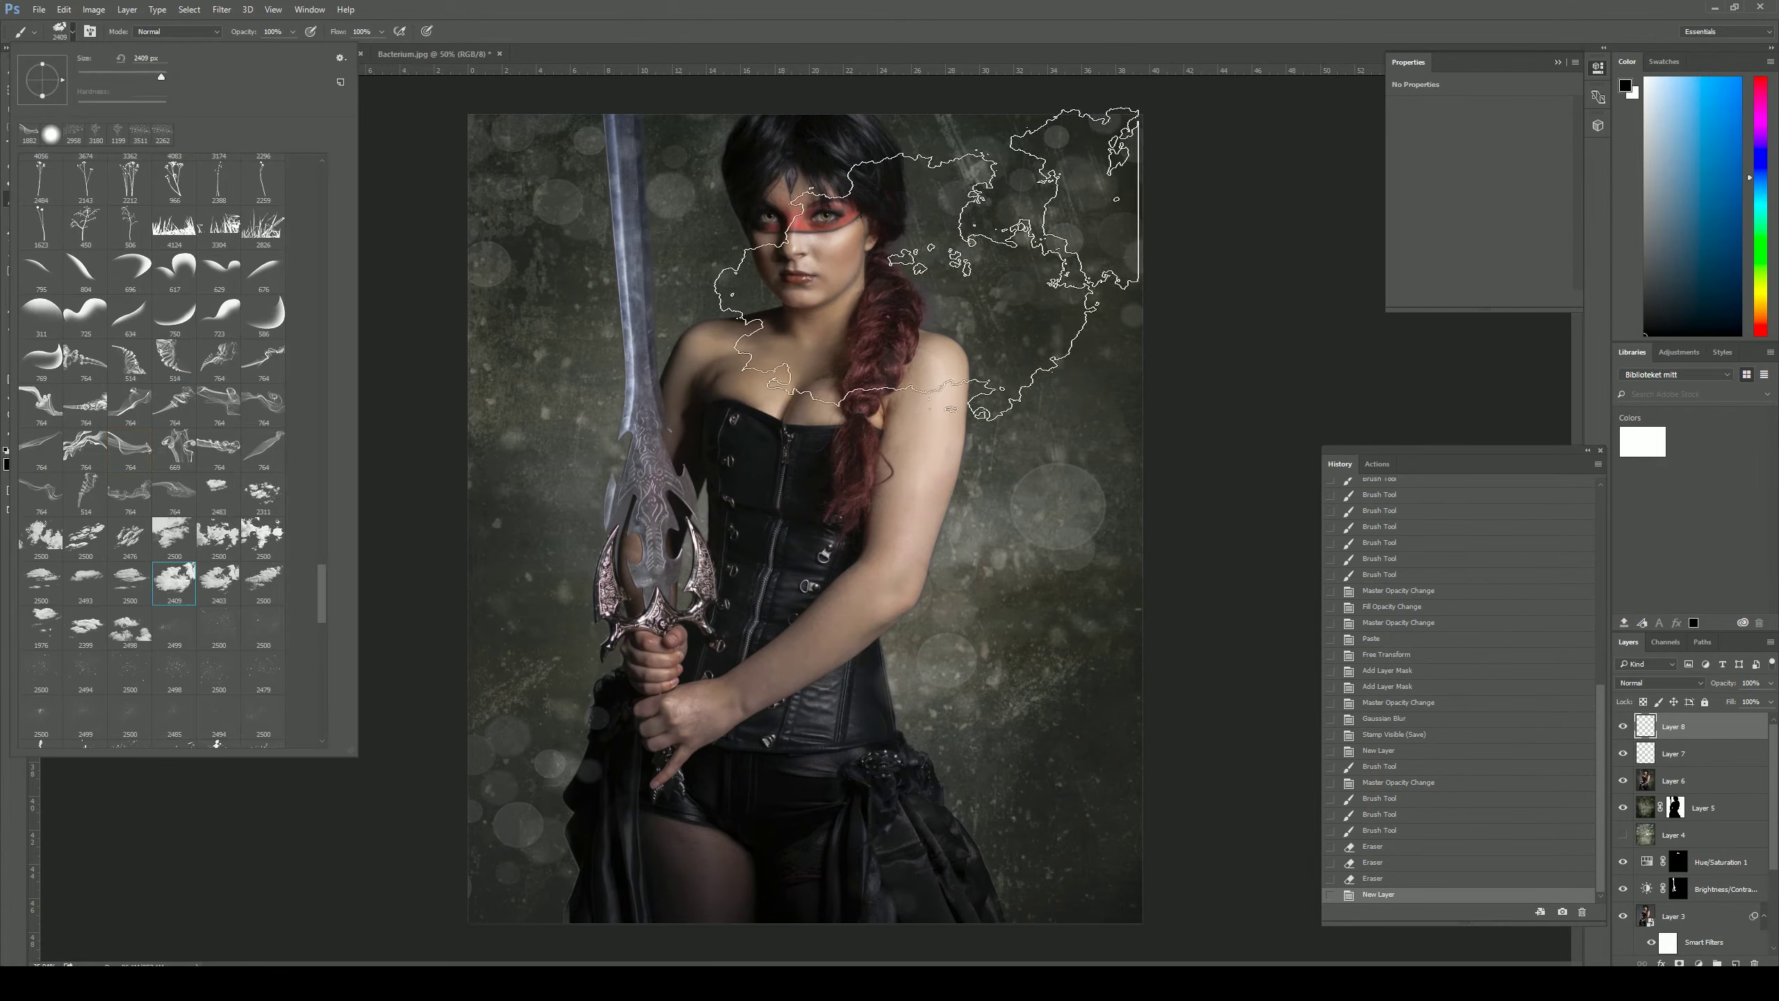
key(x)
click(630, 231)
drag(1626, 729, 1626, 721)
mouse_move(1771, 683)
mouse_down()
mouse_move(1742, 699)
mouse_move(1653, 956)
mouse_up()
Step: Select the 2500 px brush tip and reset colours to default black and white
click(72, 31)
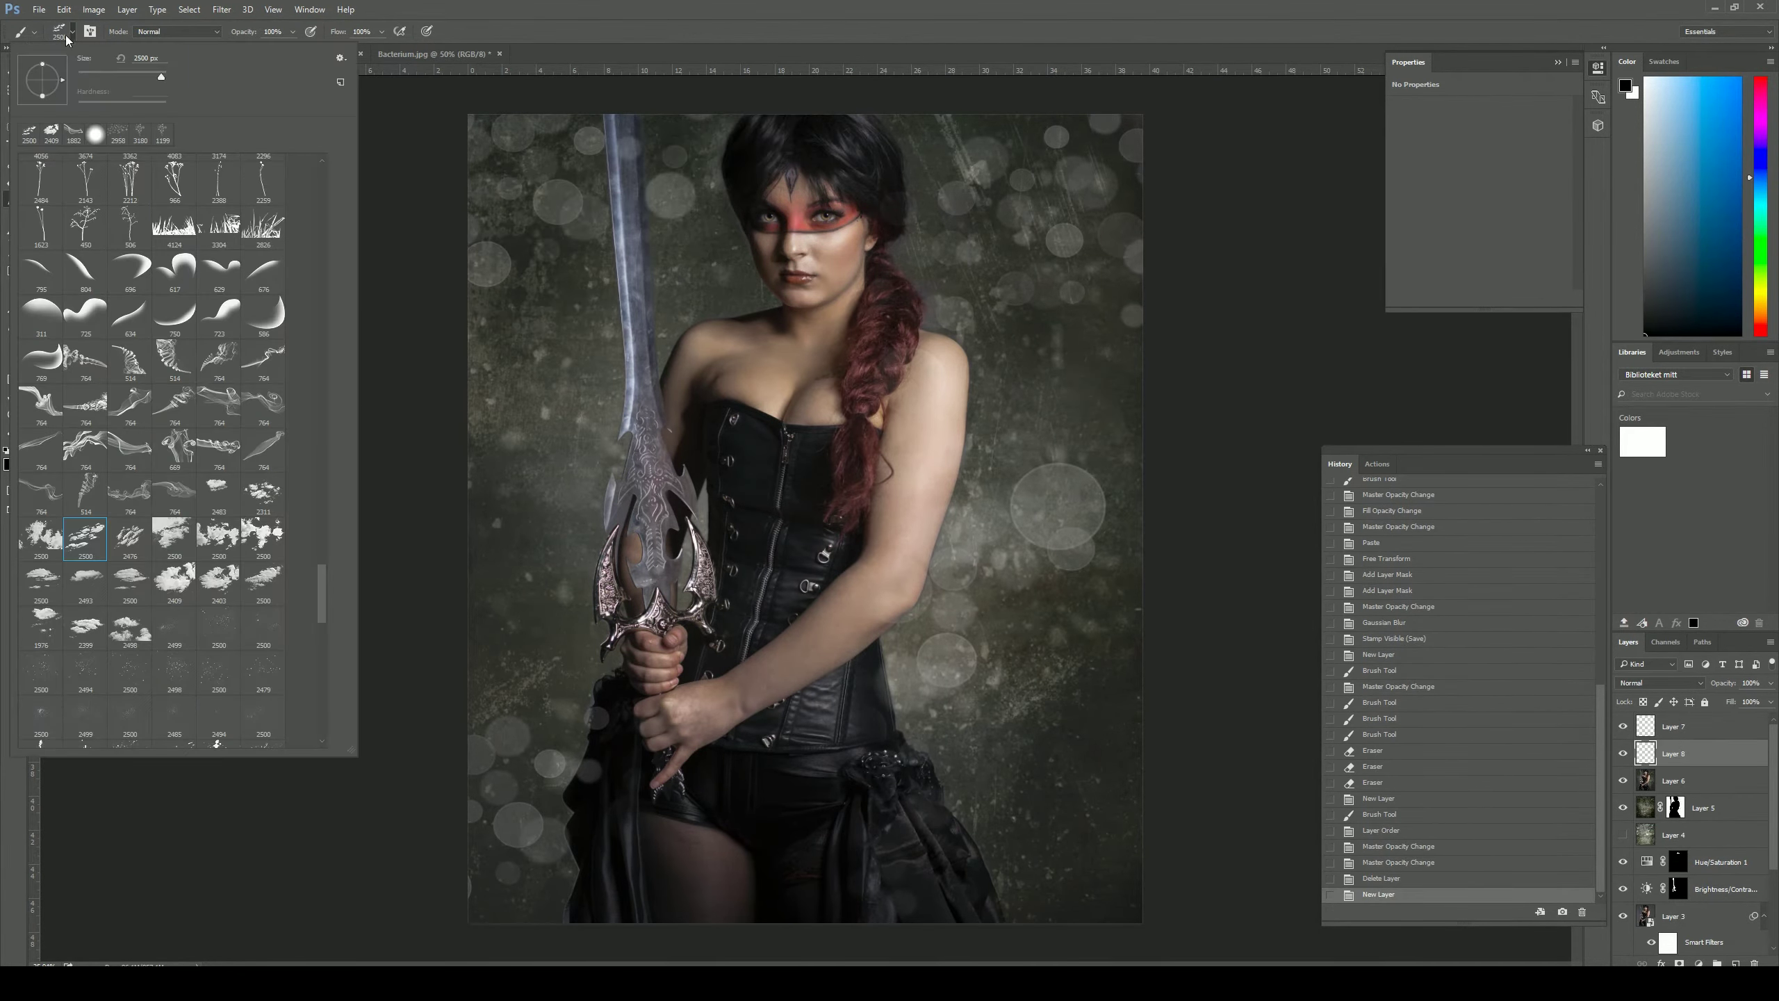
click(218, 511)
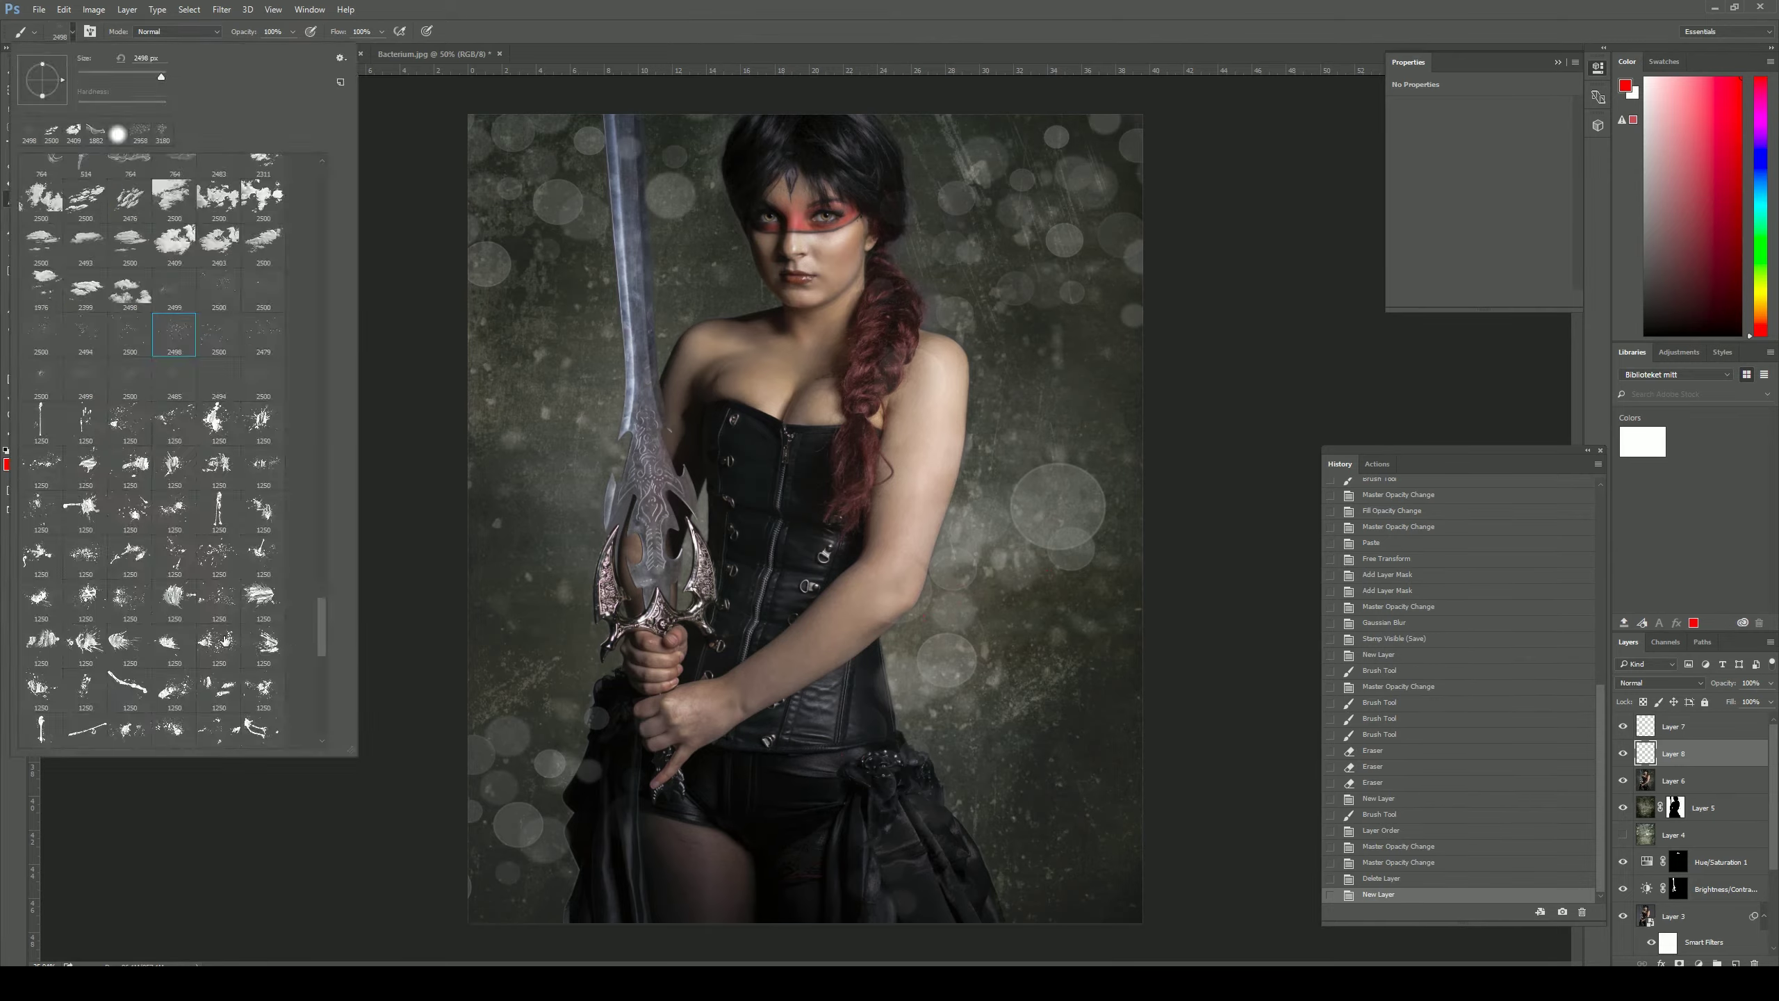
scroll(307, 631, down, 10)
click(263, 592)
key(d)
double_click(34, 725)
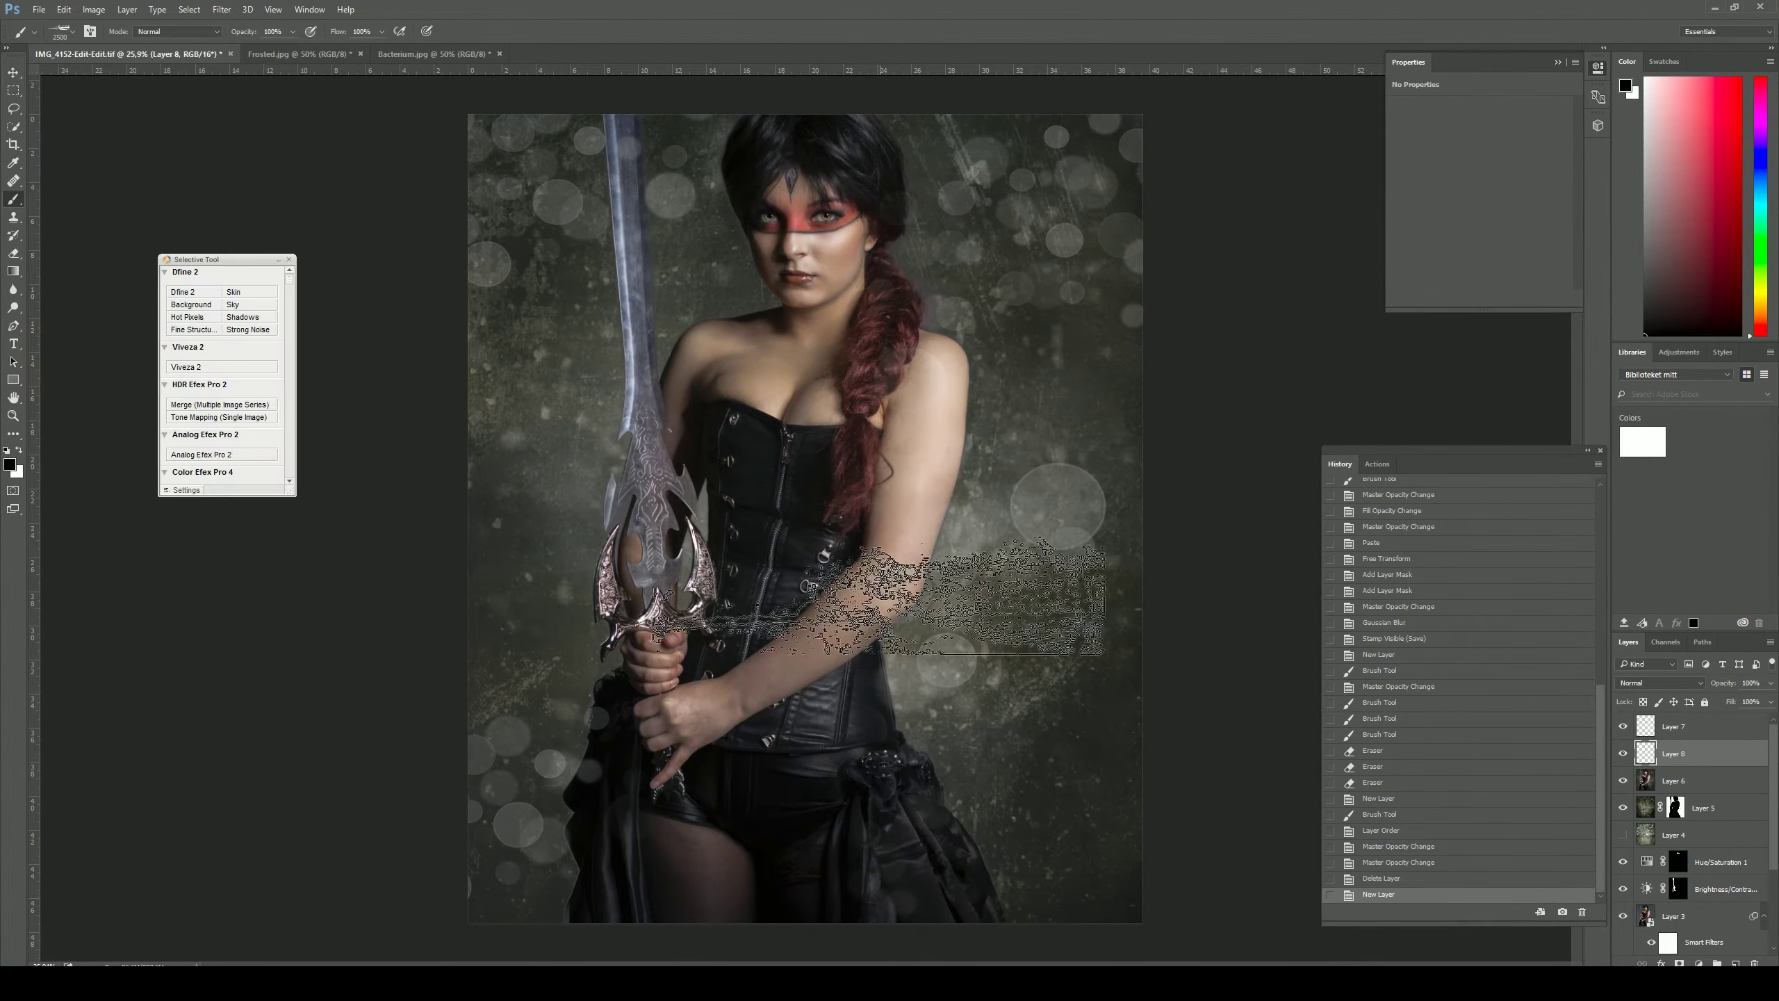
Step: Stamp all visible layers into a new merged layer and open it in Analog Efex Pro 2
key(ctrl+alt+shift+e)
click(221, 10)
click(483, 324)
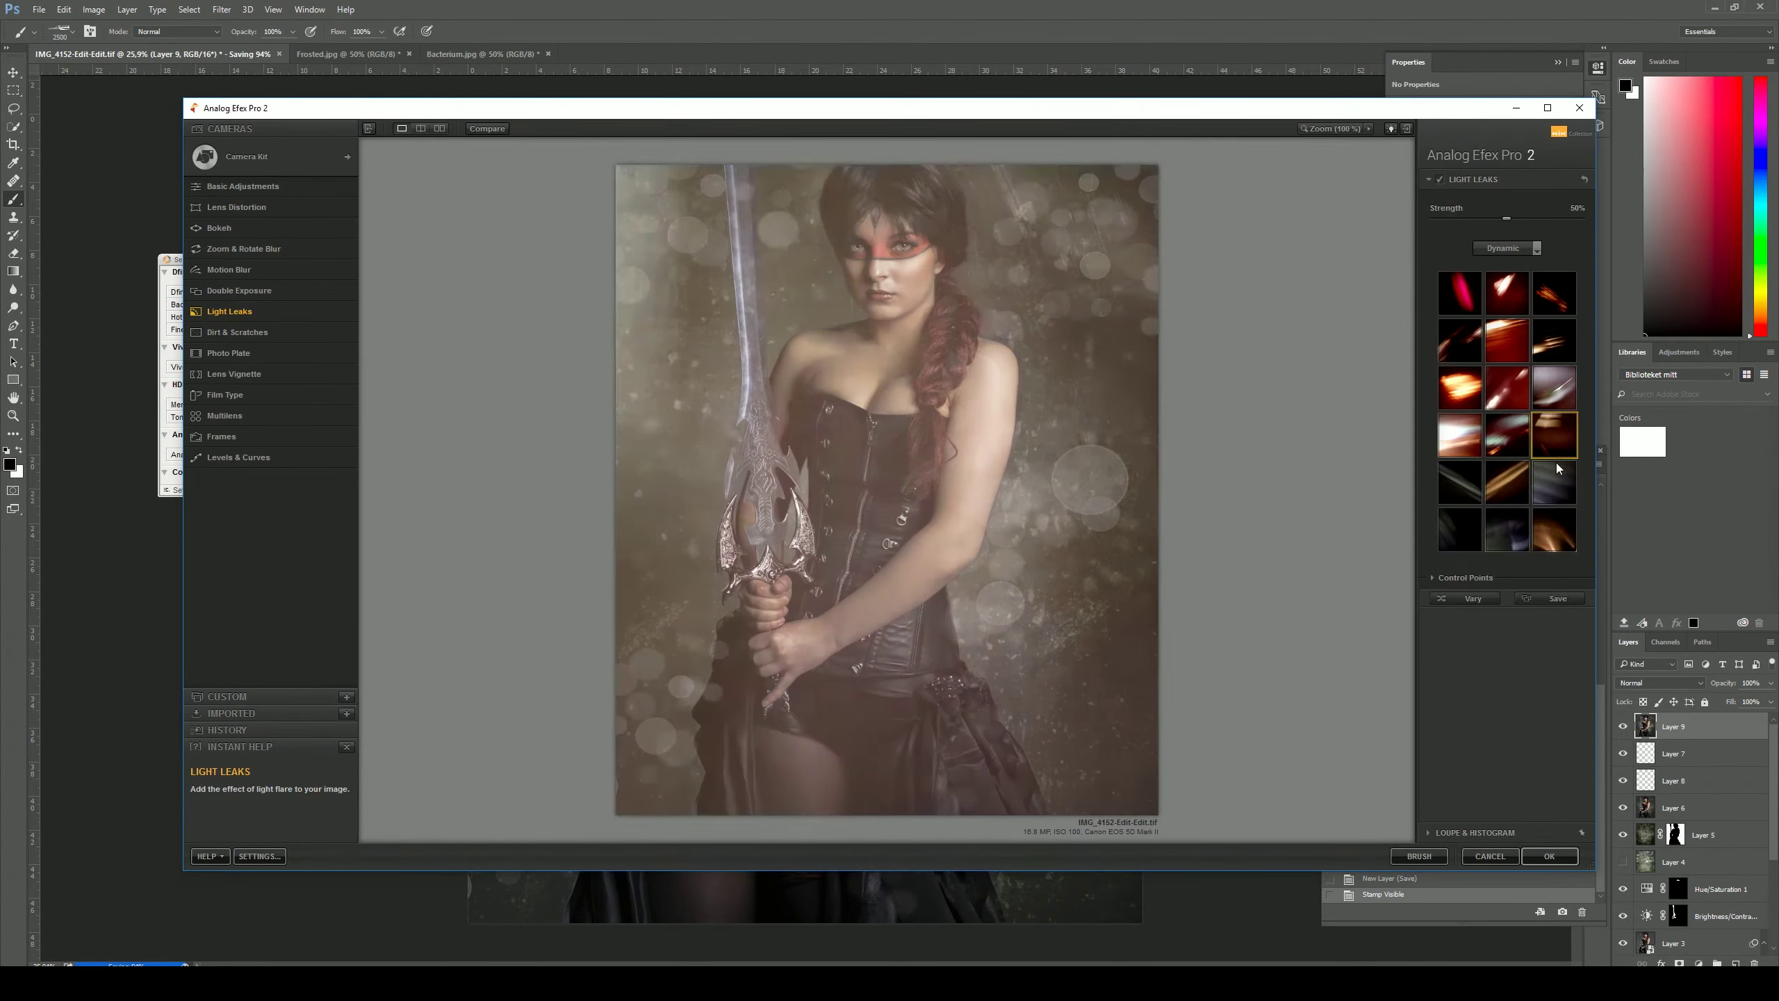
Step: Preview Light Leaks, then apply the first Cool film-type variant
click(1500, 451)
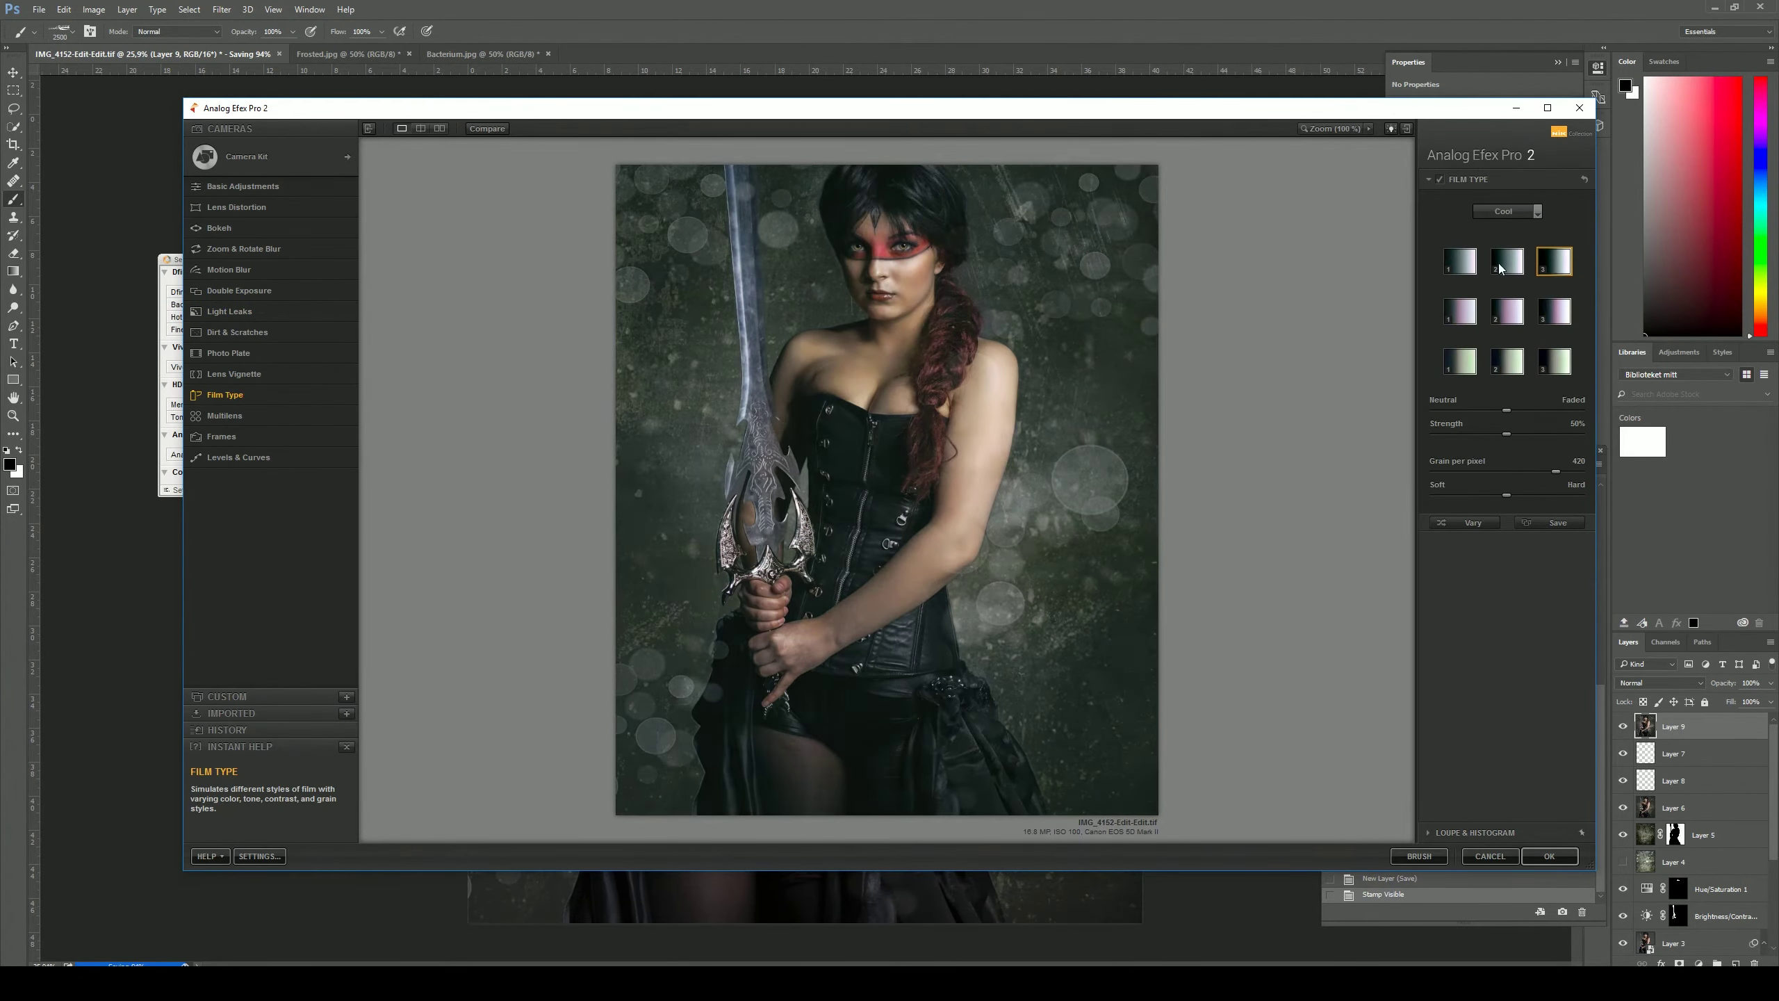
click(1506, 211)
click(1462, 272)
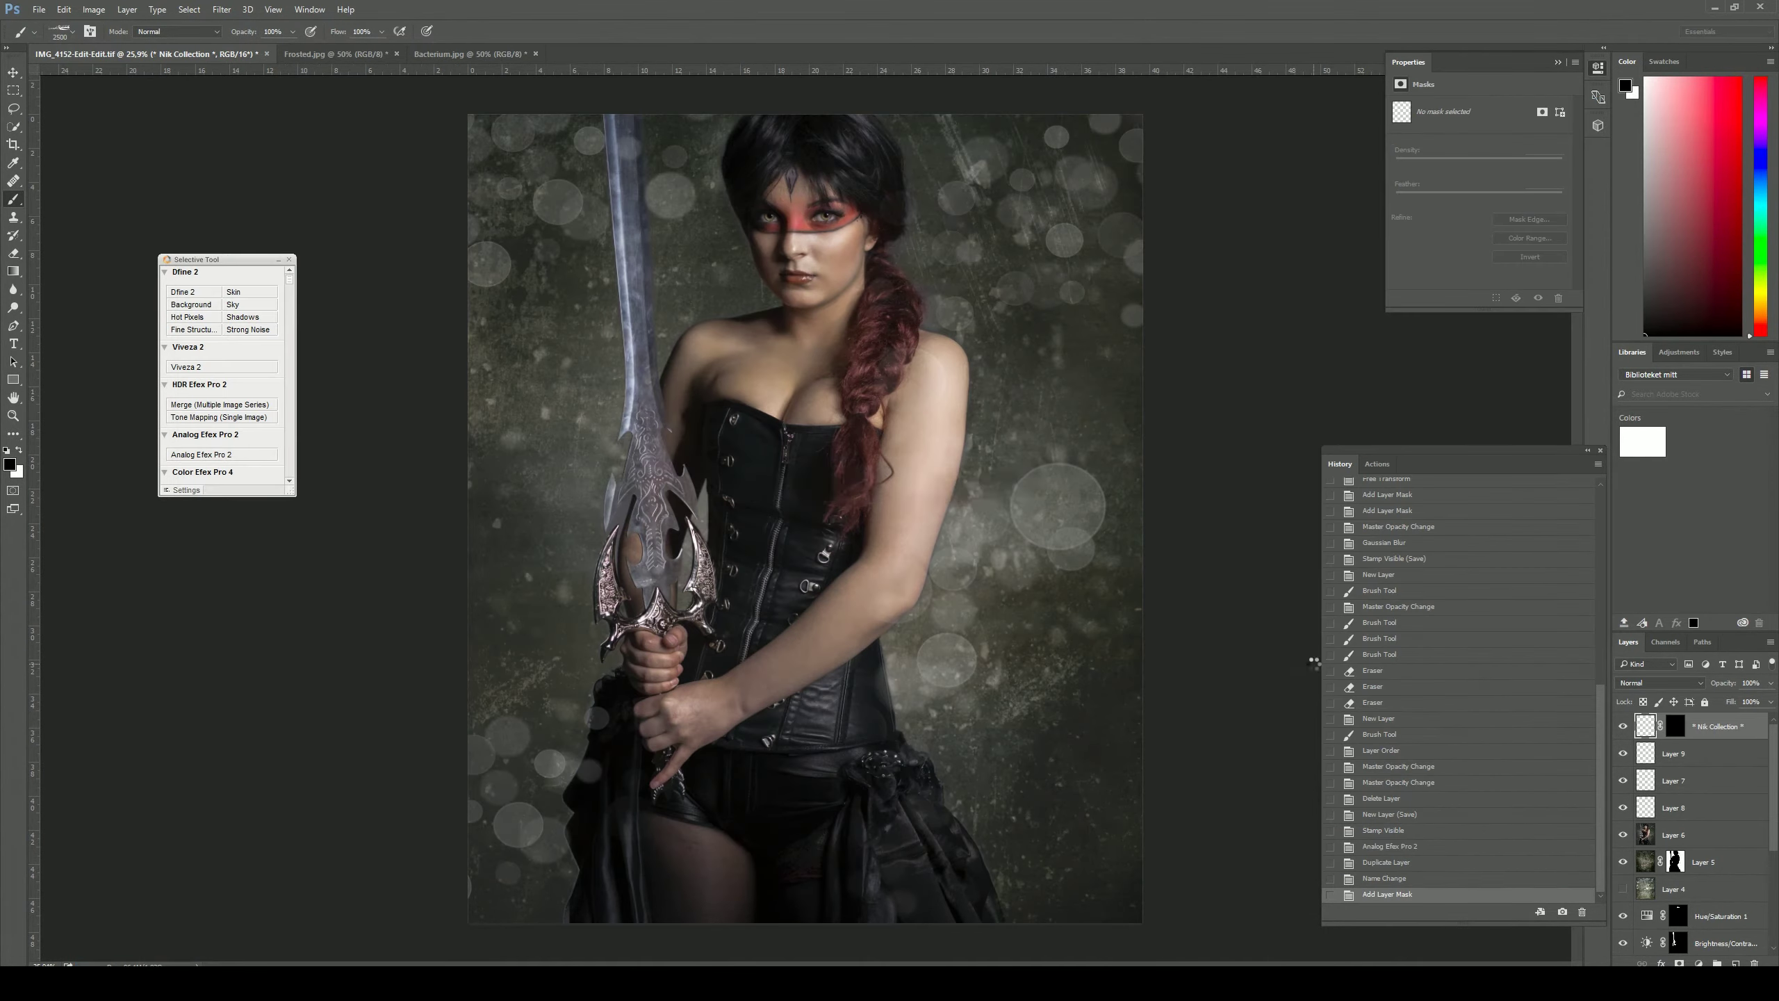
Step: Duplicate the Film Type layer and render a lens flare centred at the top left on the copy
click(221, 9)
mouse_move(233, 228)
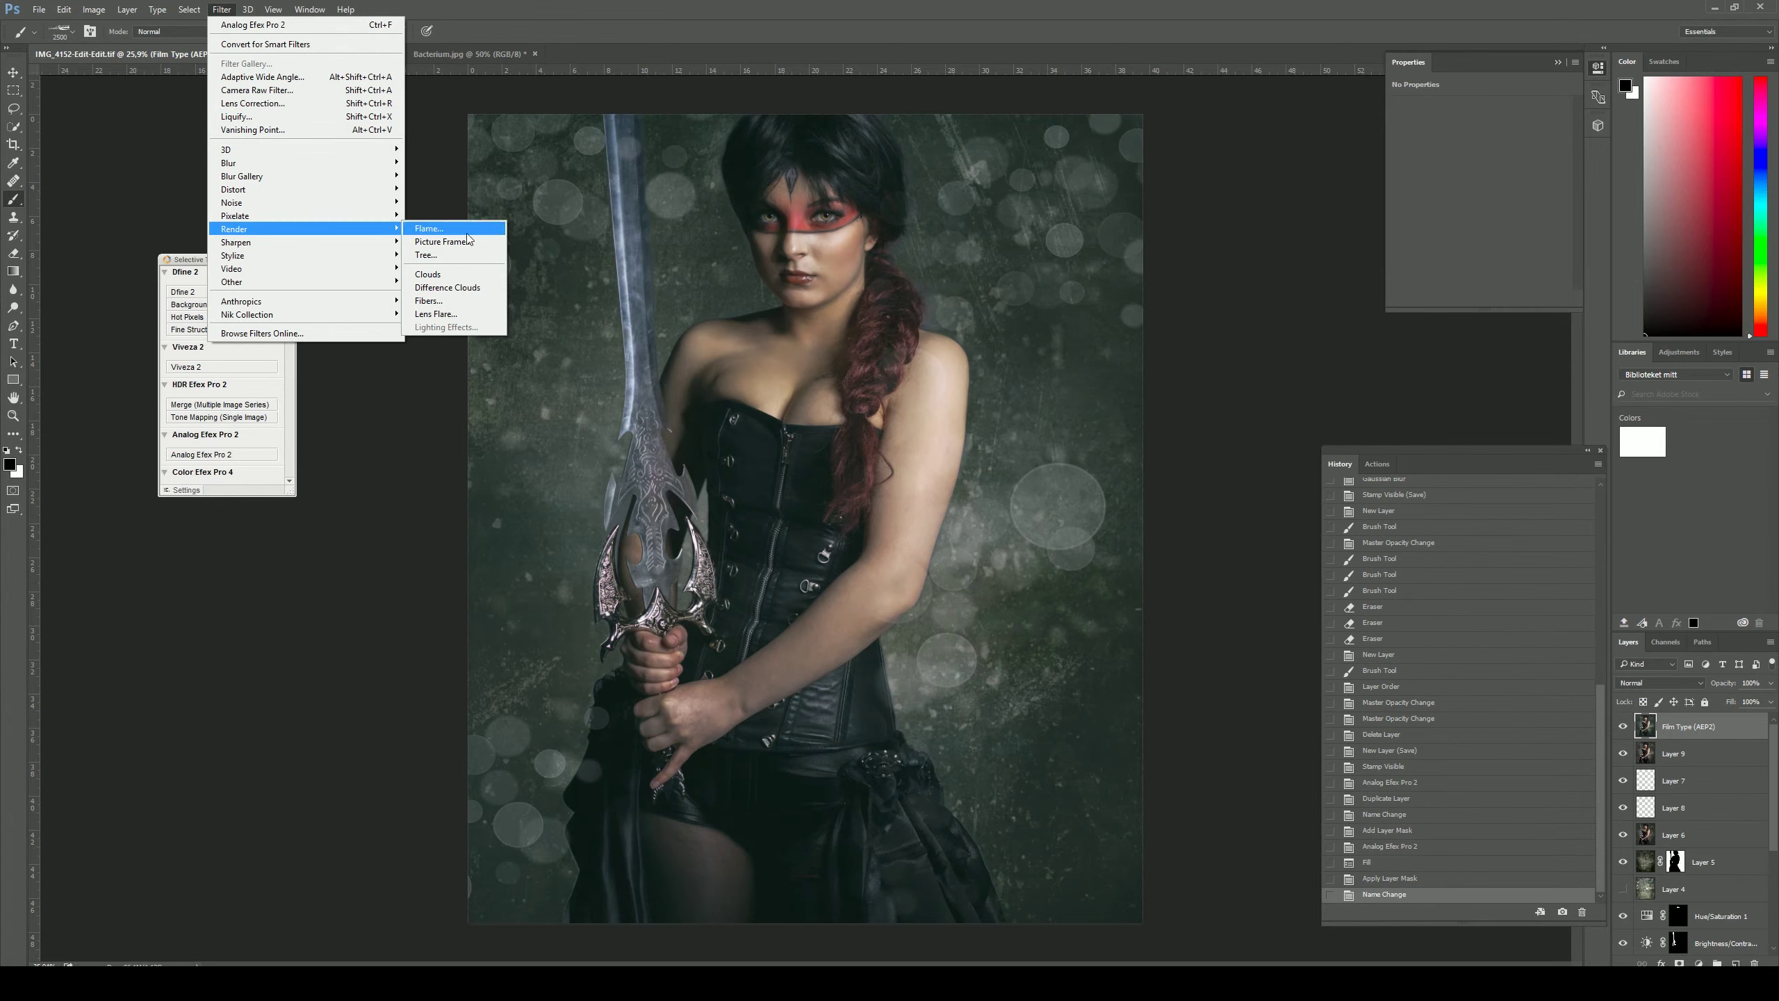
click(449, 326)
key(Escape)
key(ctrl+j)
click(221, 9)
click(448, 326)
click(275, 149)
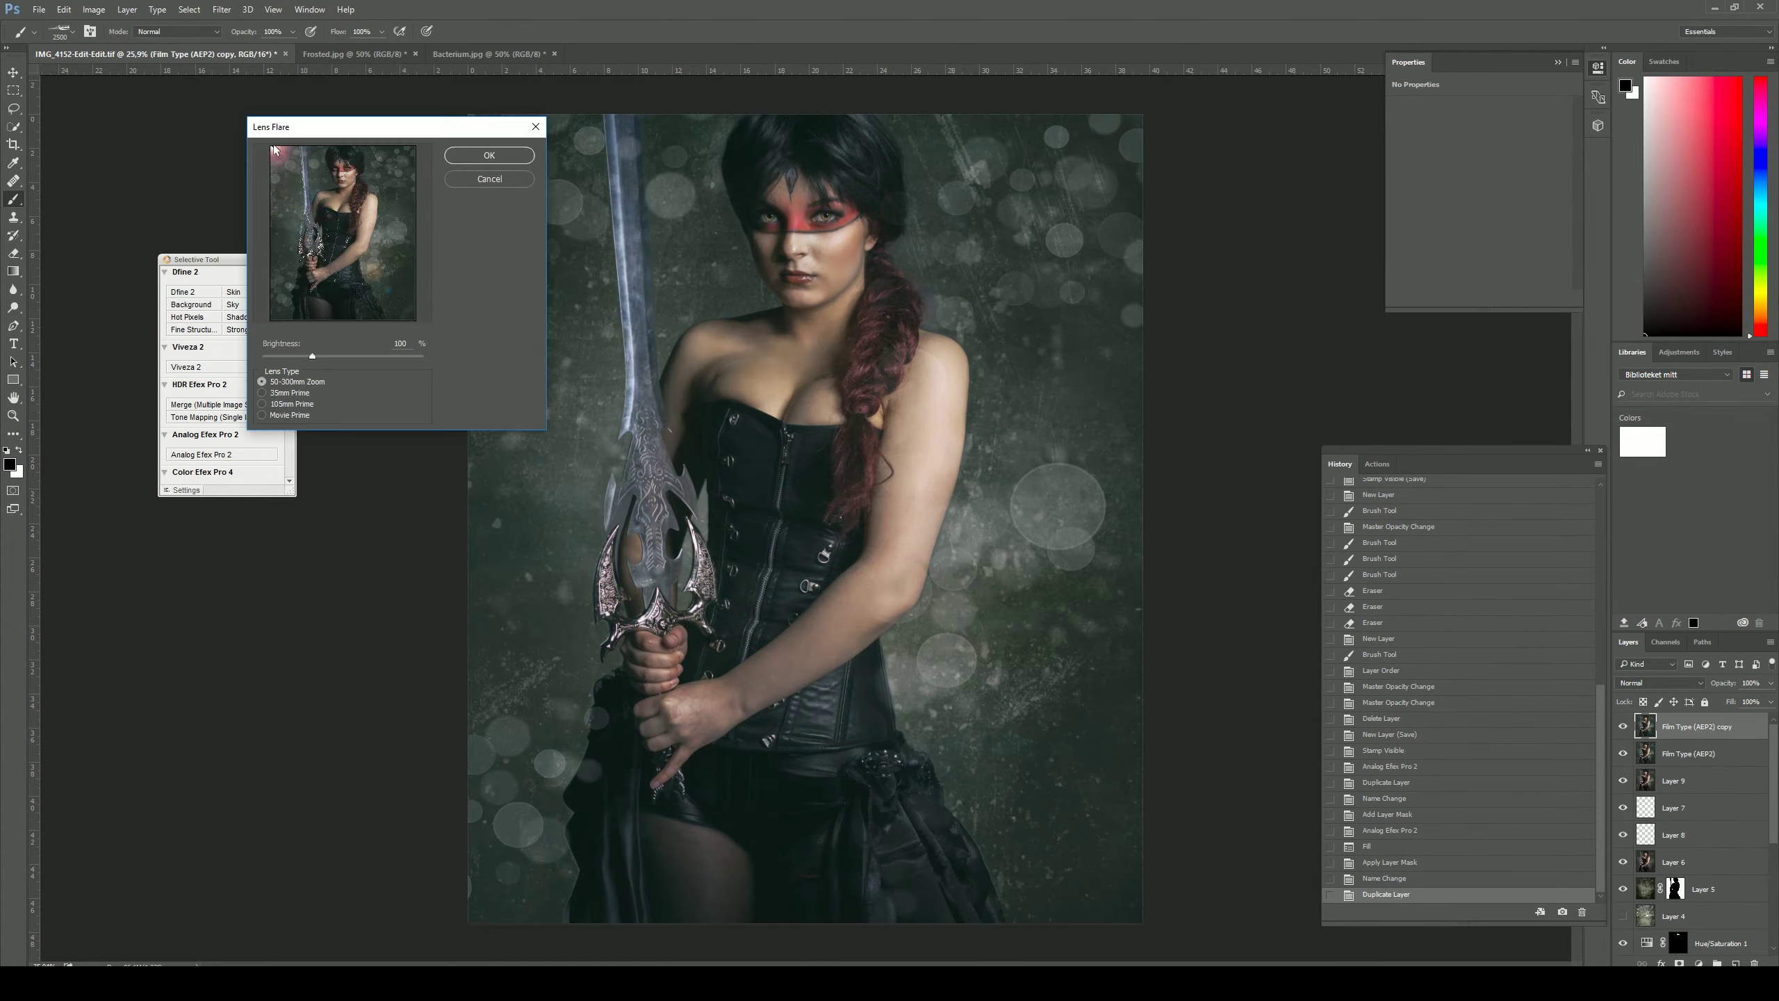
key(Return)
Step: Add a layer mask to the flare layer and brush it to control where the glow shows
click(86, 36)
mouse_move(536, 673)
mouse_down()
mouse_move(833, 357)
mouse_move(413, 861)
mouse_move(576, 715)
mouse_move(789, 642)
mouse_up()
scroll(833, 357, up, 3)
key(x)
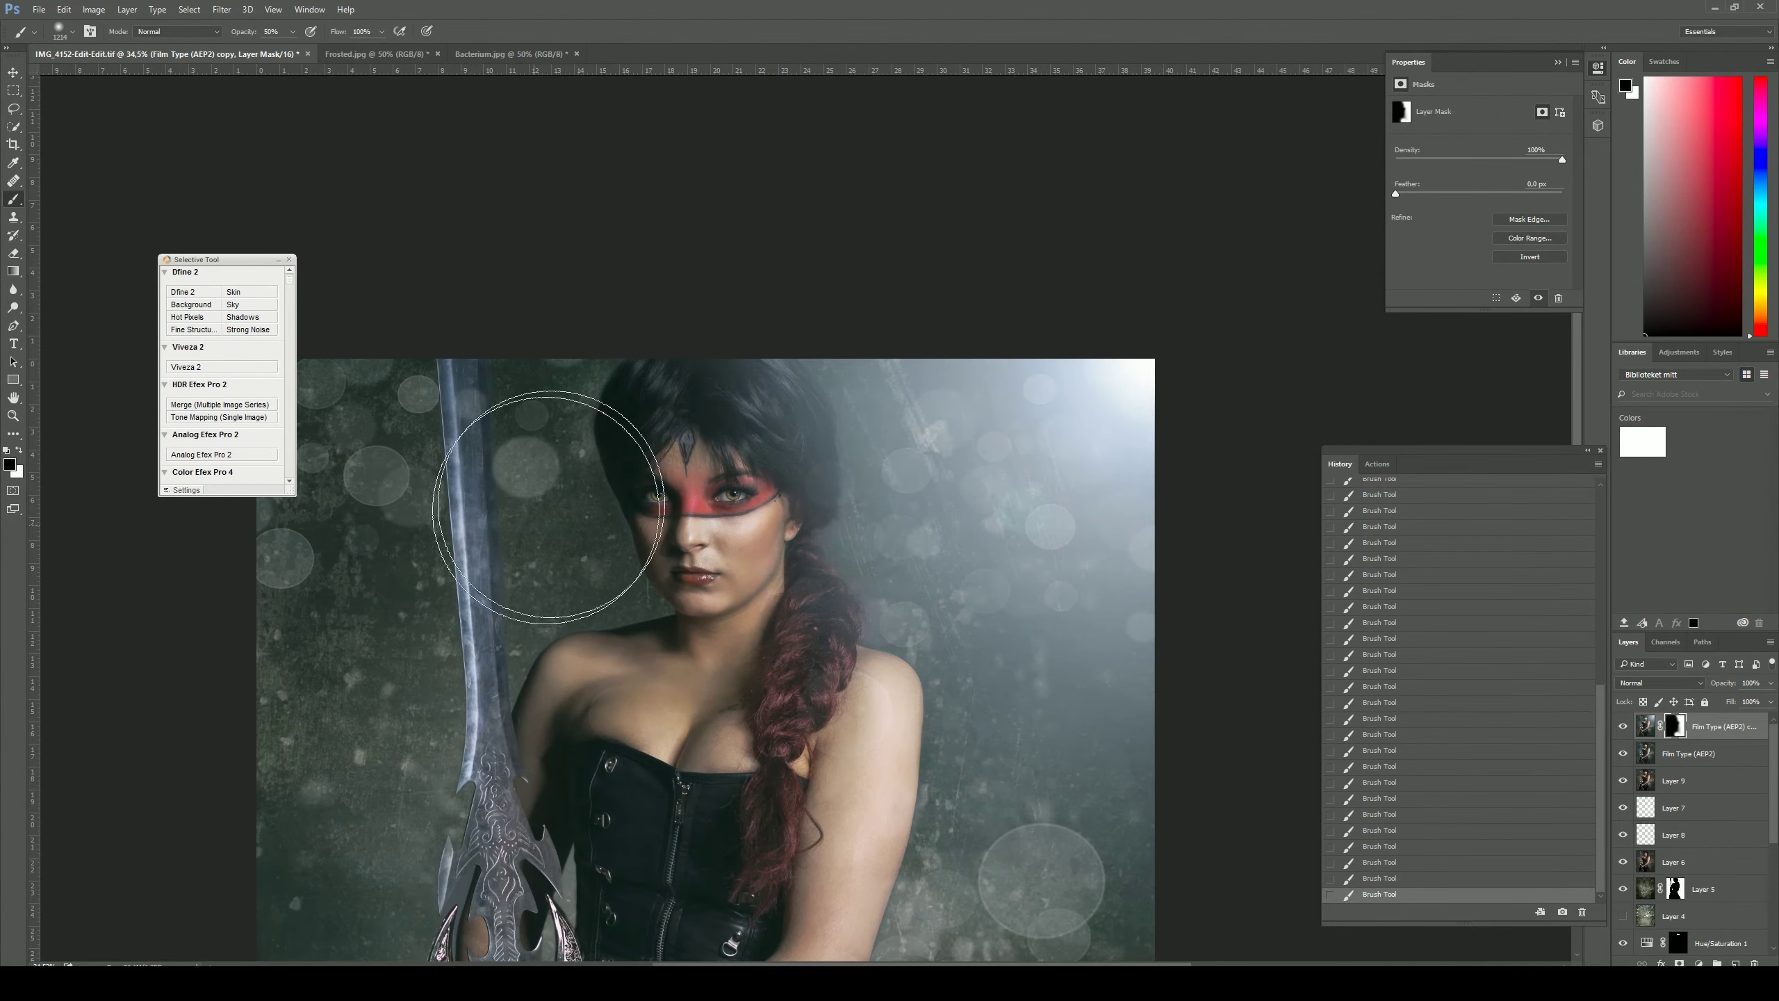
scroll(789, 269, down, 3)
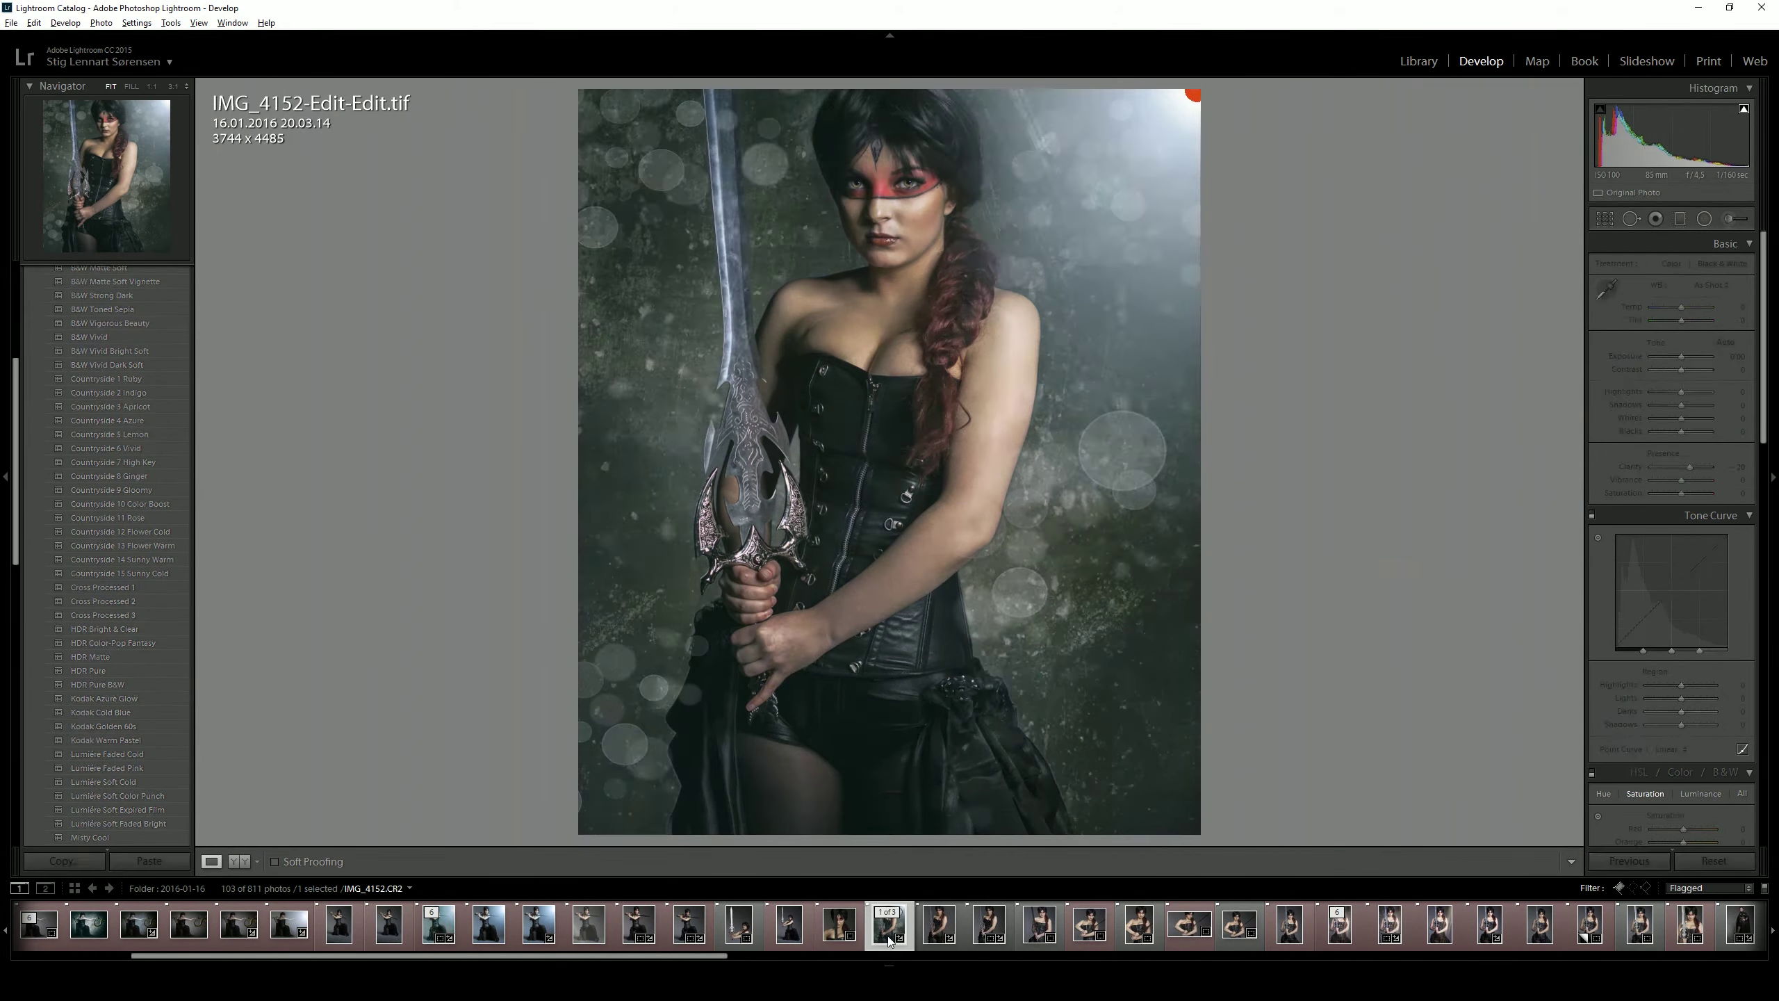
Step: Apply Countryside 12 Flower Cold, use the Adjustment Brush, then add an upper-left graduated filter
click(104, 529)
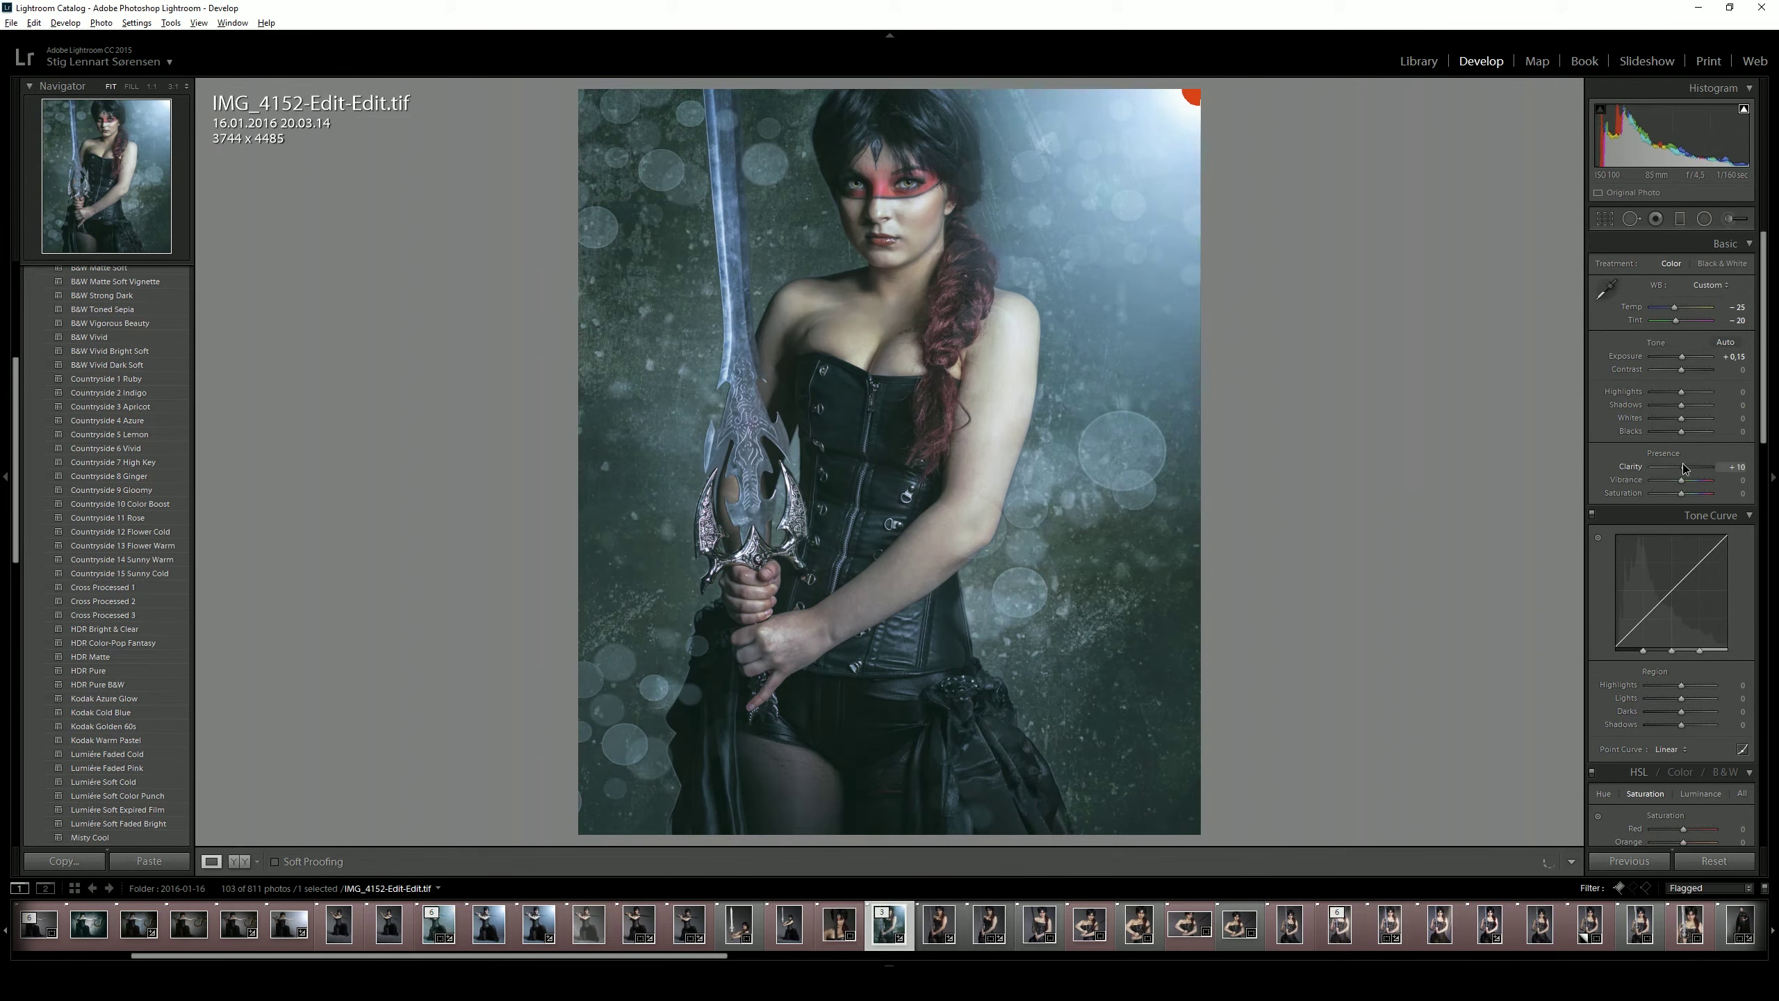
key(k)
scroll(619, 514, up, 2)
key(z)
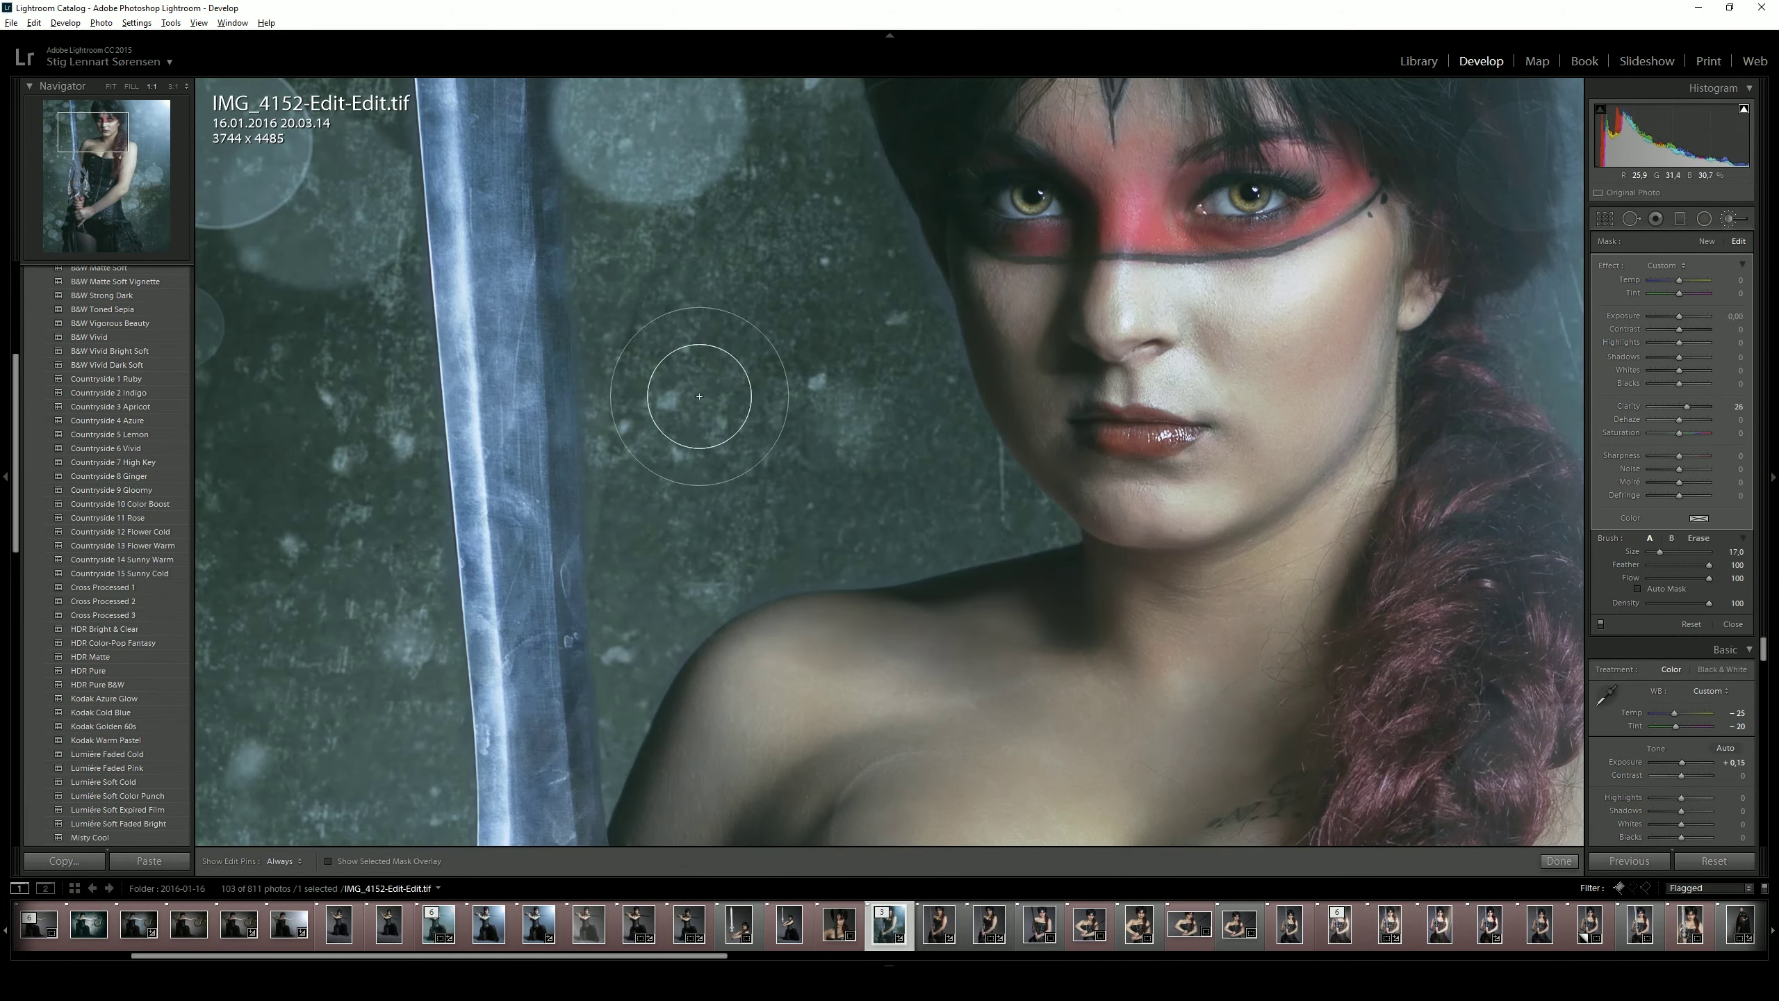
key(z)
key(h)
key(h)
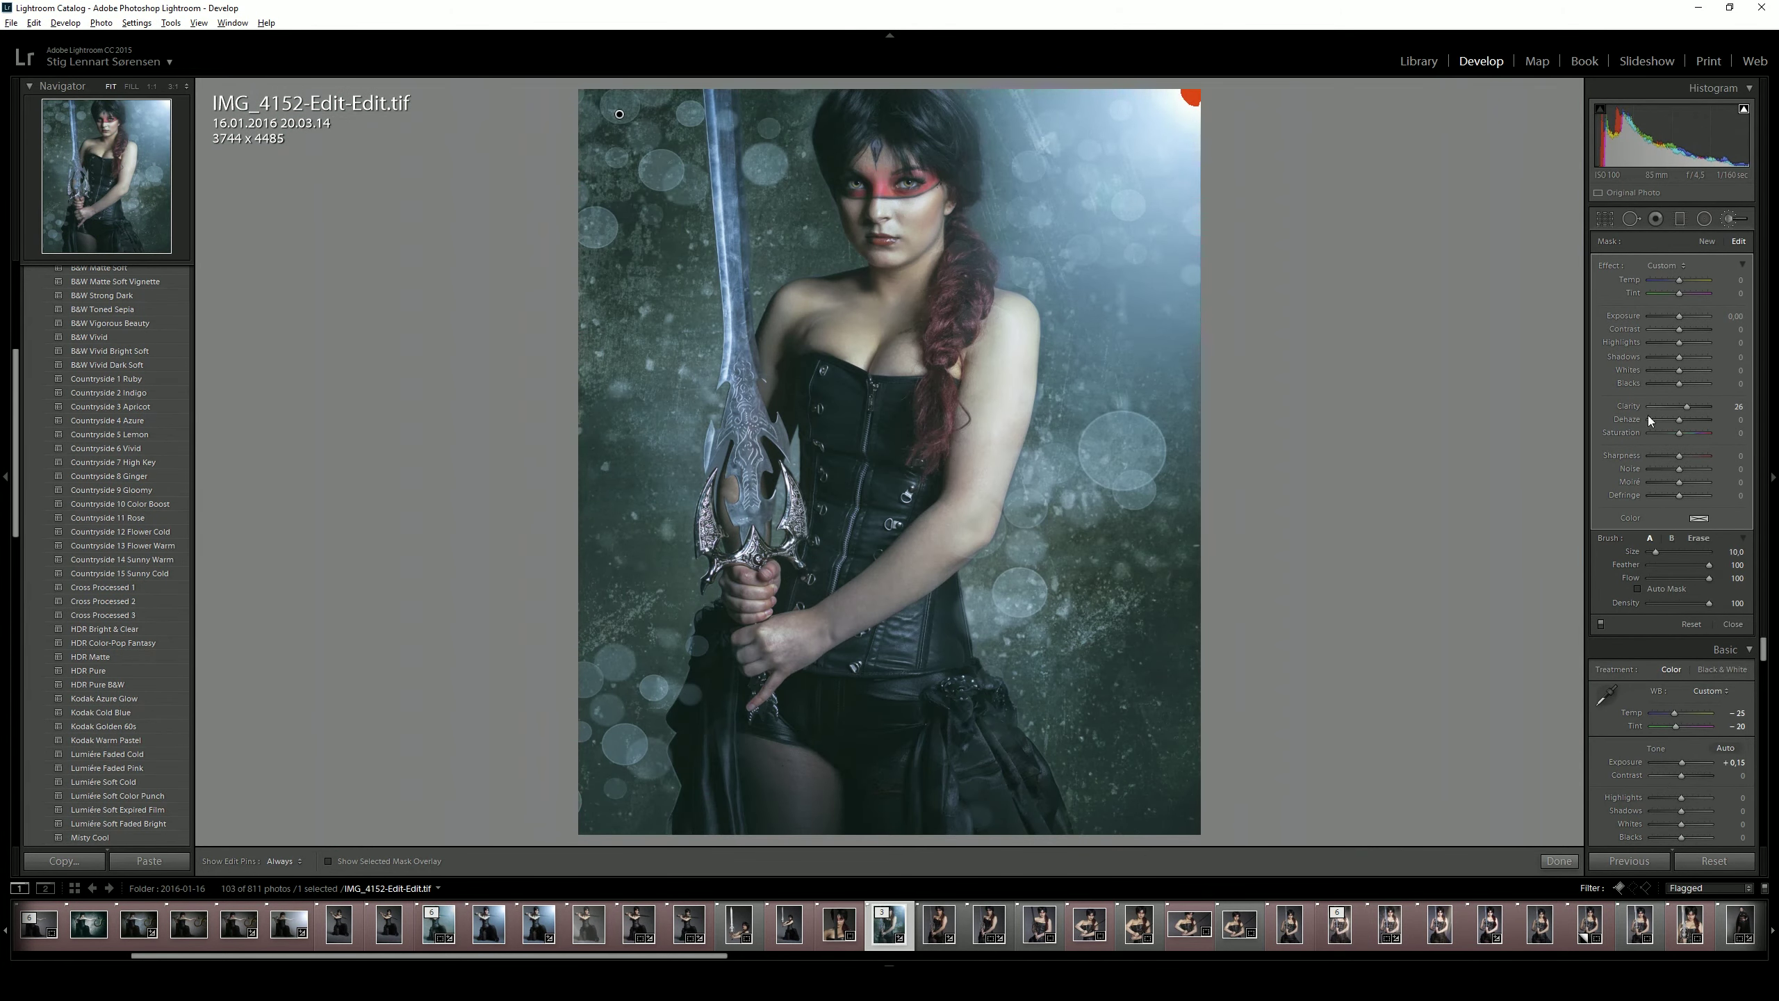
key(m)
drag(424, 308, 801, 303)
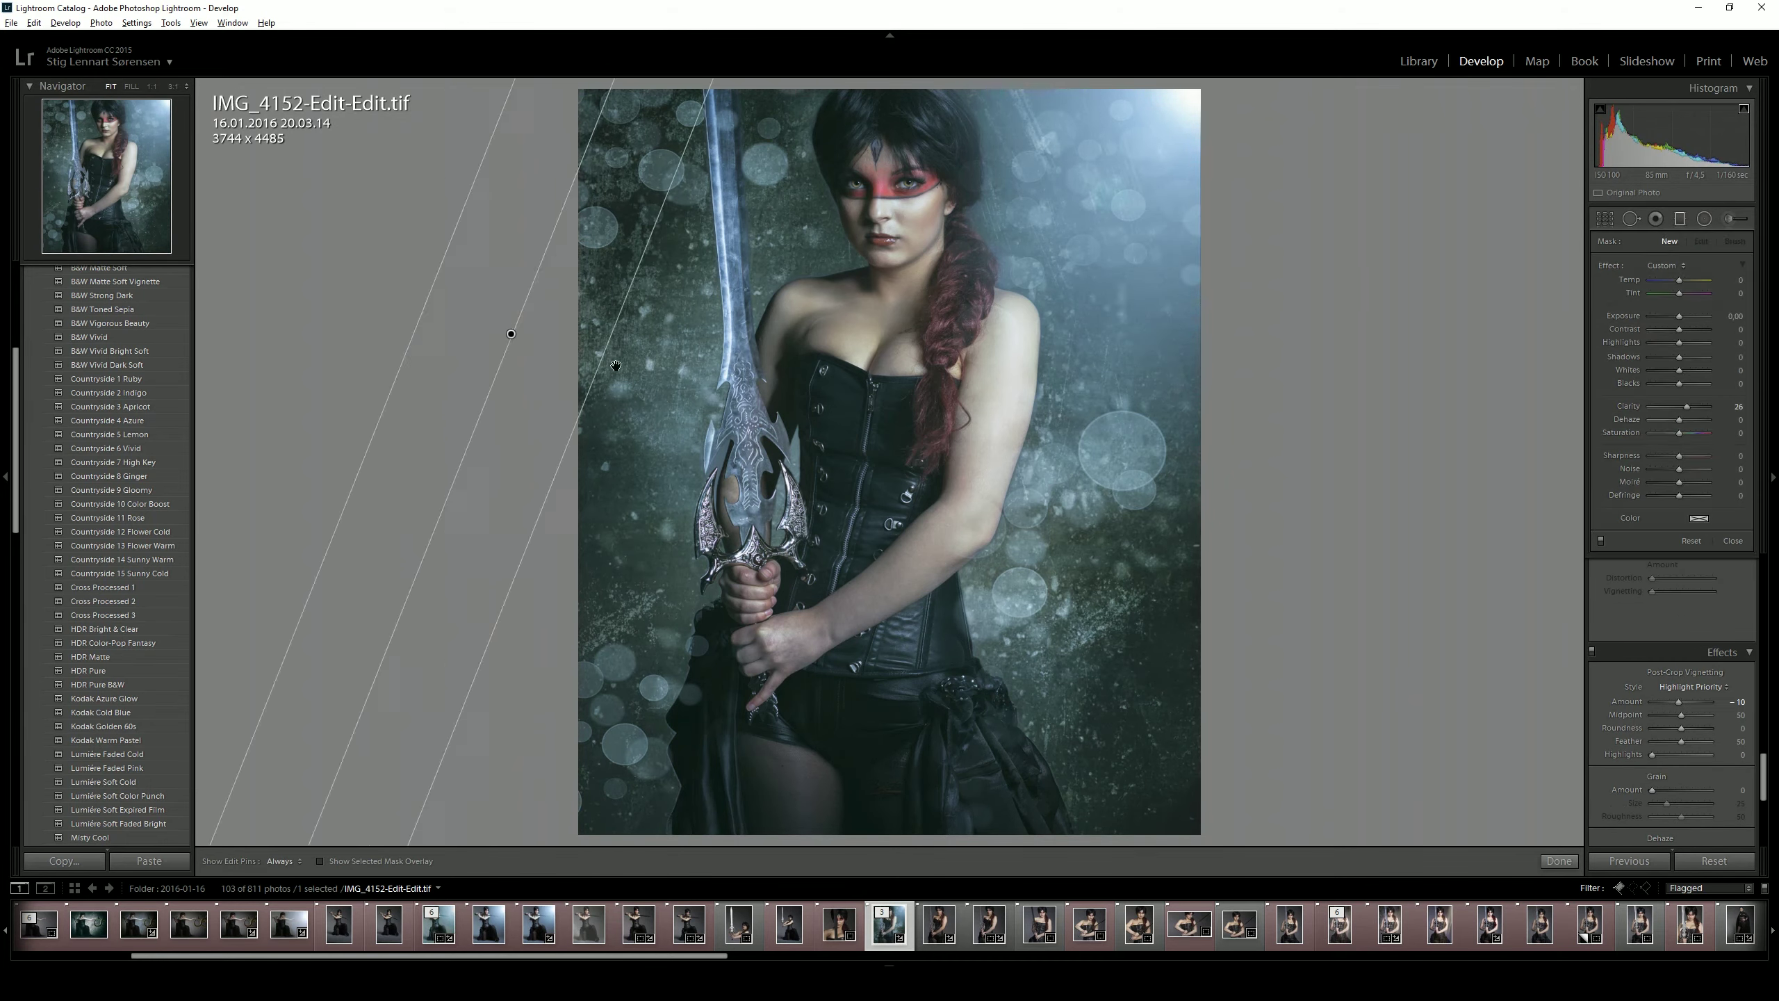
Step: Crop the photo narrower to 3201 × 4485 by pulling in the right edge
key(r)
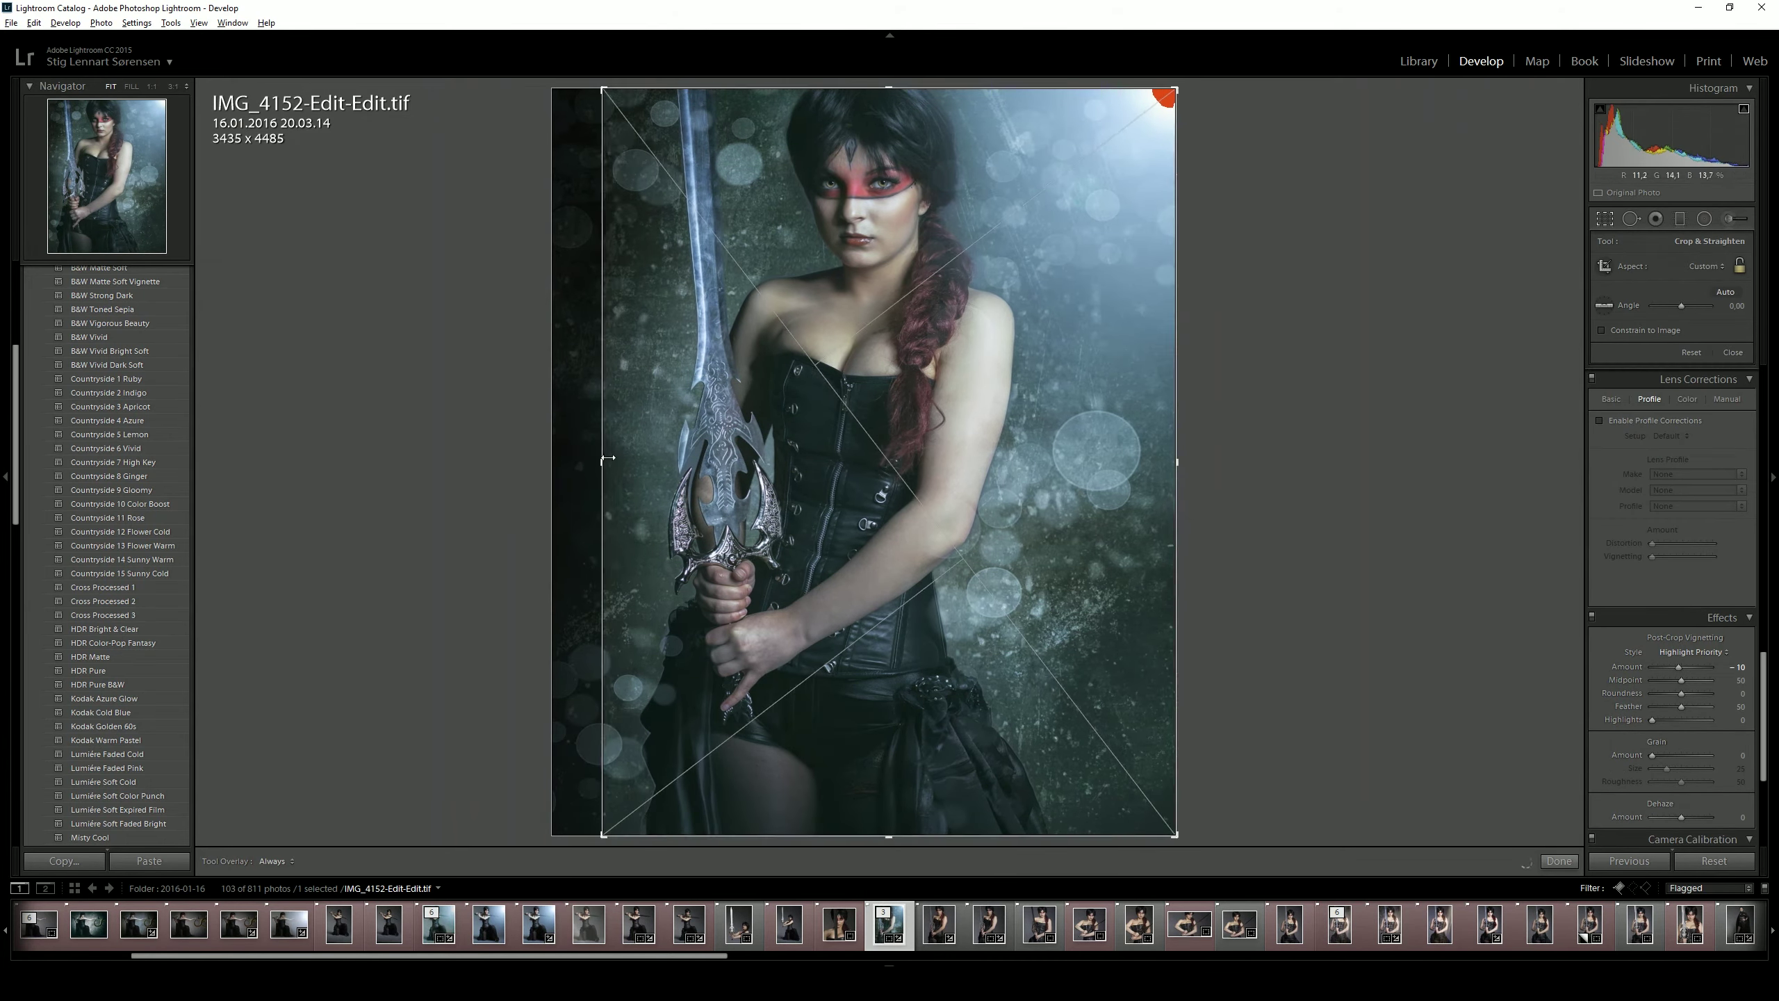
key(r)
key(r)
drag(1197, 491, 1148, 491)
key(r)
Step: Inspect her face up close, then start the Adjustment Brush for painting the corset
key(z)
scroll(1681, 420, up, 10)
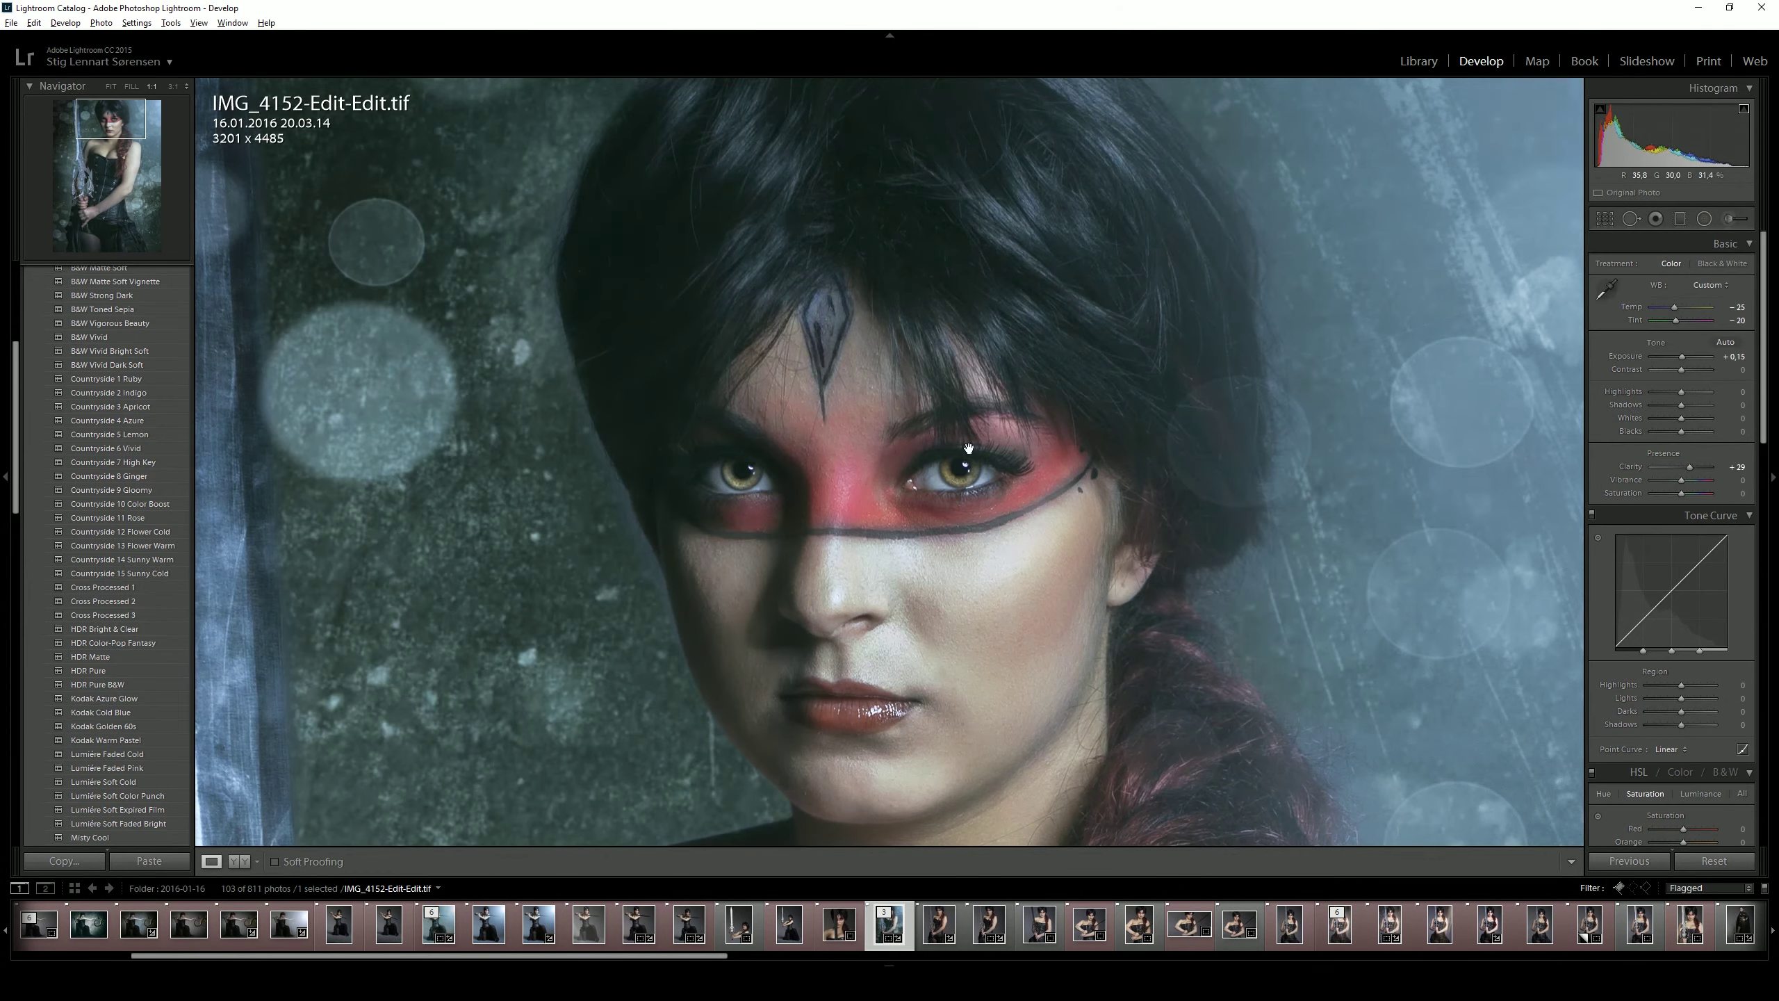
key(z)
key(z)
key(k)
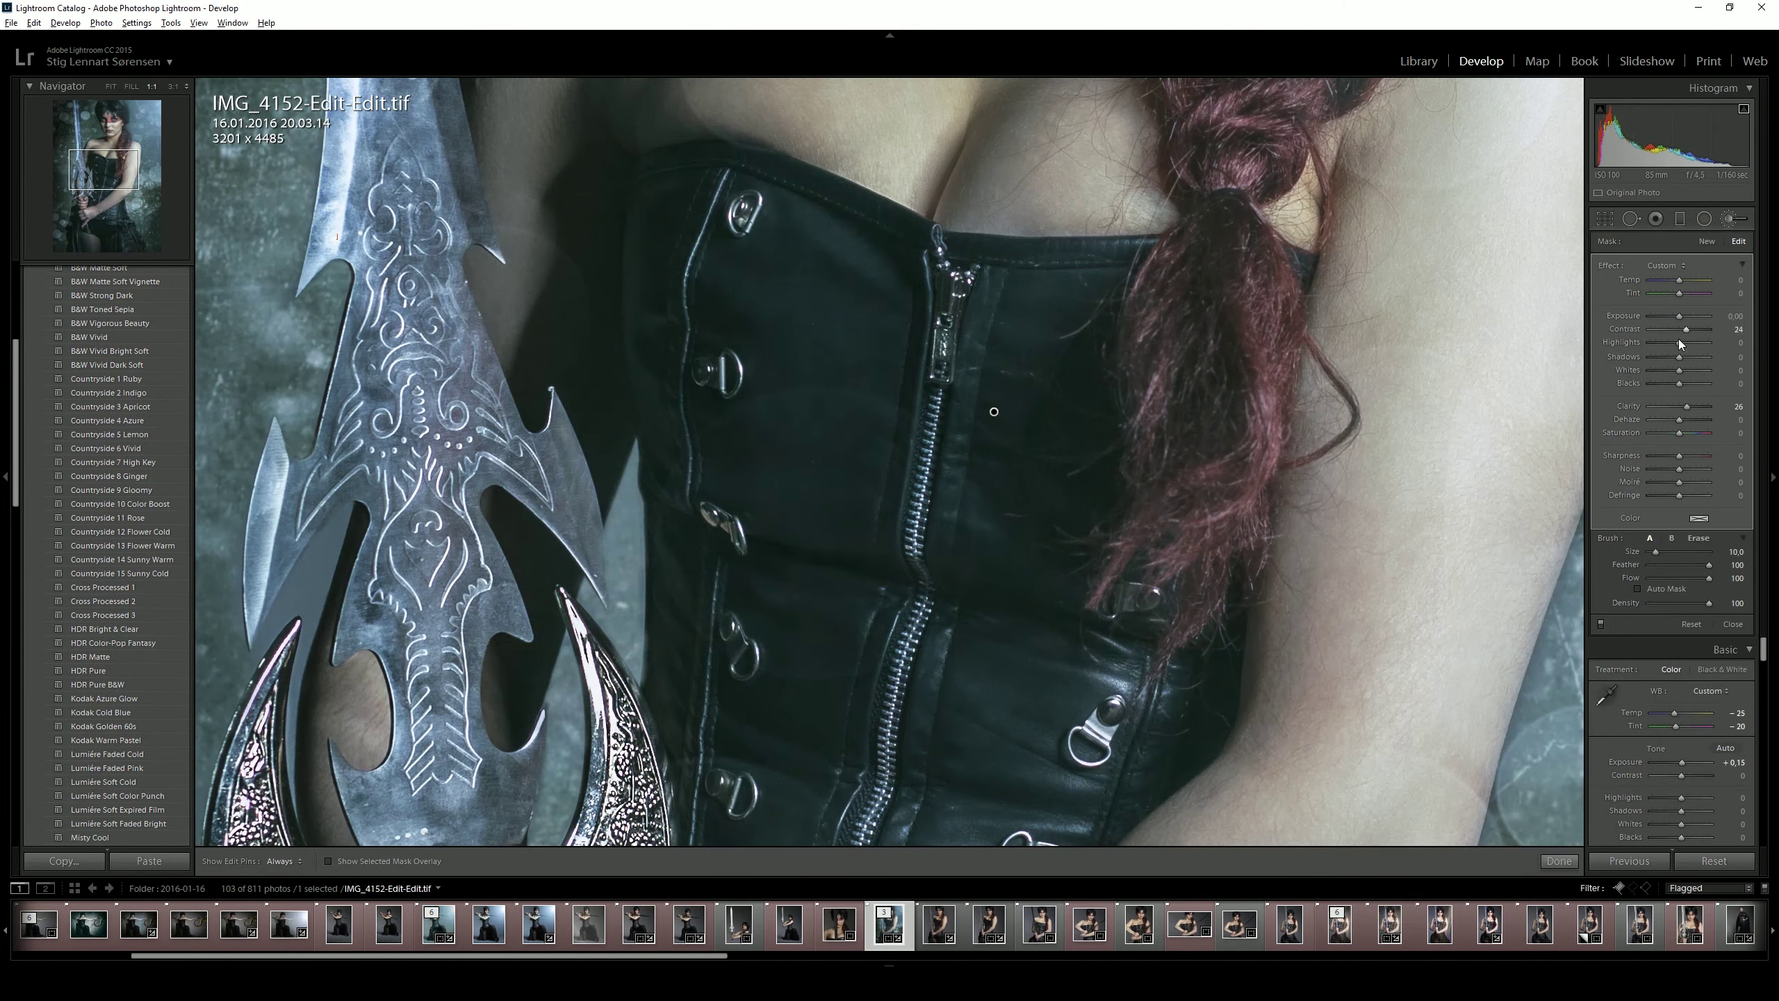
scroll(795, 713, down, 5)
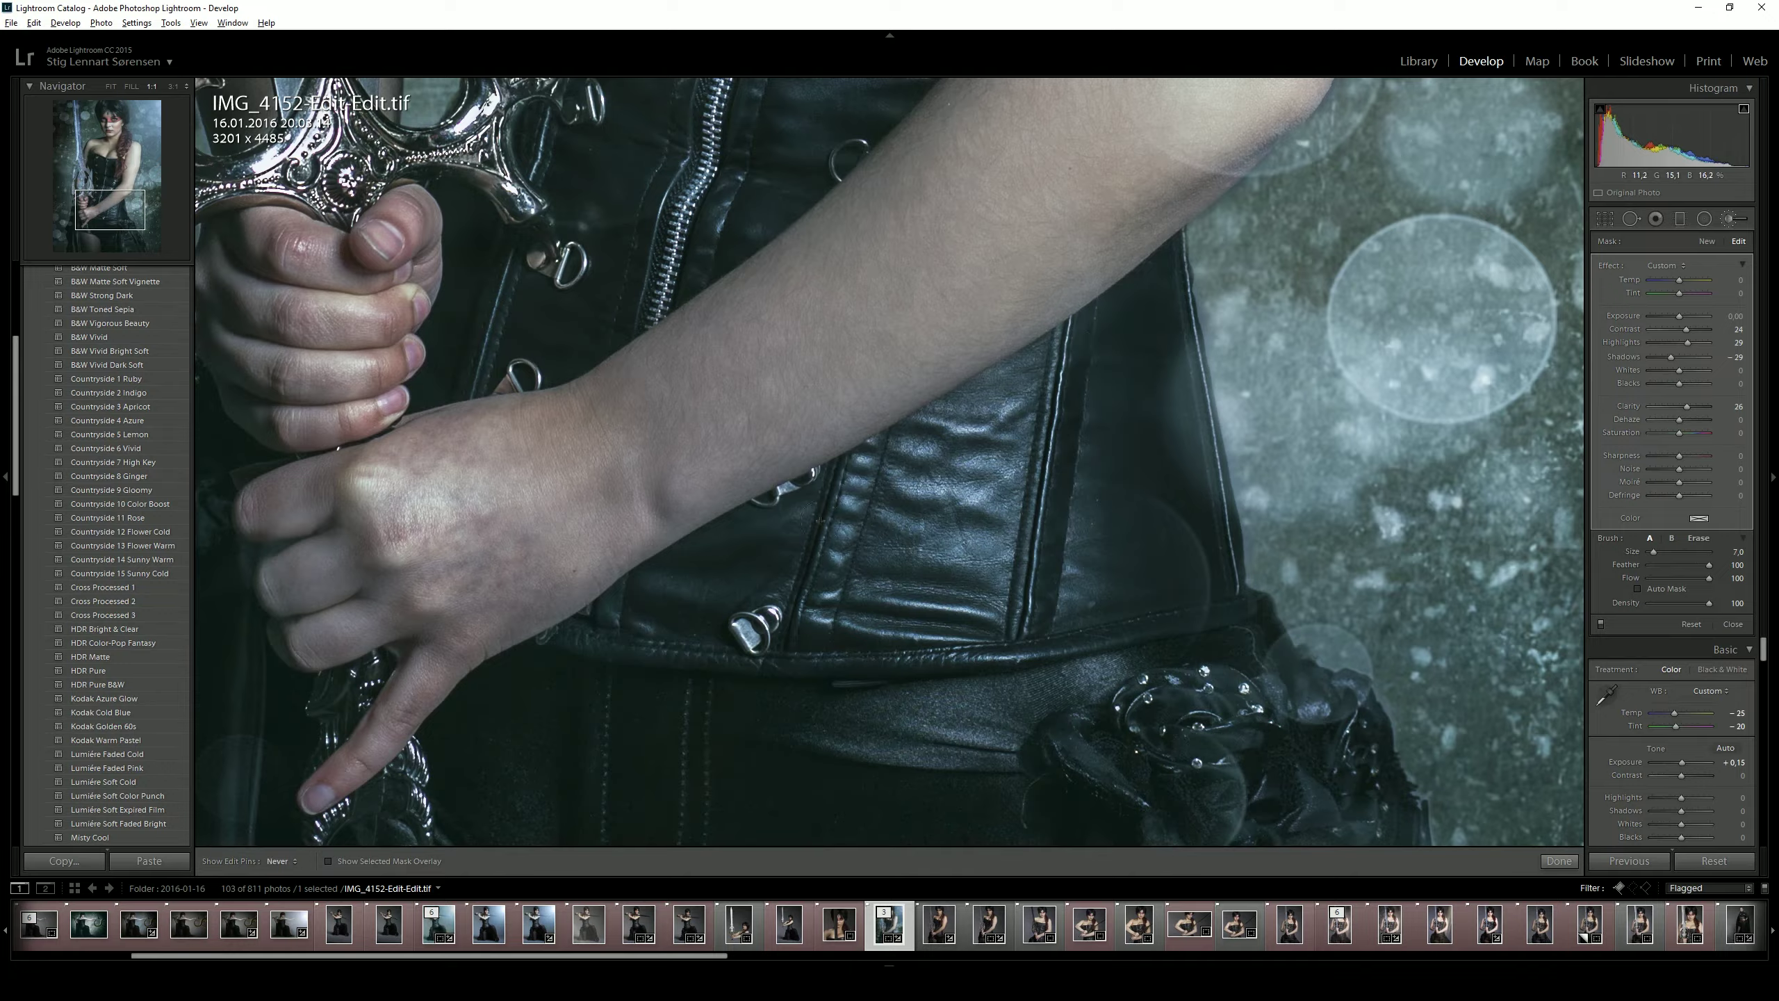